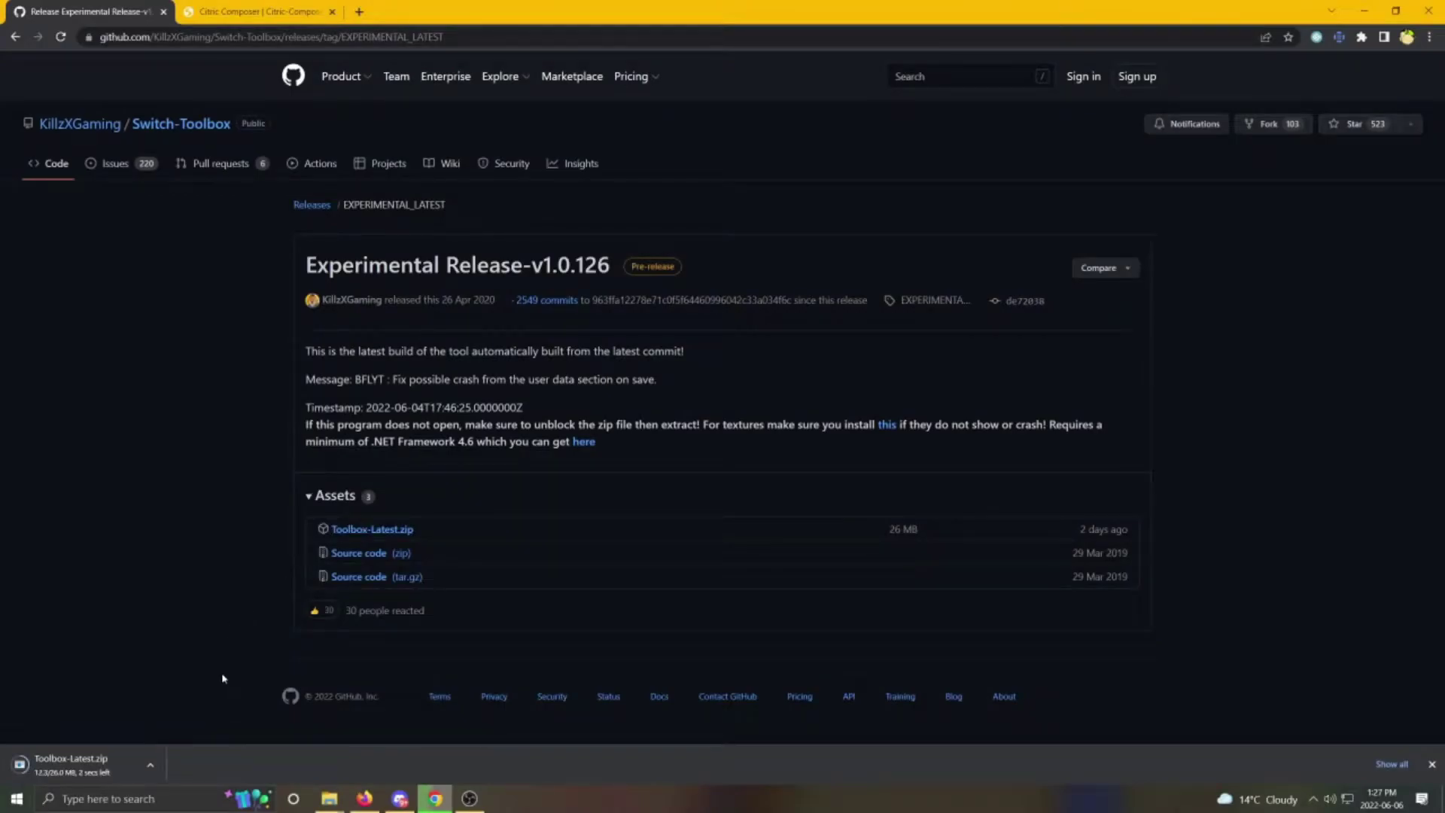
# Review the downloads listed on the Citric Composer web page.
pyautogui.click(233, 12)
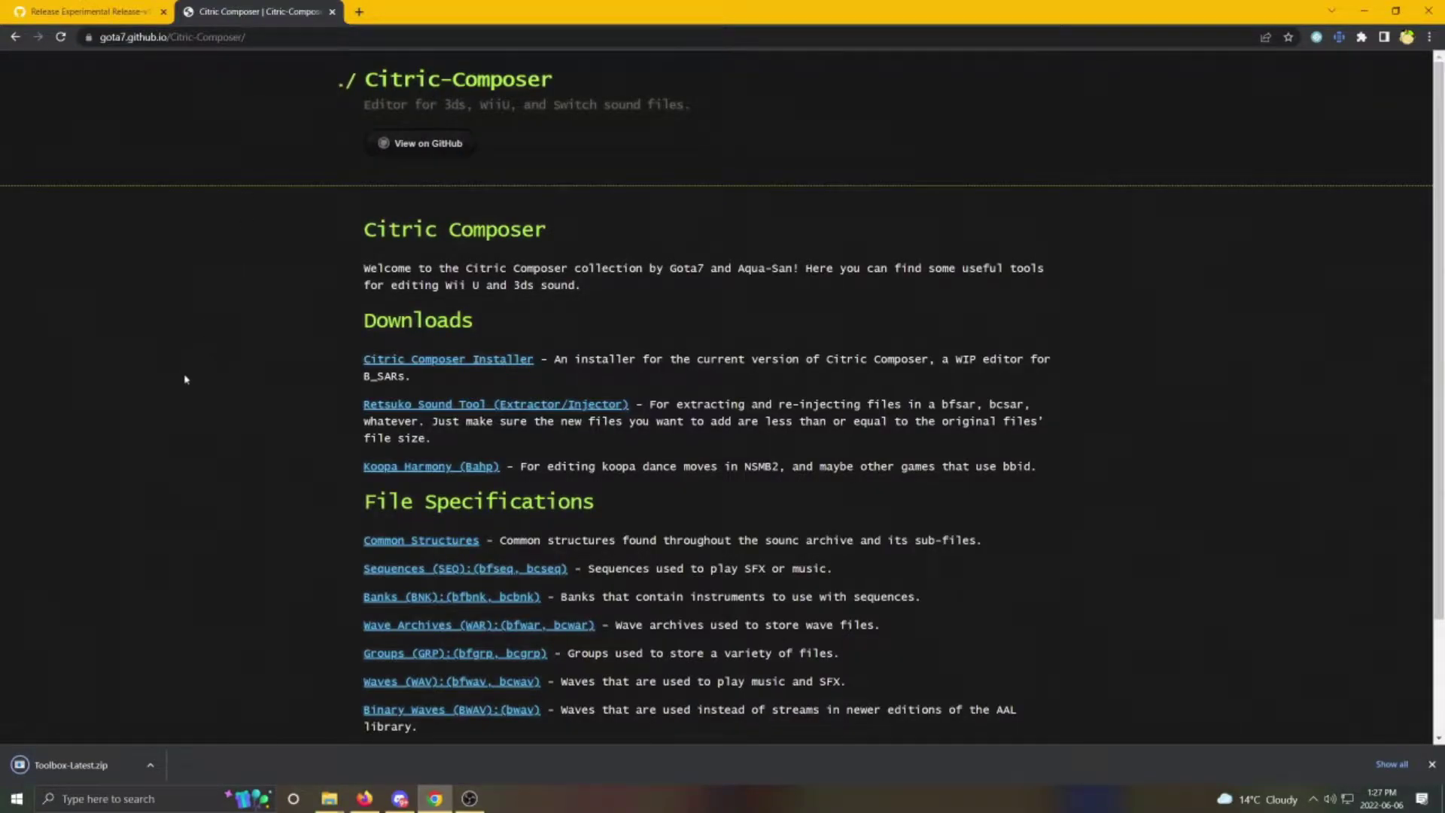
pyautogui.scroll(-2, 214, 451)
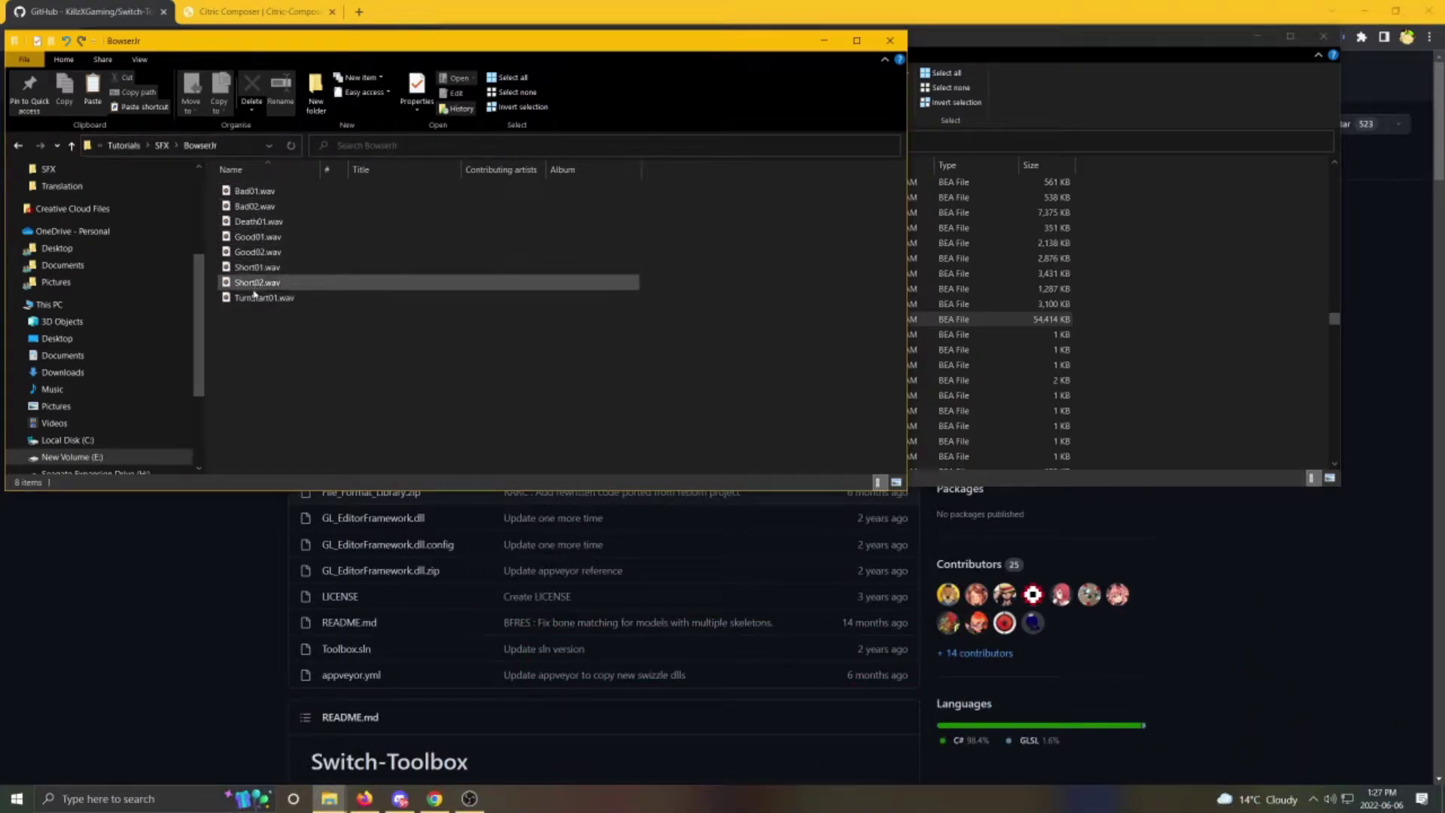
# Copy Resident.nx.bea from the game's Archive folder into the Tutorials SFX folder in File Explorer.
pyautogui.hotkey('alt', 'Up')
pyautogui.click(1113, 36)
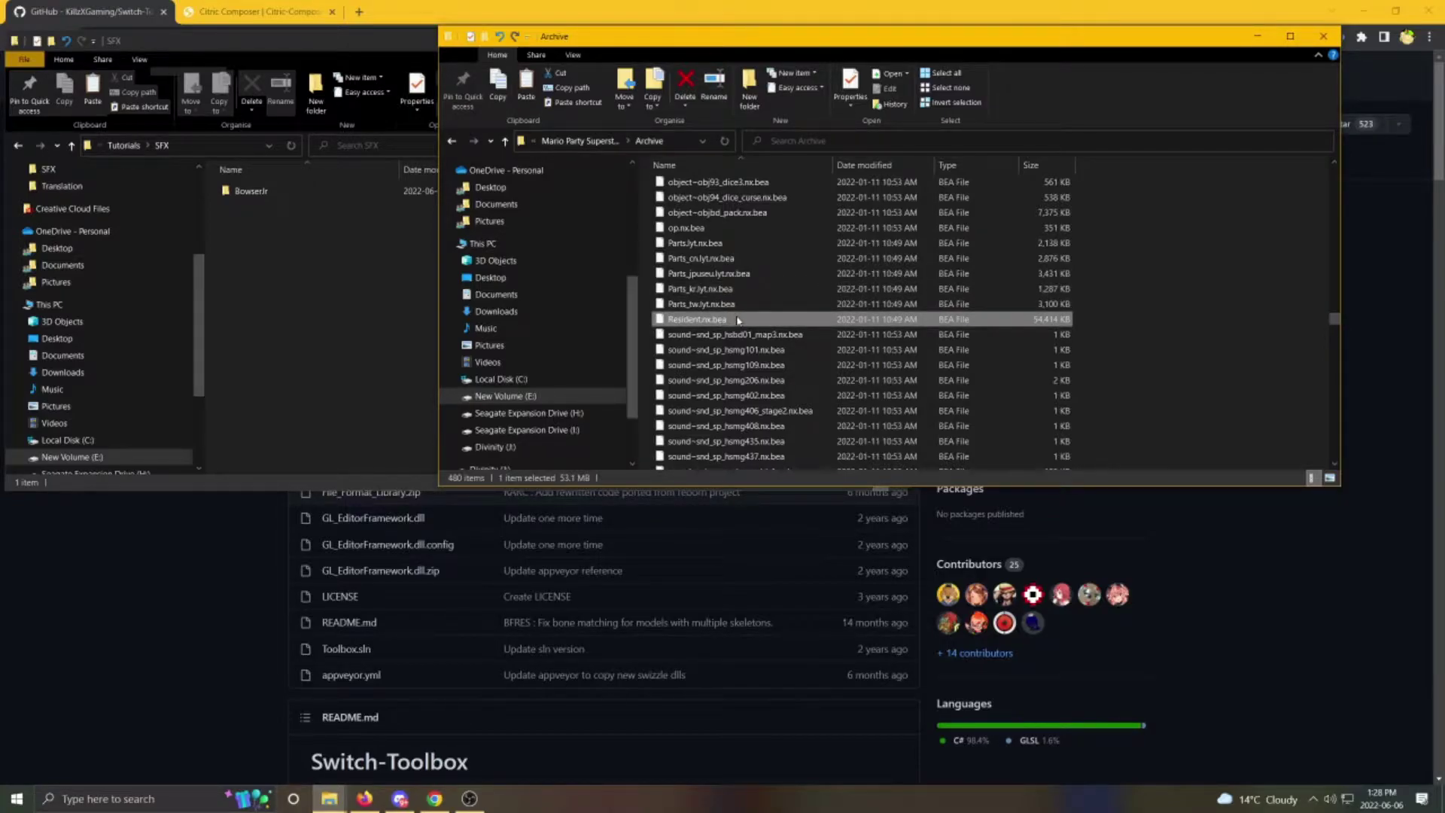
pyautogui.hotkey('alt', 'Tab')
pyautogui.click(976, 42)
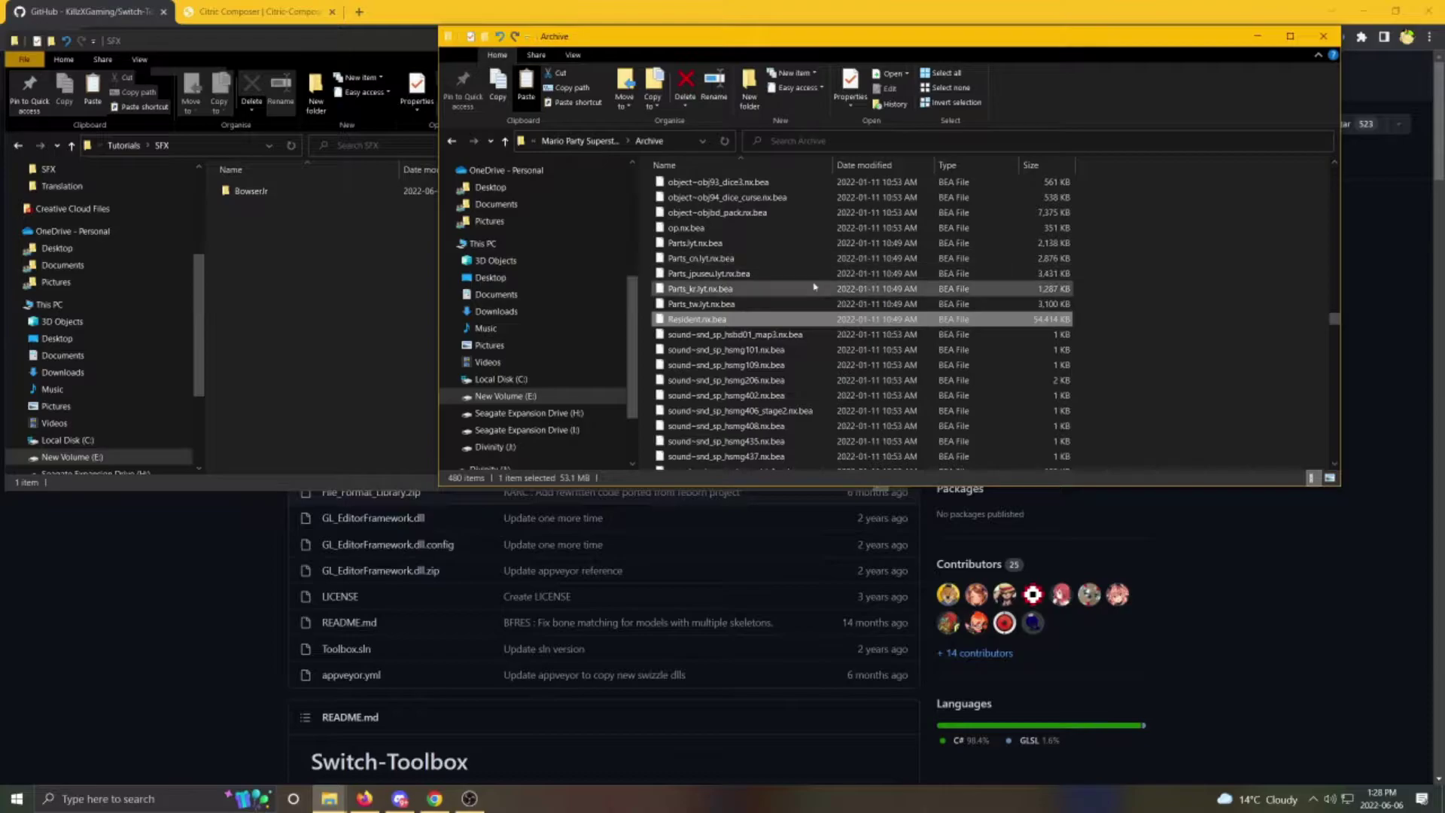
pyautogui.rightClick(738, 319)
pyautogui.click(782, 623)
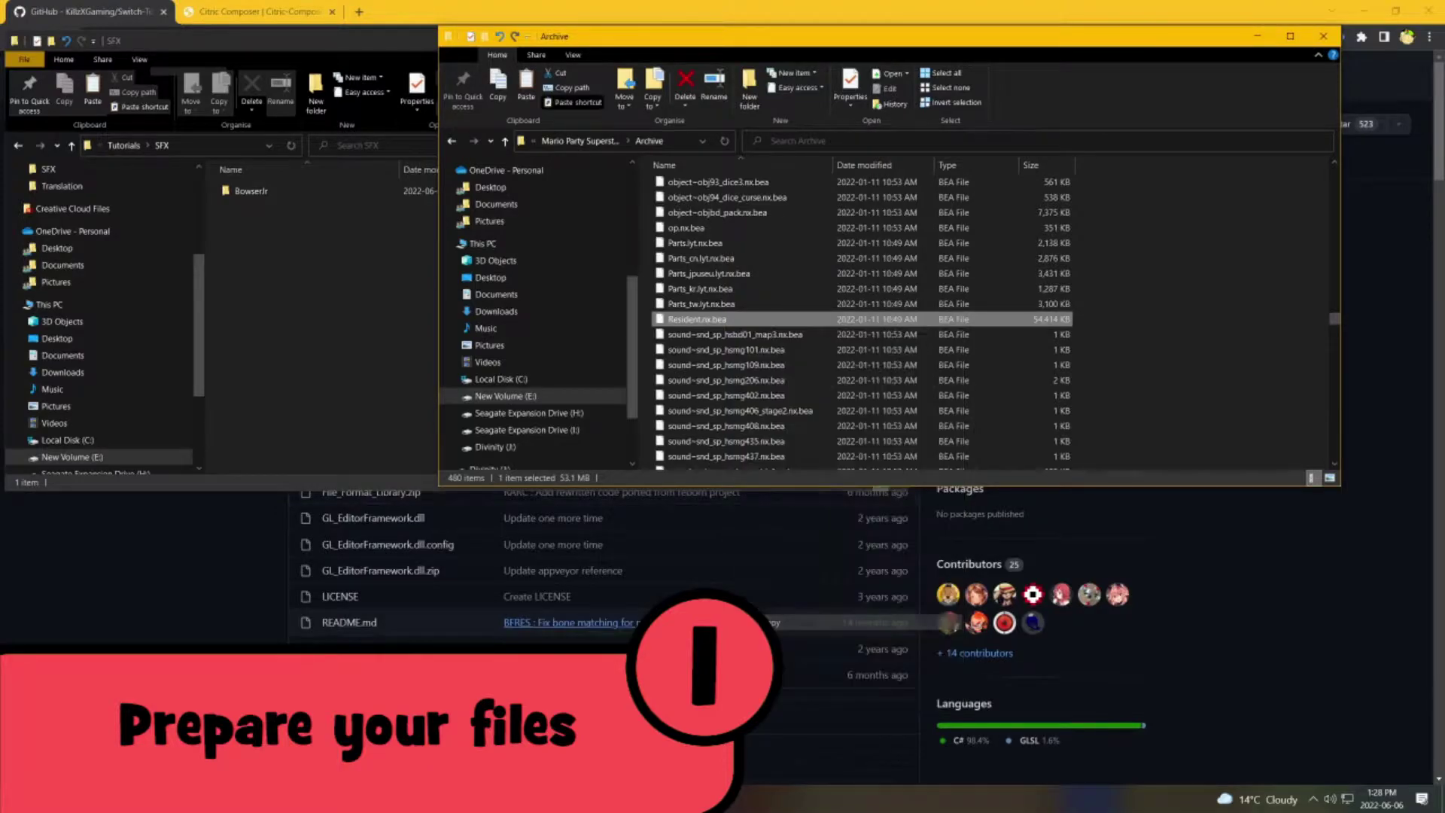
pyautogui.rightClick(261, 241)
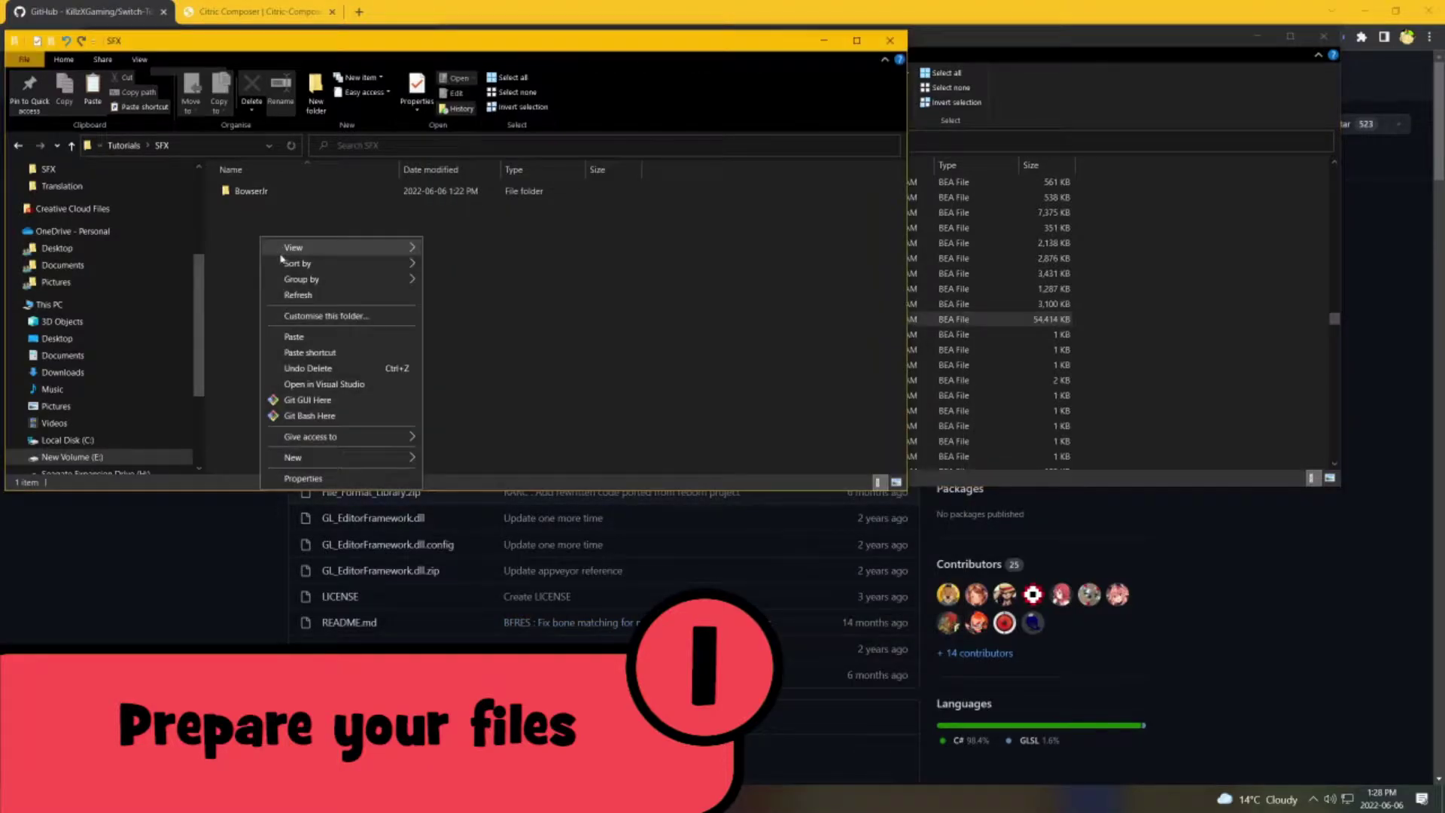
pyautogui.click(305, 336)
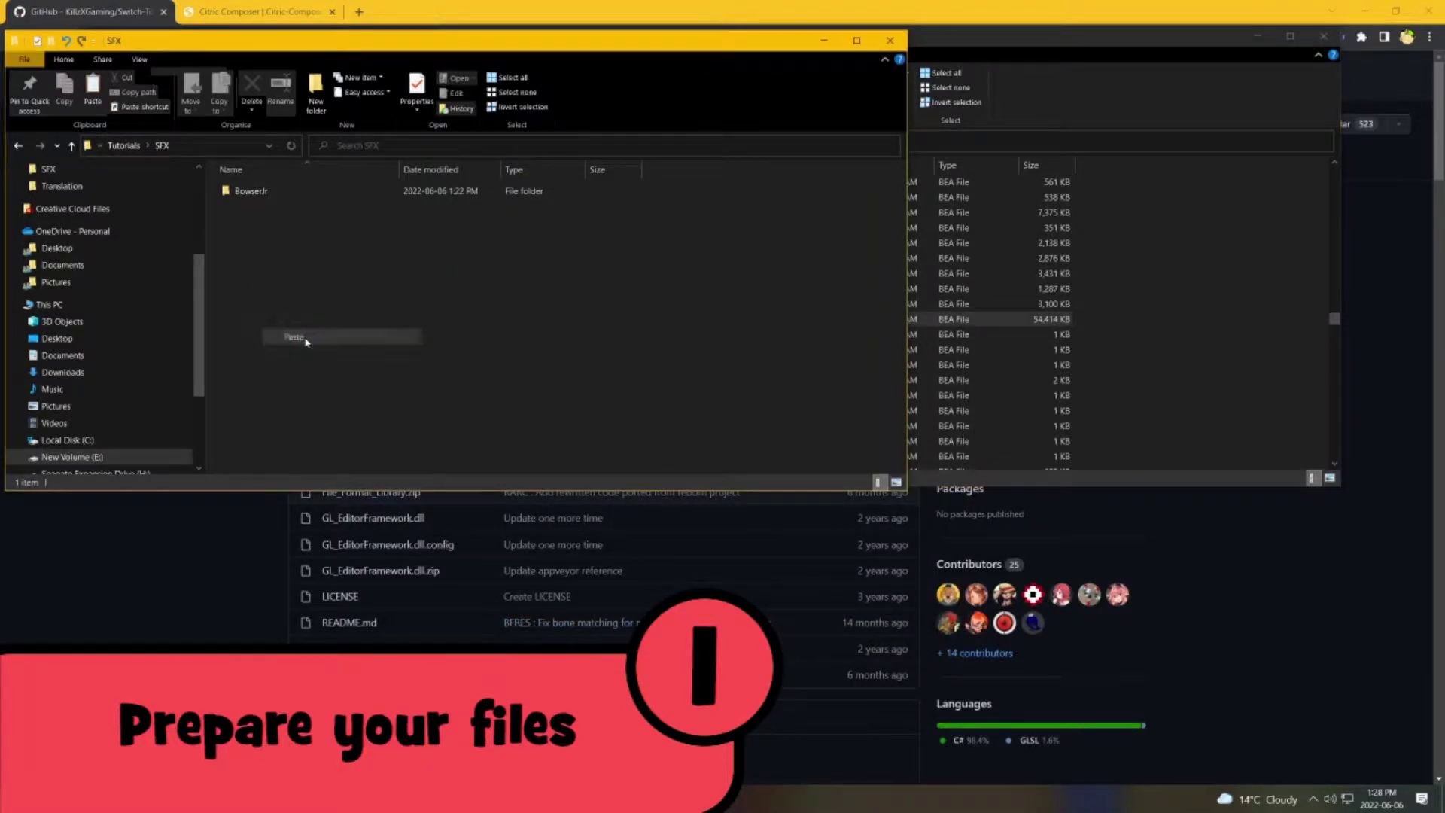
pyautogui.click(373, 312)
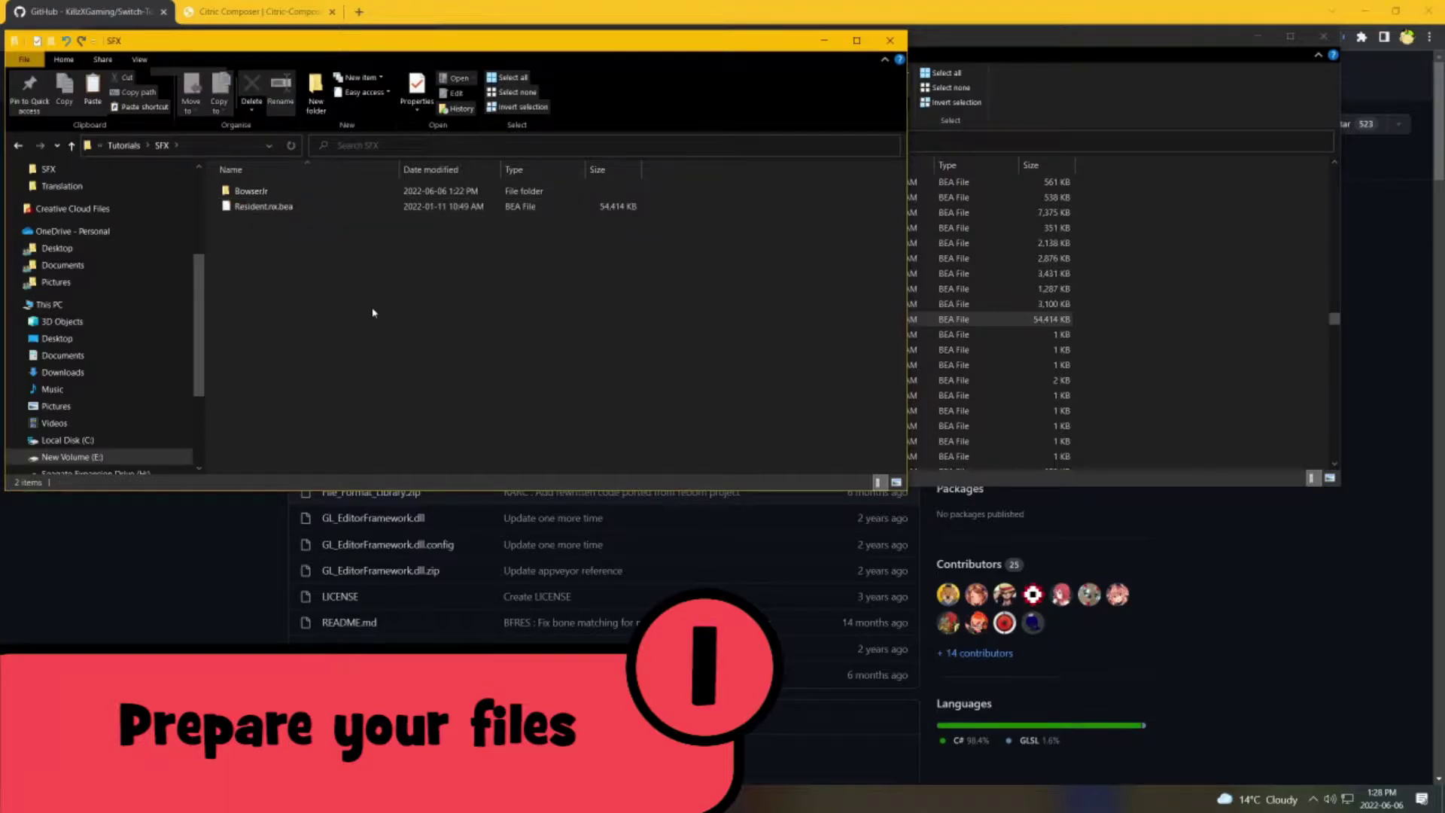
# Launch Toolbox.exe from the Toolbox-LatestV2 folder, load Resident.nx.bea and expand its _Resident folder.
pyautogui.hotkey('alt', 'Tab')
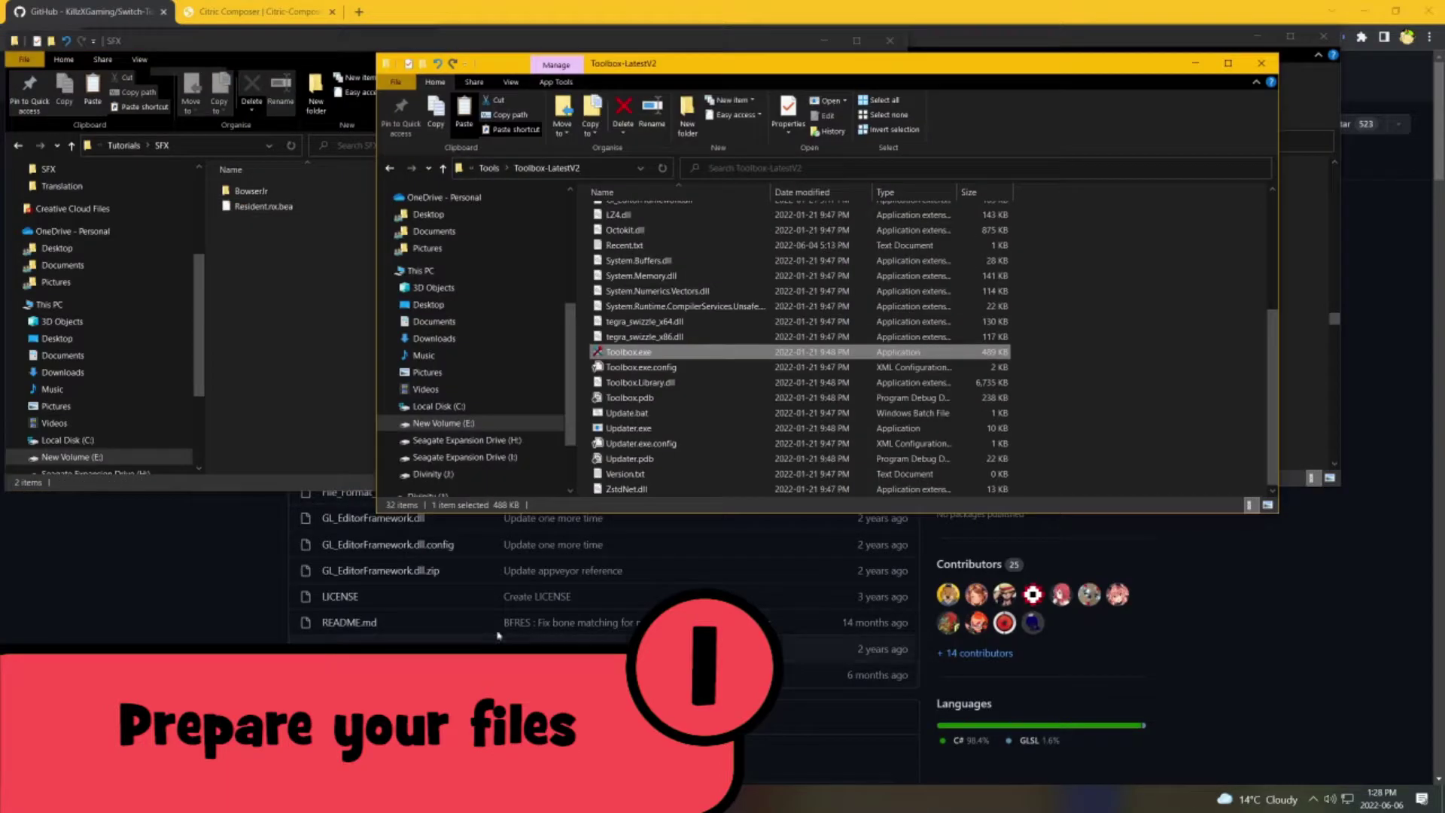
pyautogui.doubleClick(668, 351)
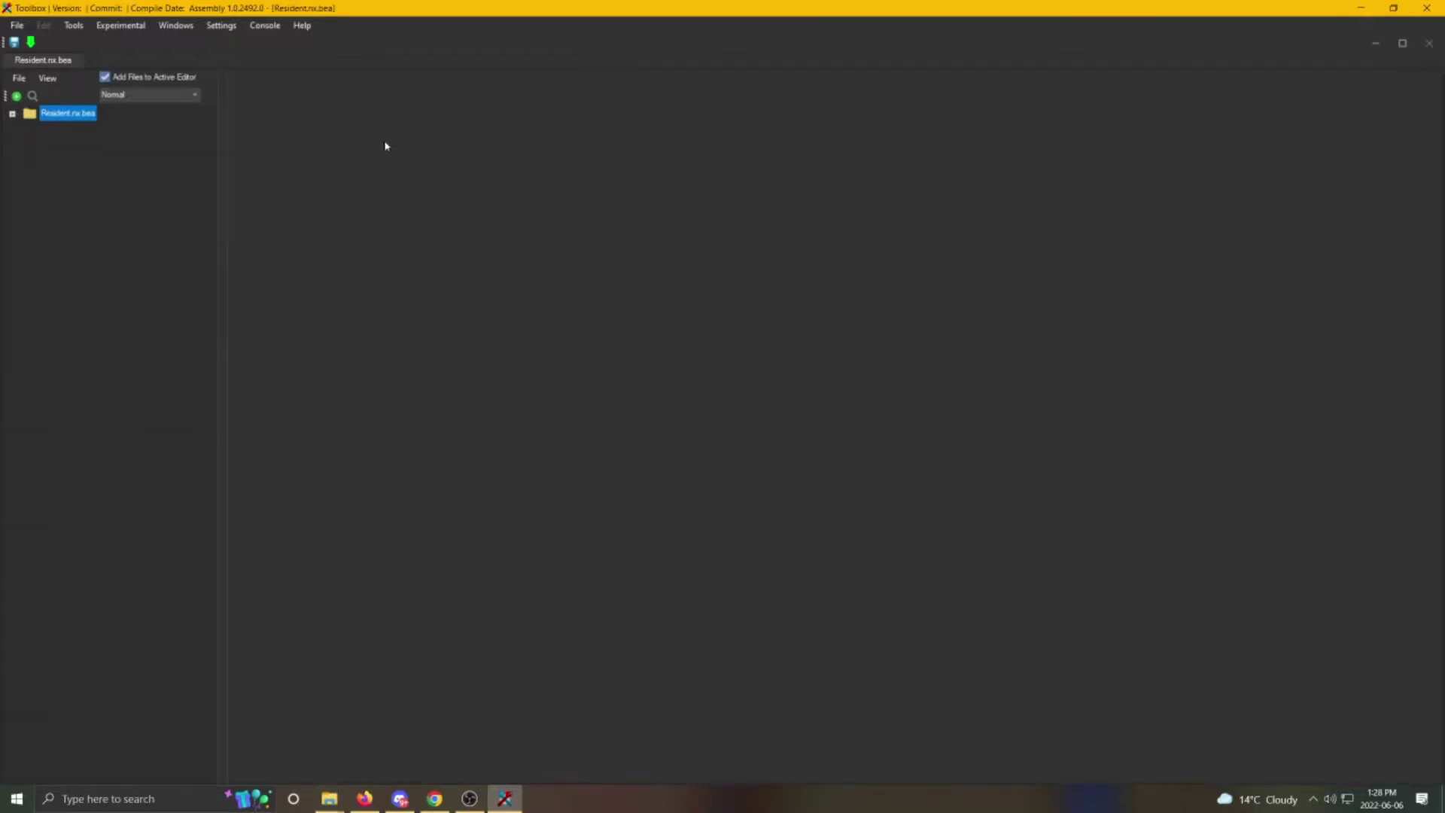
pyautogui.moveTo(218, 151); pyautogui.dragTo(305, 161)
pyautogui.click(18, 113)
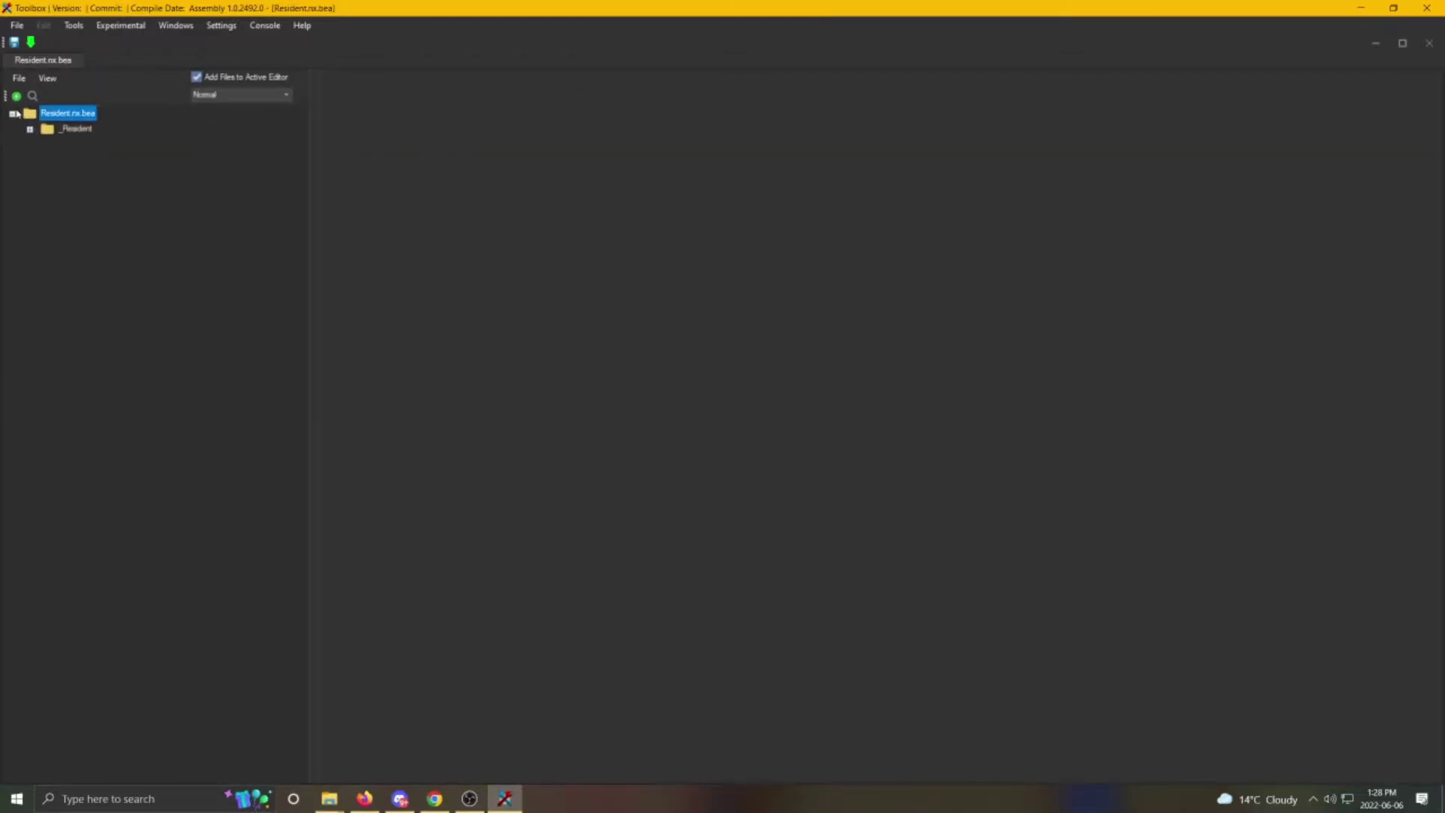
pyautogui.click(30, 130)
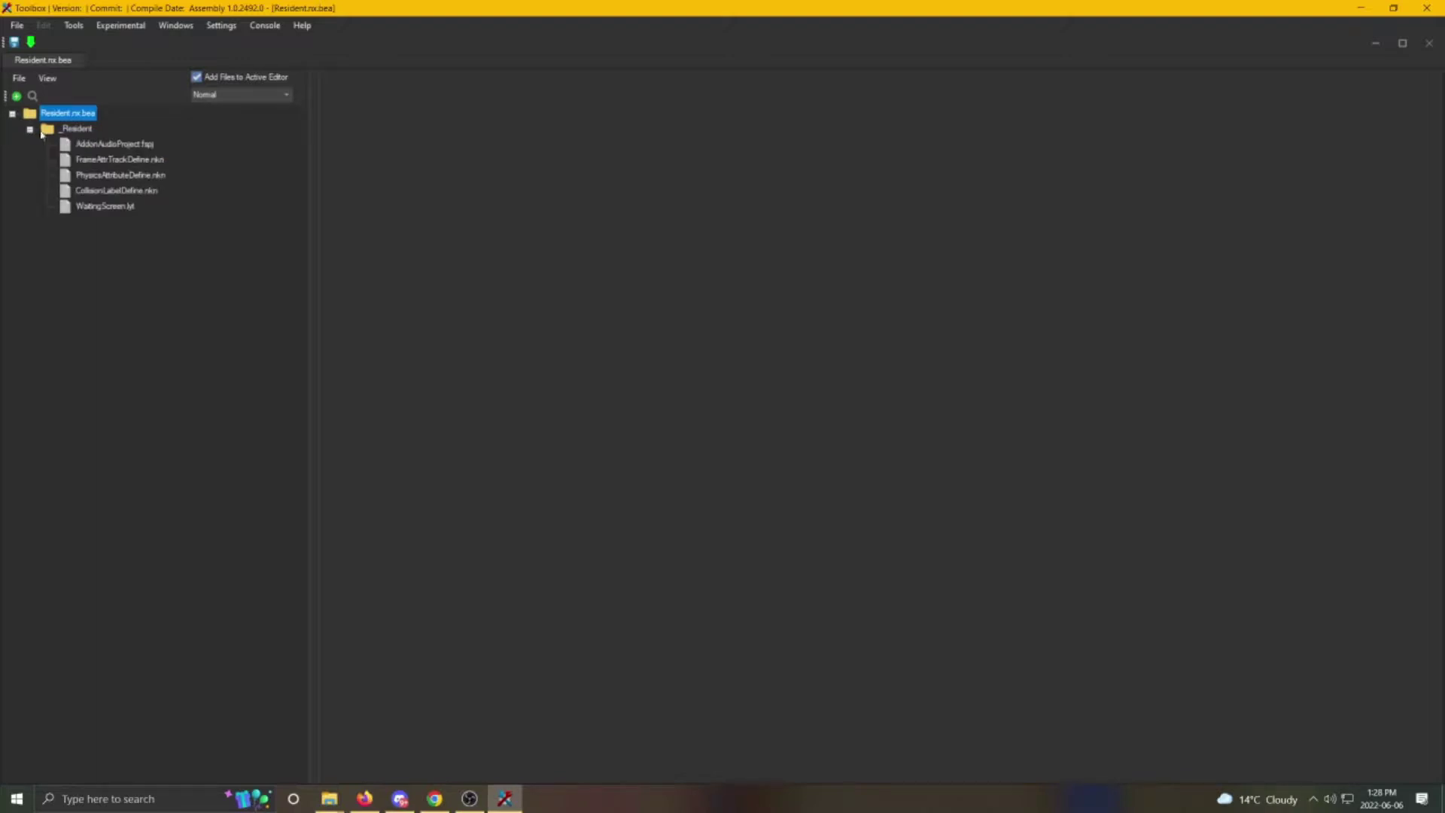
# Export the raw data of AddonAudioProject.fspj into the SFX folder, keeping its file name.
pyautogui.doubleClick(111, 144)
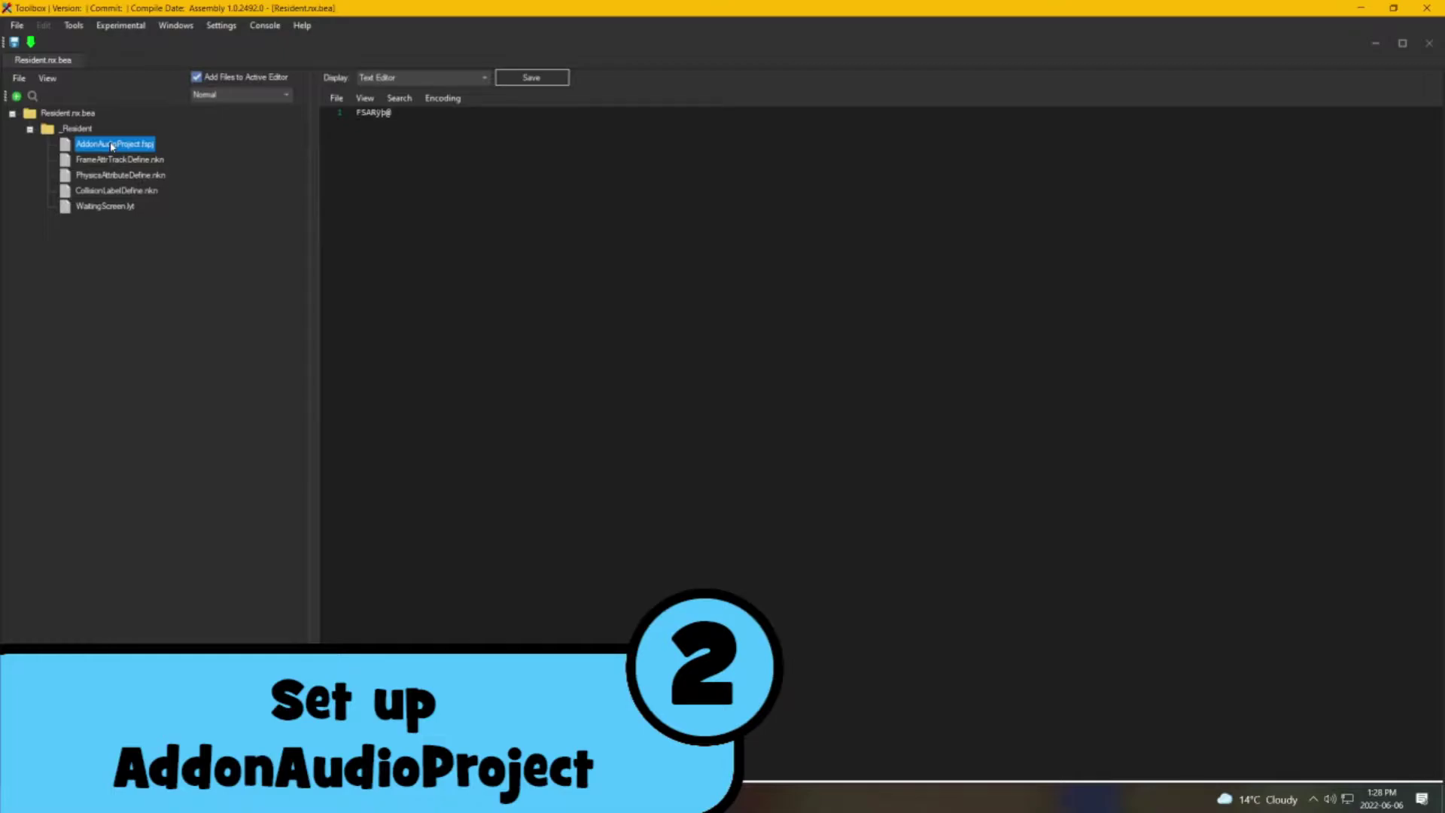
pyautogui.rightClick(112, 146)
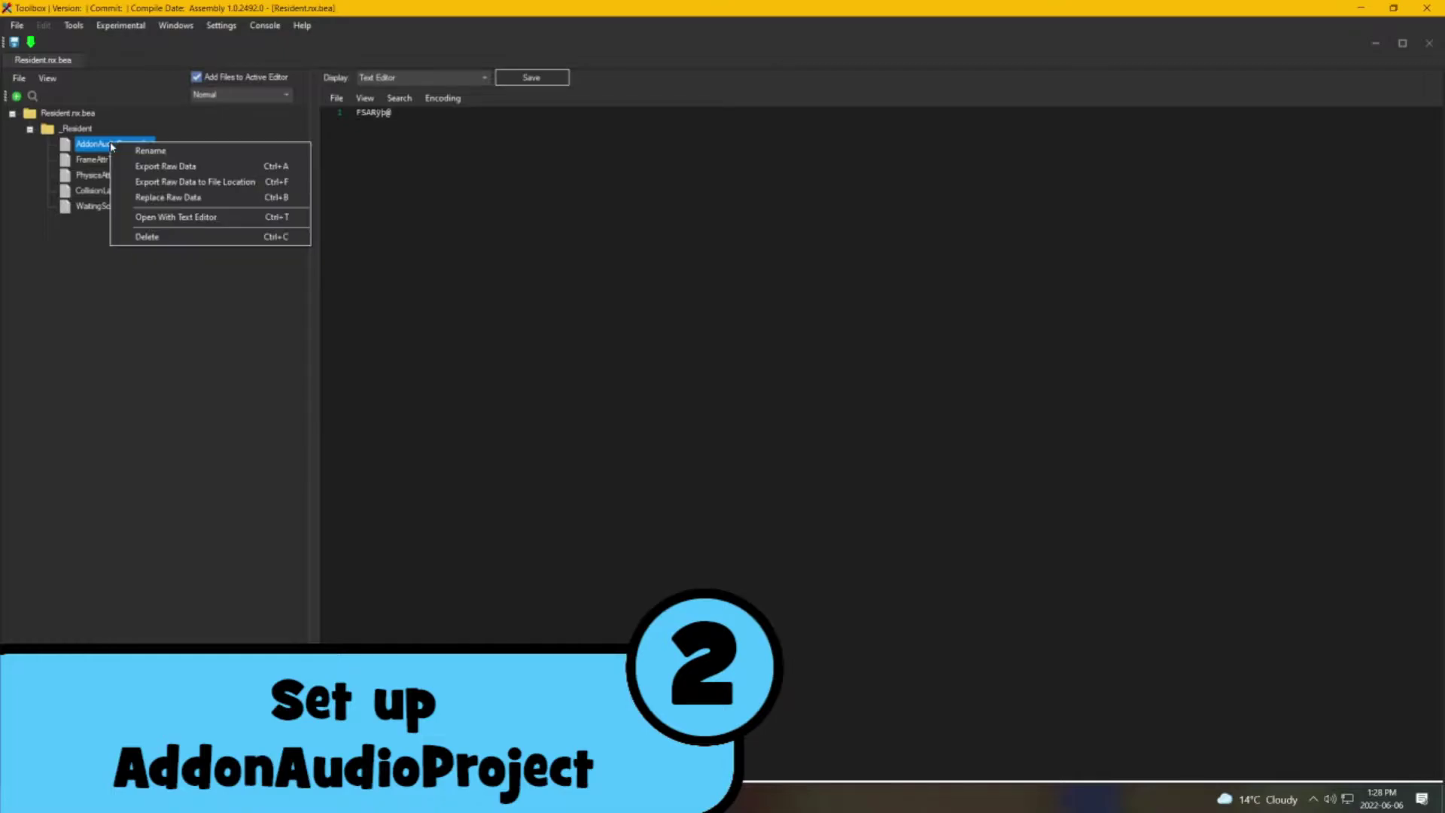
pyautogui.click(158, 165)
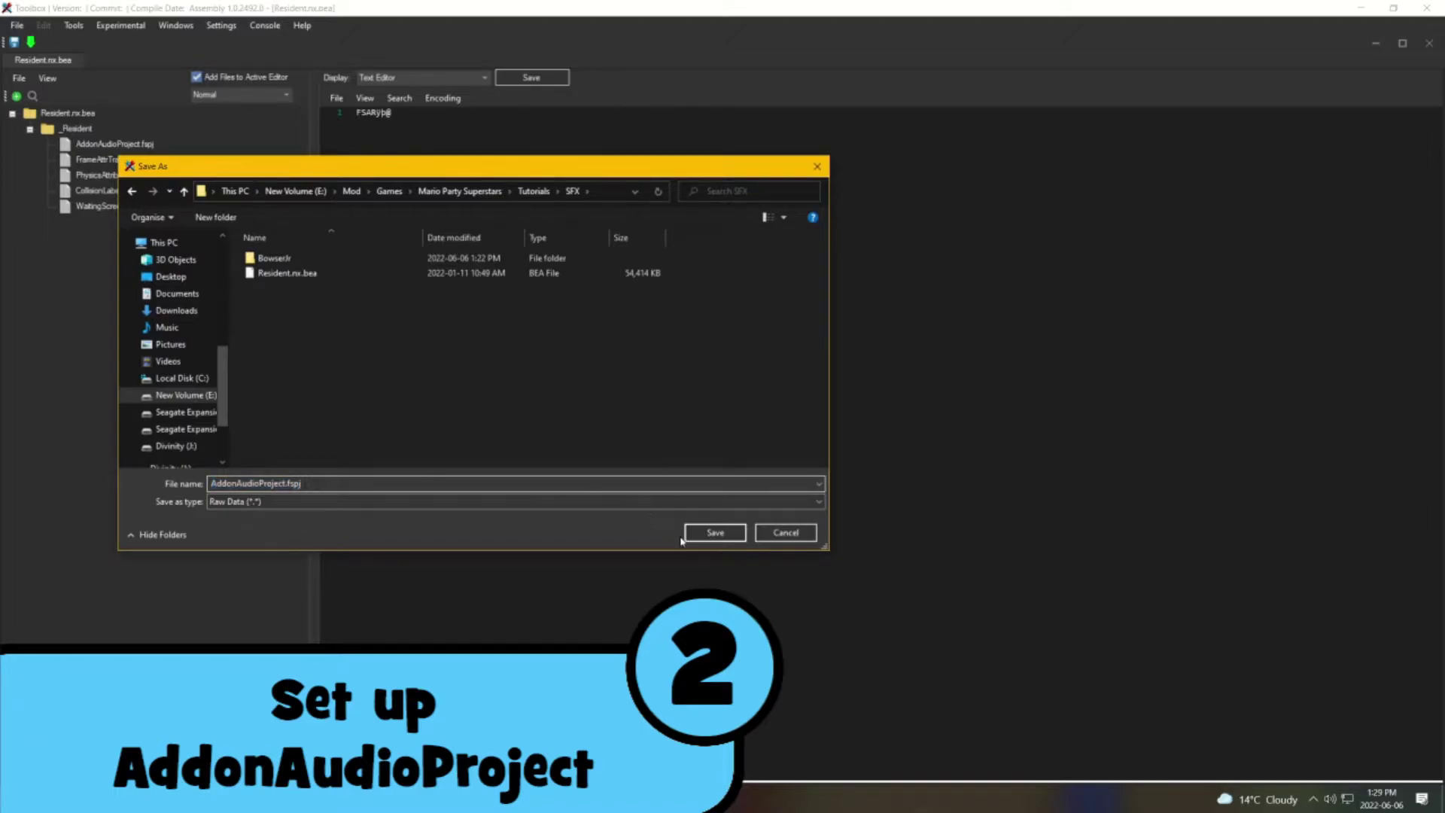
pyautogui.click(707, 533)
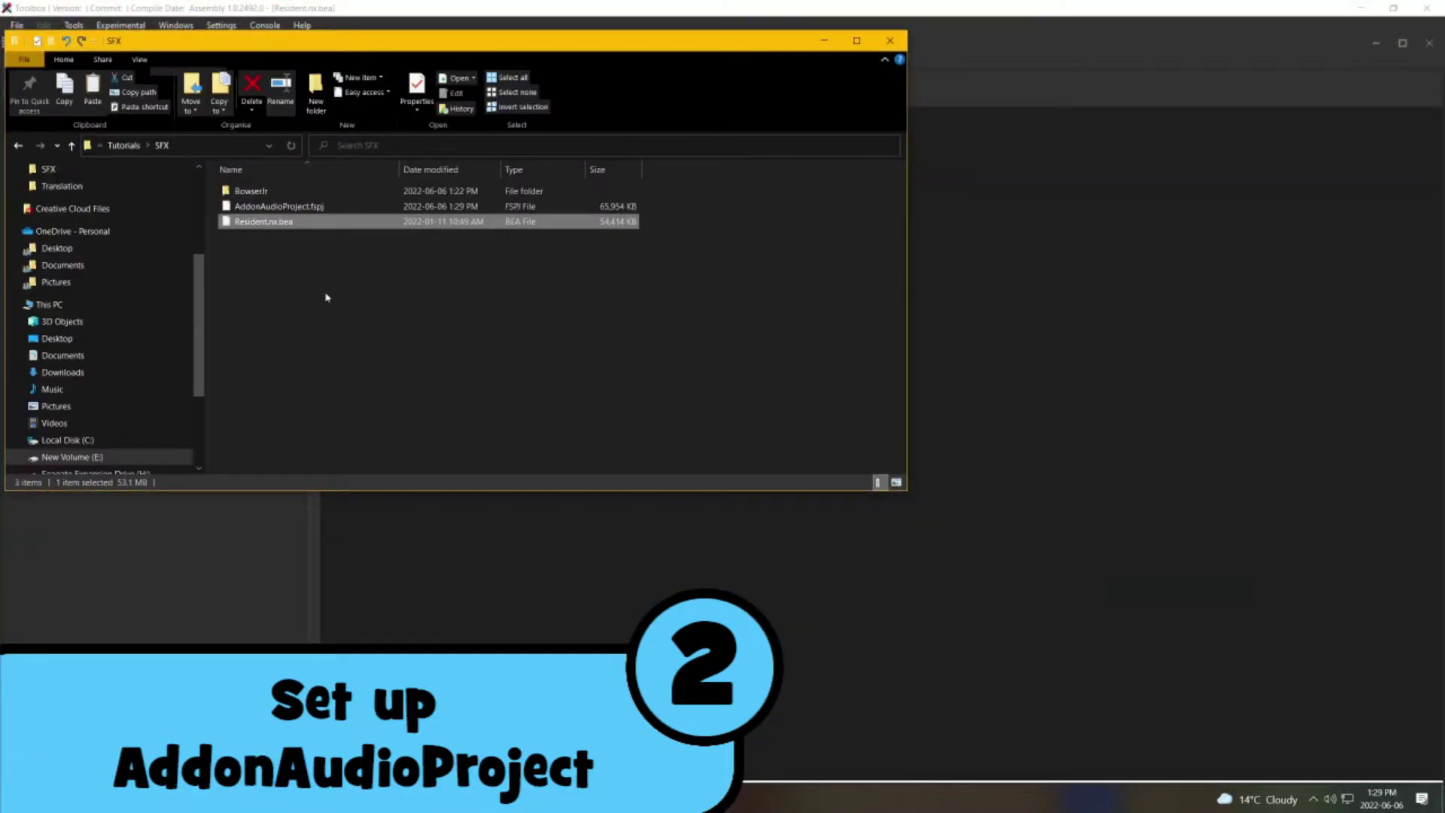
# Check in File Explorer that file name extensions are shown for the exported AddonAudioProject.fspj.
pyautogui.click(326, 298)
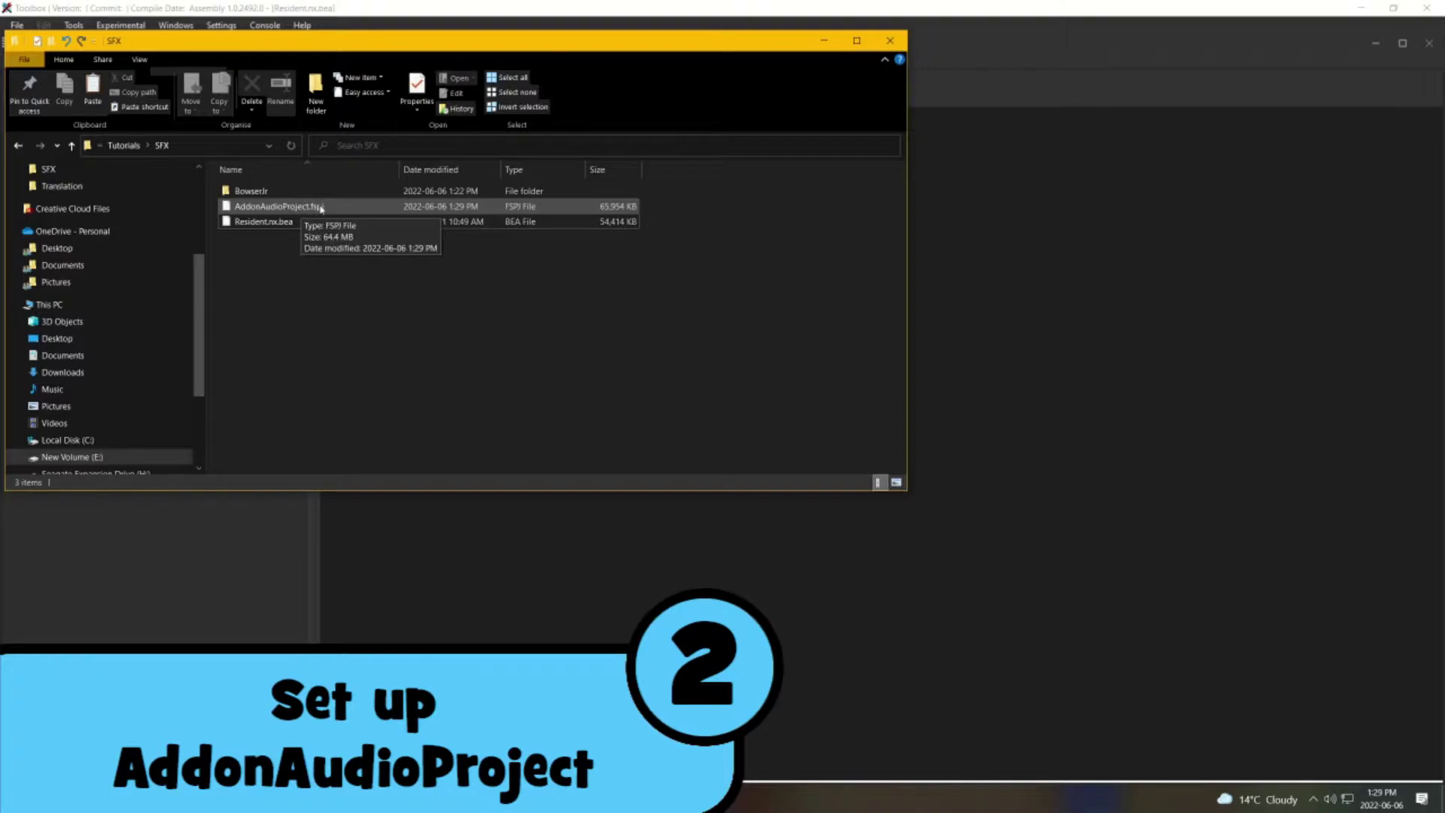
pyautogui.click(311, 209)
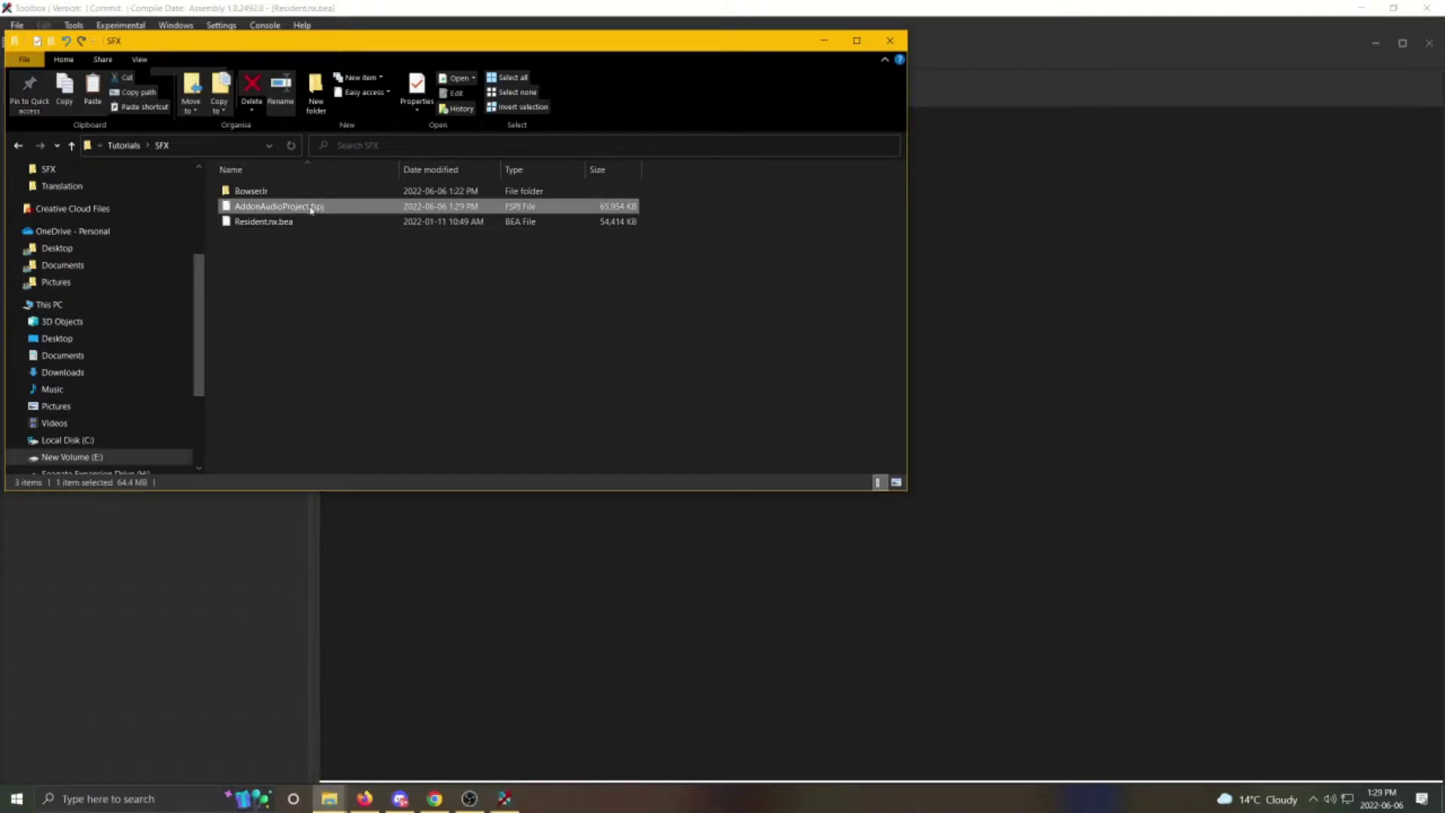
pyautogui.click(133, 61)
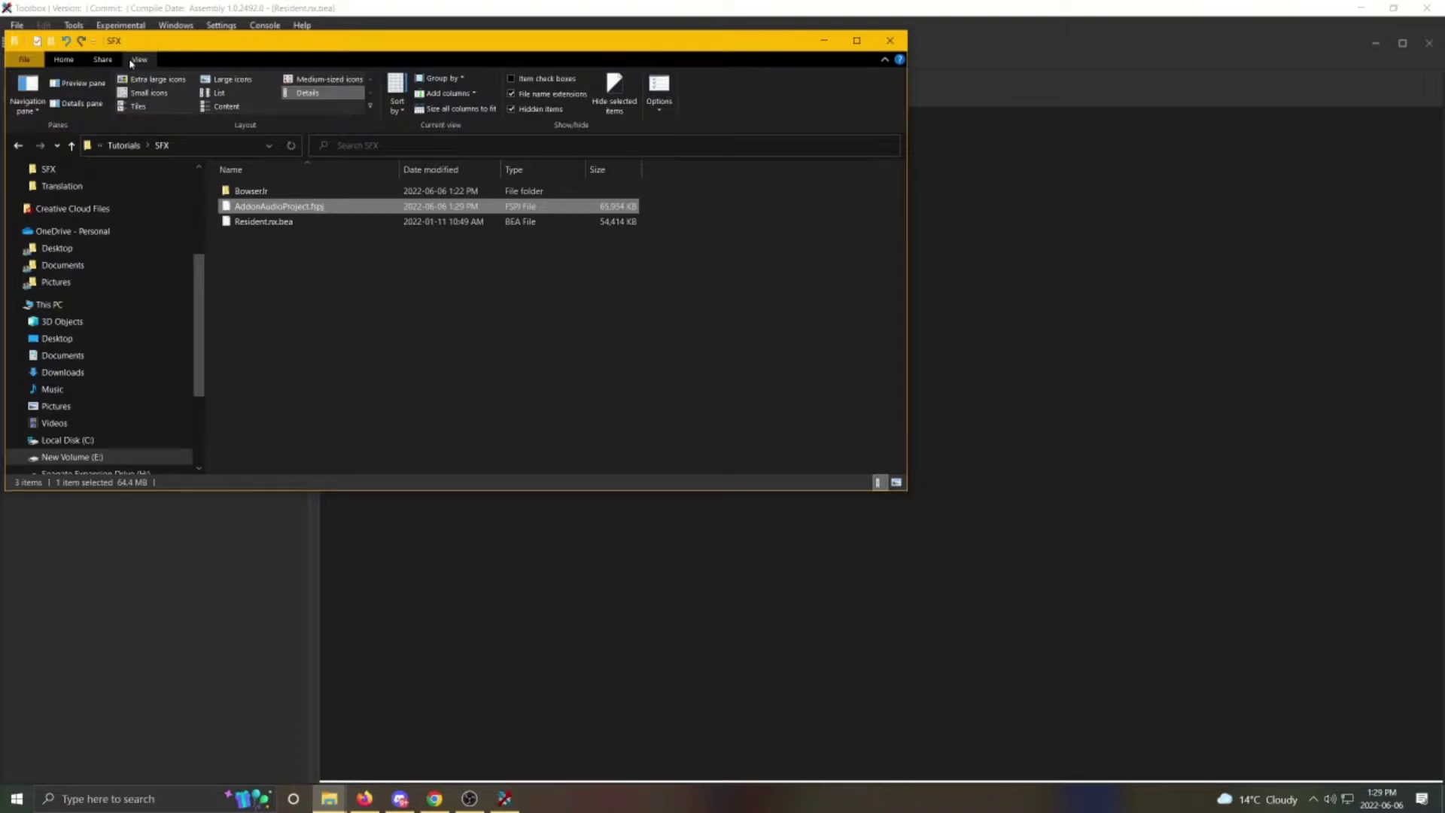
pyautogui.click(515, 94)
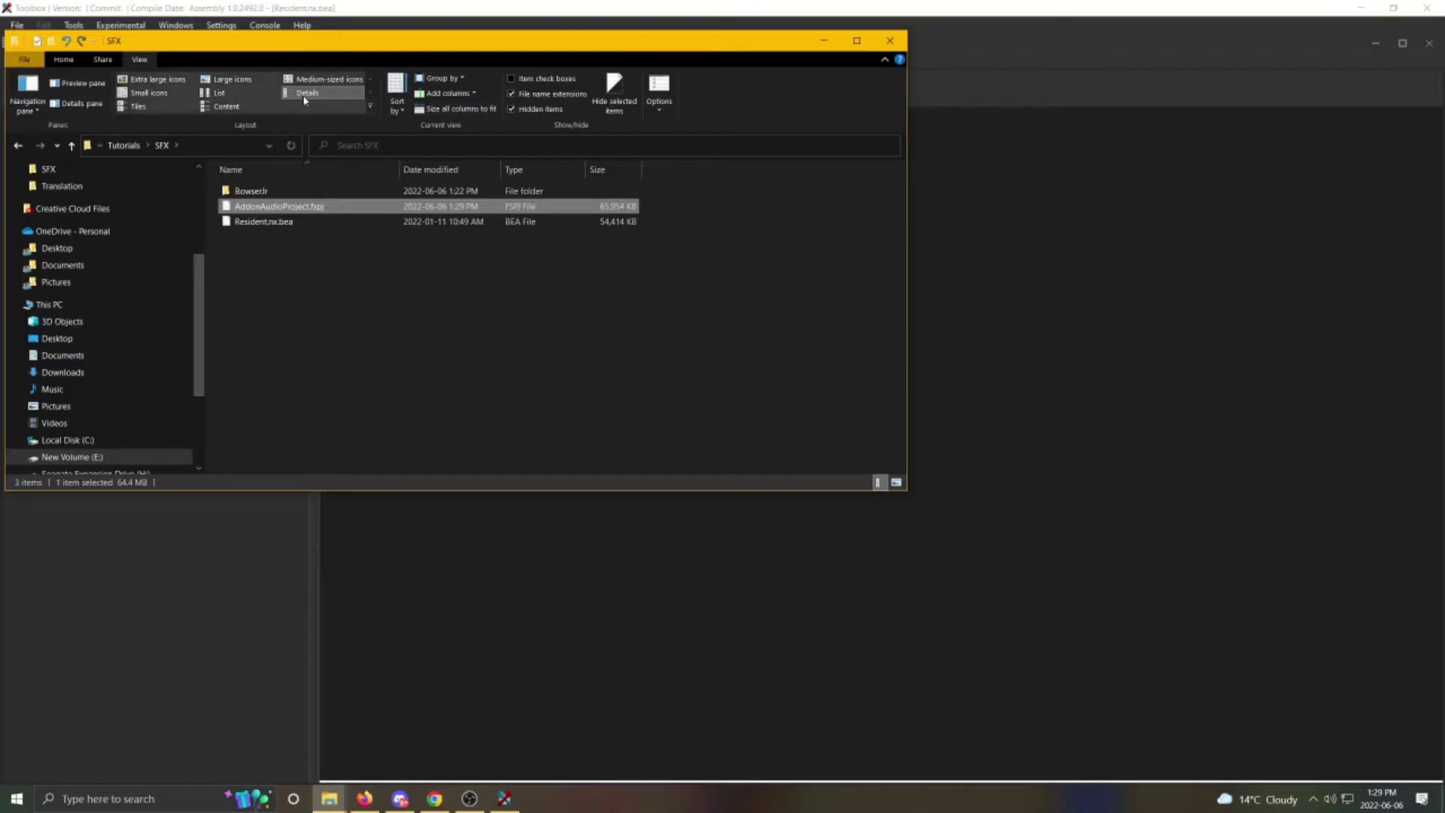
# Rename the exported audio project file as AddonAudioProject.fspj.bfsar and accept the extension change.
pyautogui.click(75, 60)
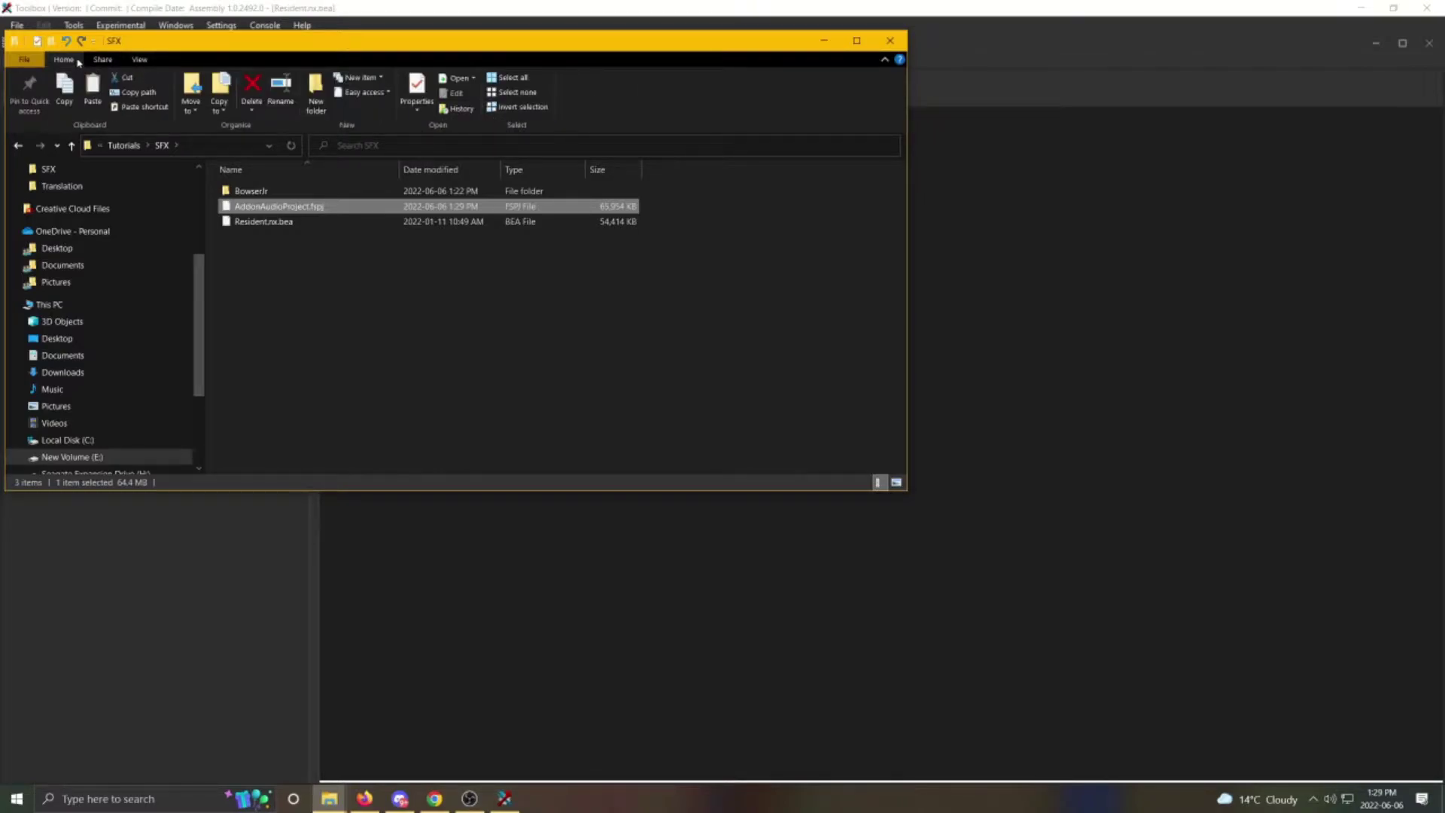
pyautogui.click(319, 207)
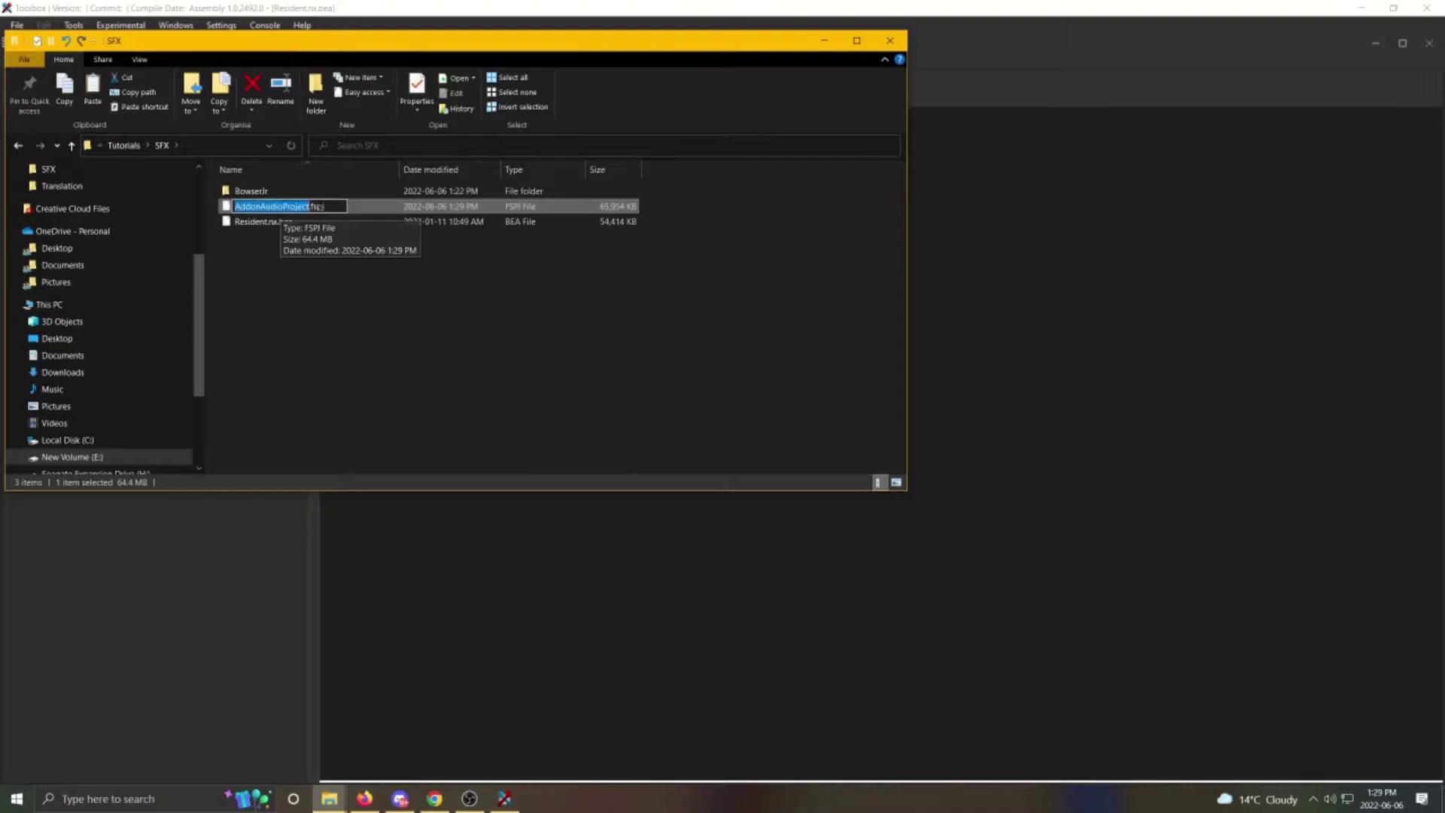
pyautogui.press('End')
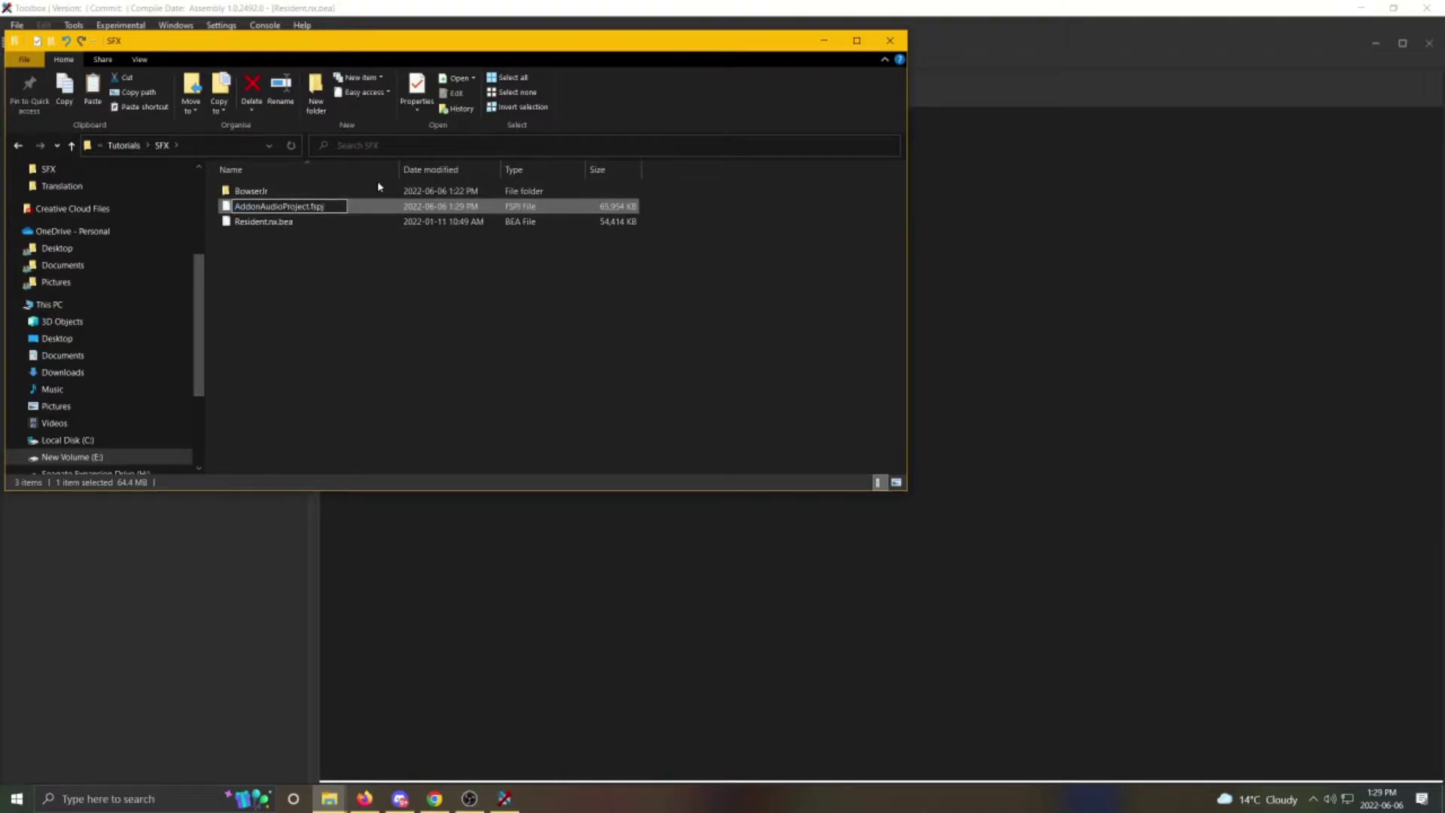
pyautogui.write('.bfsar')
pyautogui.press('Return')
pyautogui.press('Return')
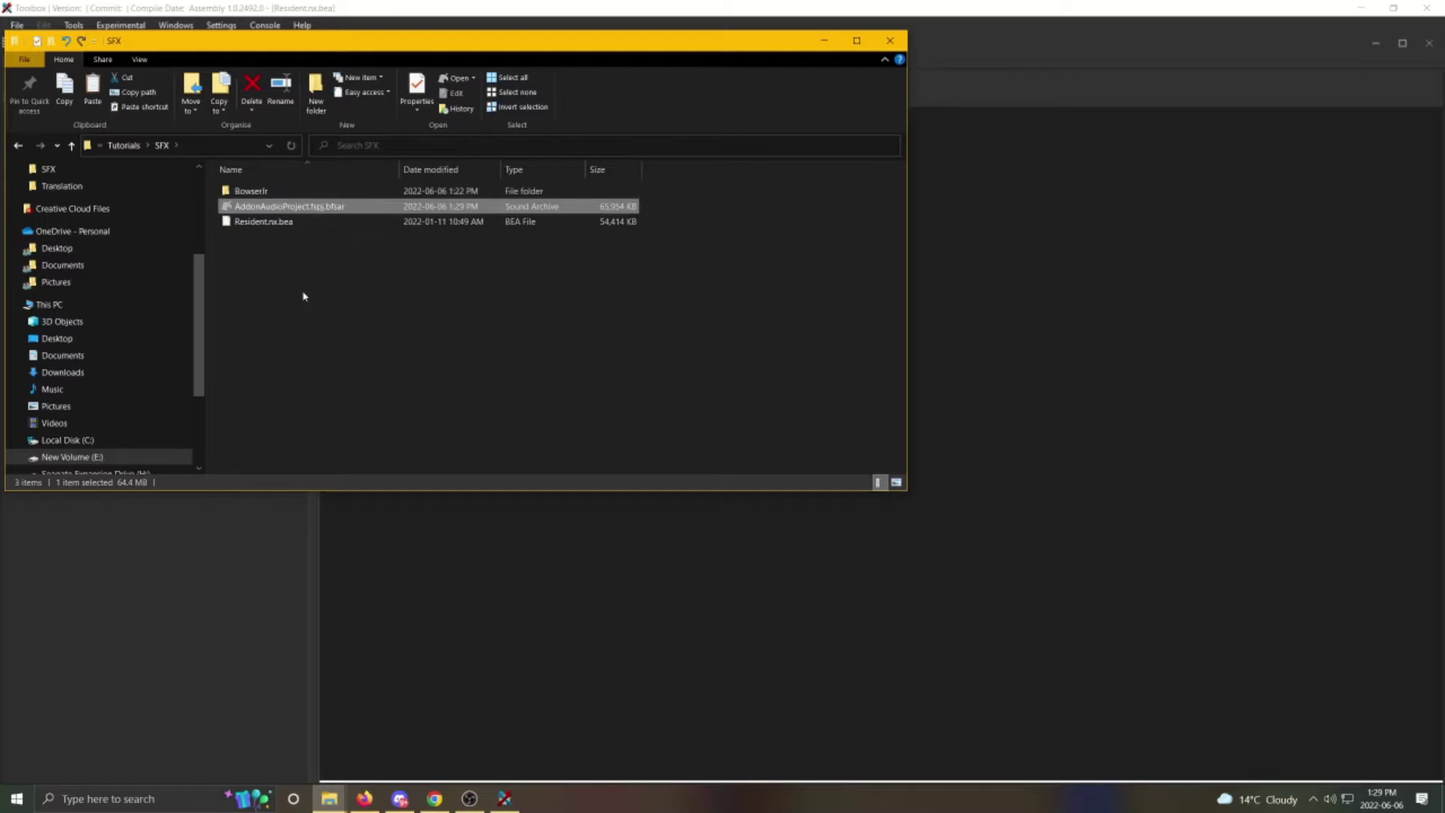
# Launch Citric Composer and open AddonAudioProject.fspj.bfsar from the SFX folder.
pyautogui.click(304, 265)
pyautogui.press('super')
pyautogui.write('citr')
pyautogui.press('Return')
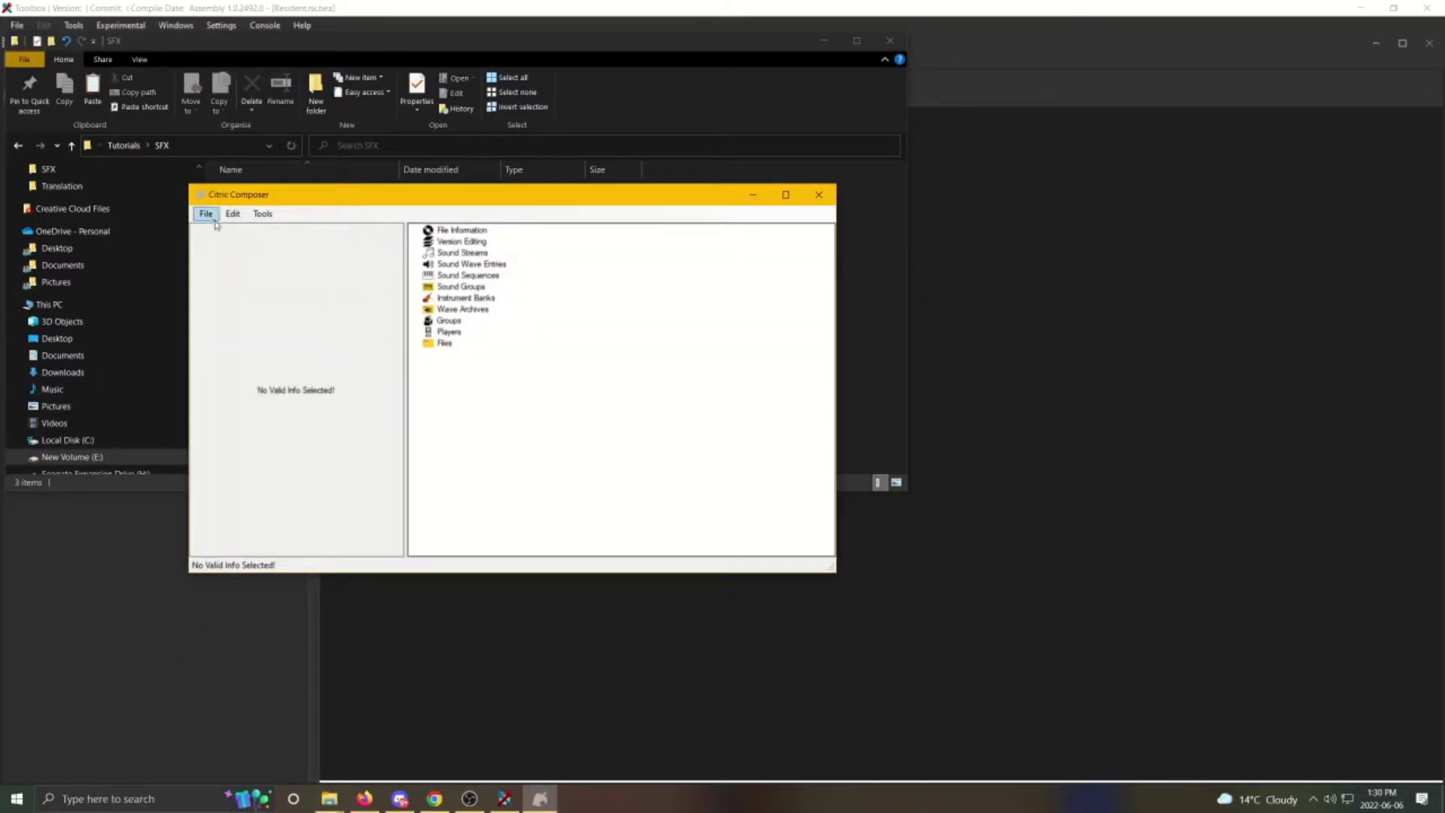
pyautogui.click(213, 214)
pyautogui.click(229, 245)
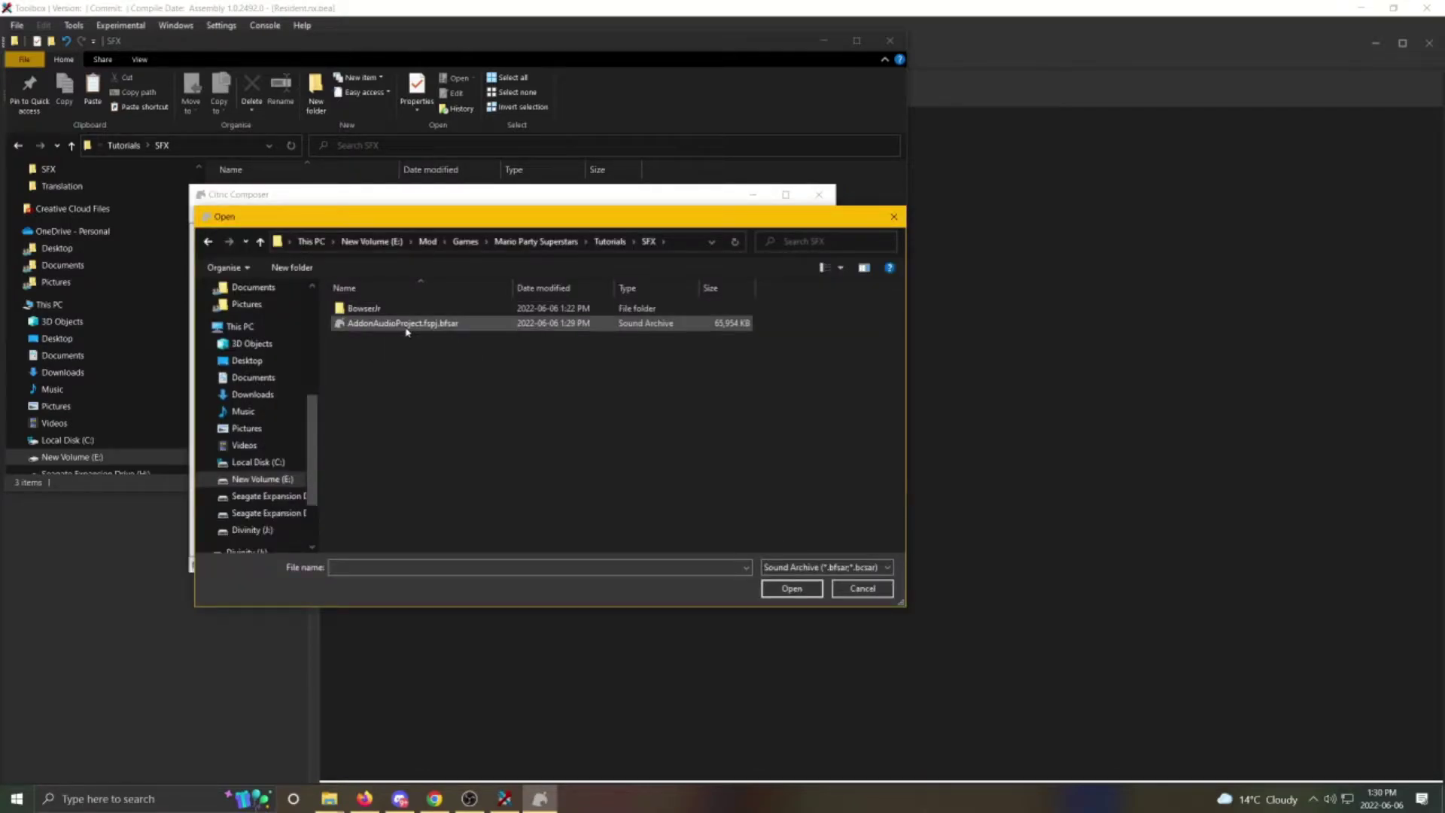
pyautogui.click(406, 328)
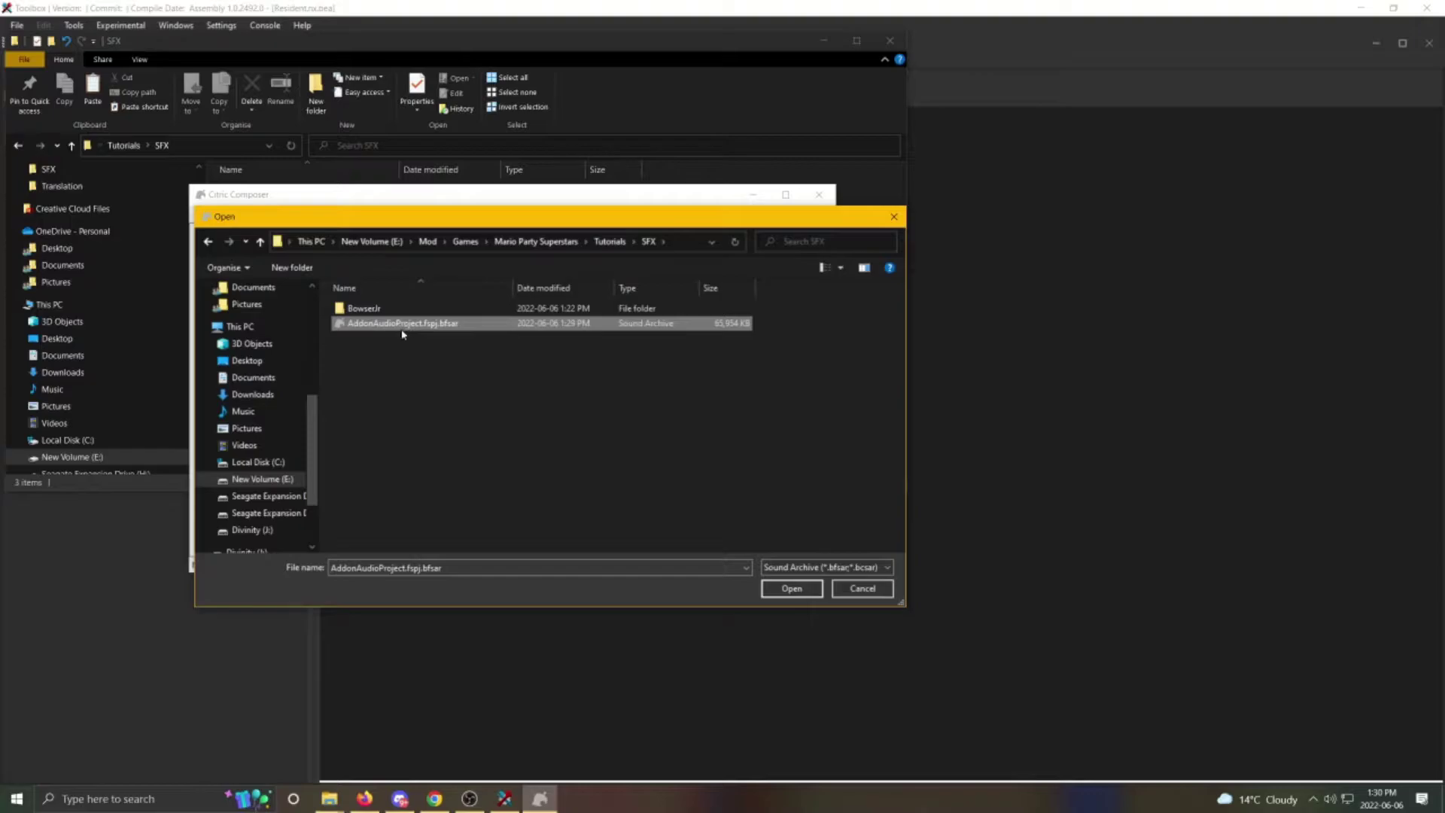
pyautogui.doubleClick(408, 323)
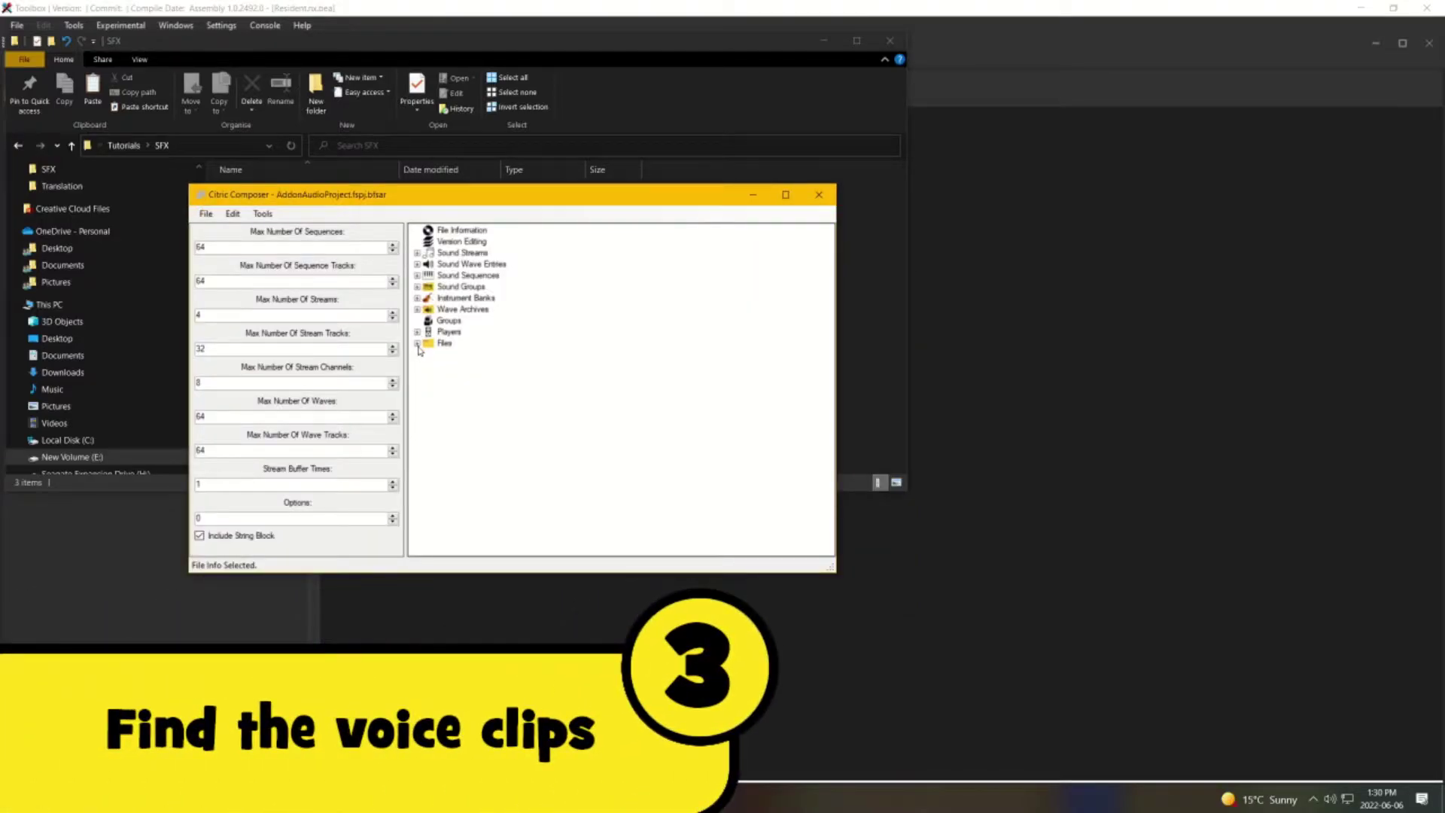
# Expand the archive's Files list and open the wave archive WARC_1_GUESS_BNK_VOI_TITLE.bfwar.
pyautogui.click(417, 344)
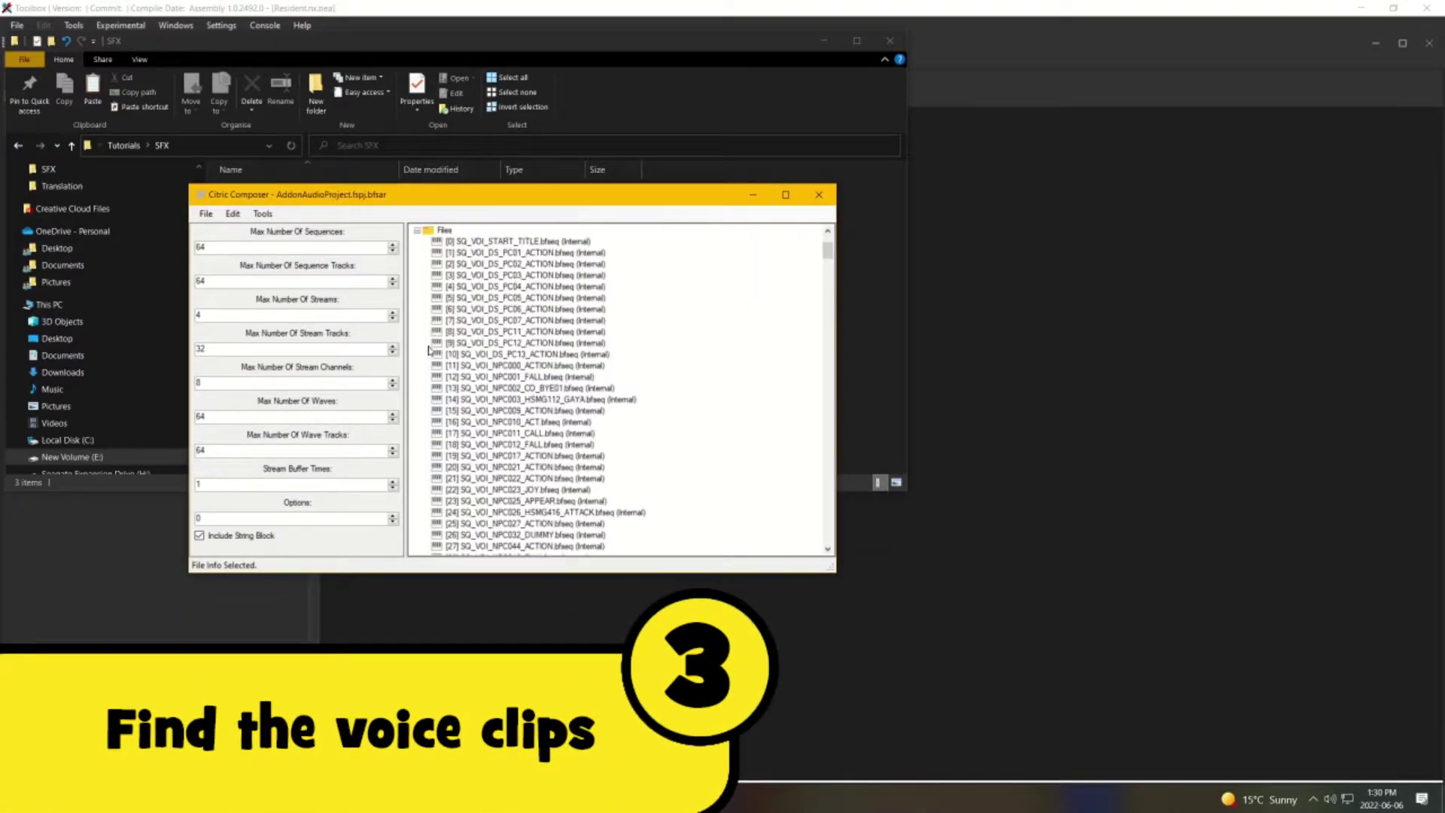
pyautogui.scroll(-12, 506, 368)
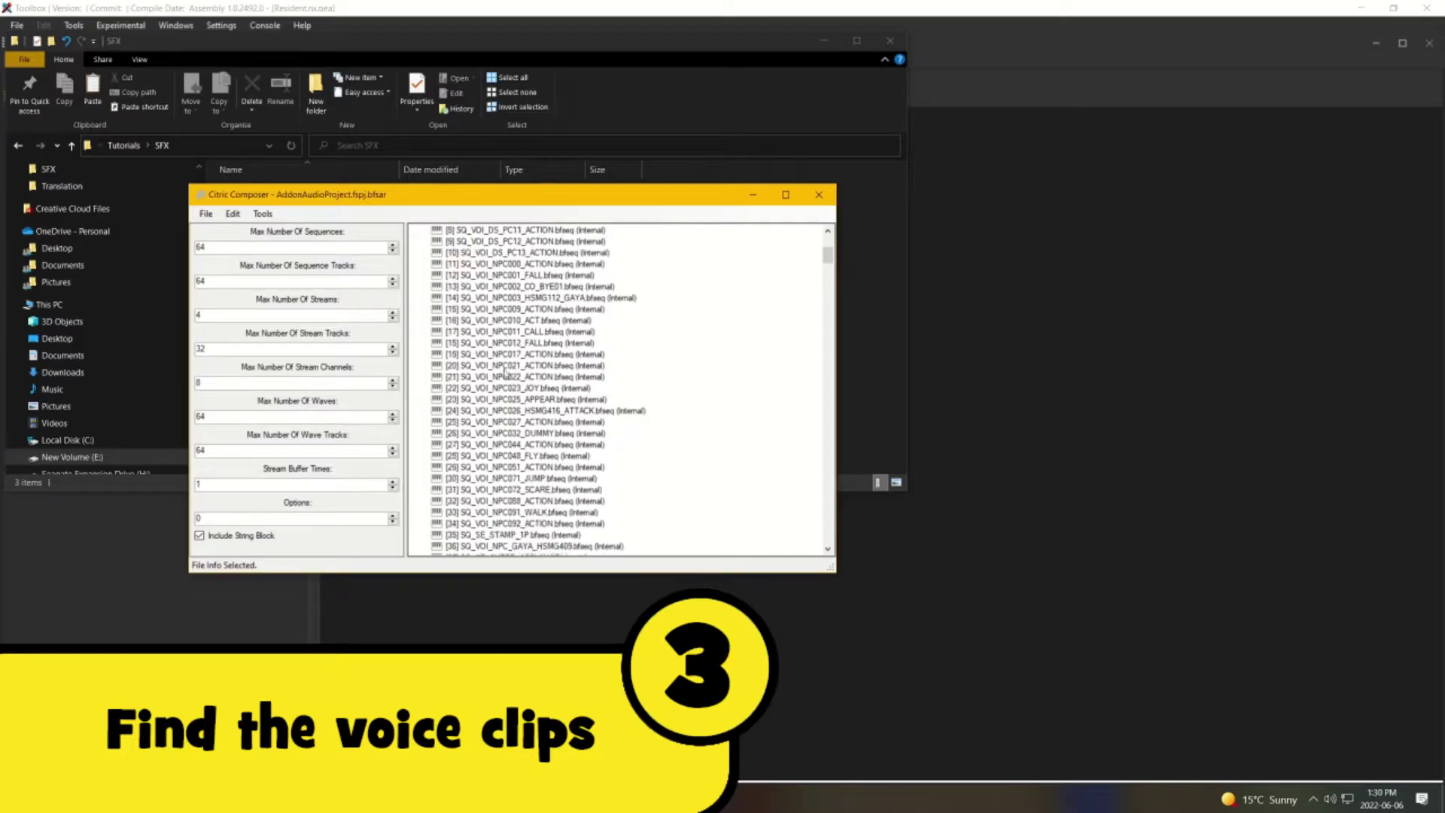
pyautogui.scroll(-18, 491, 368)
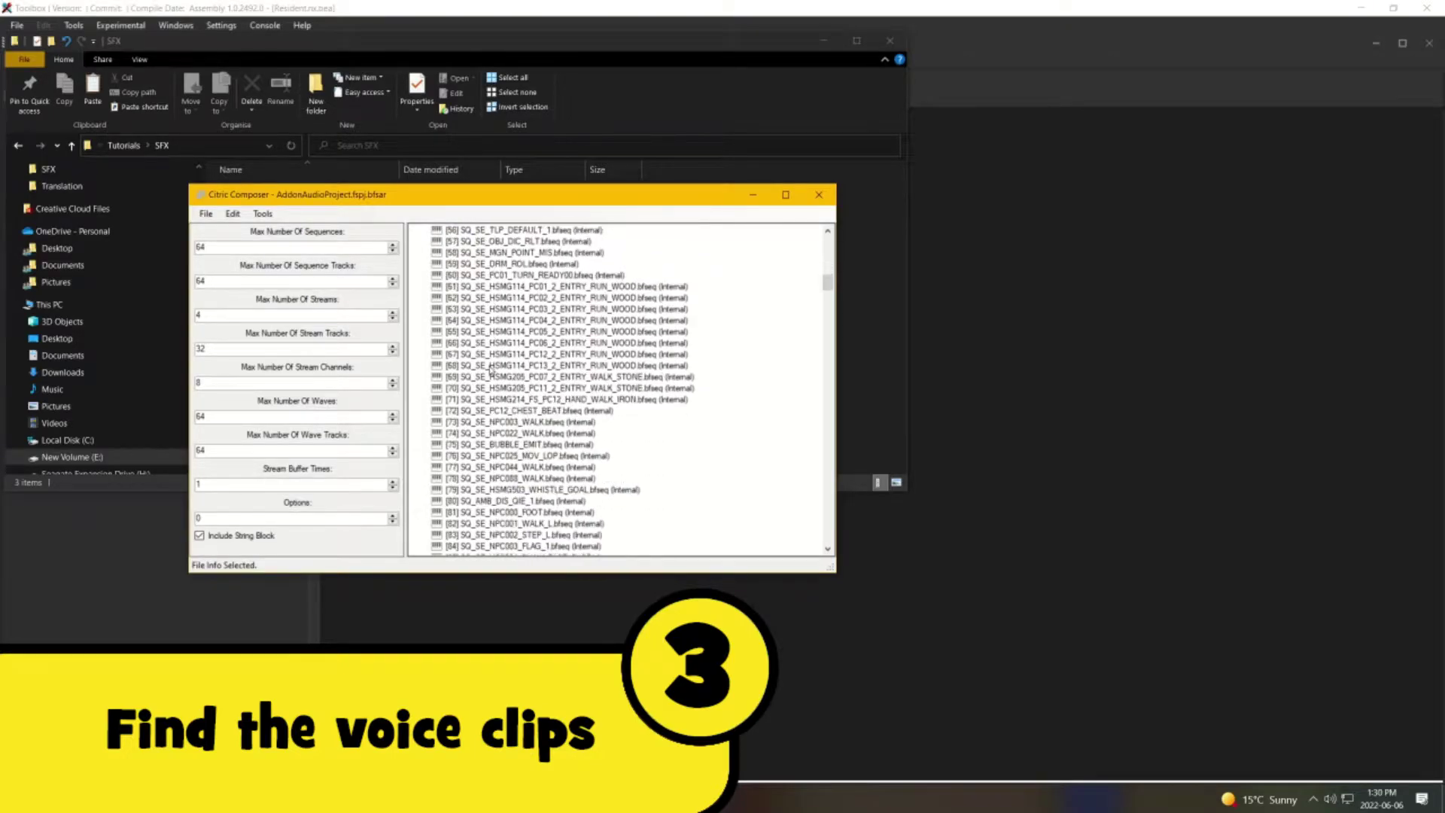
pyautogui.scroll(-19, 478, 382)
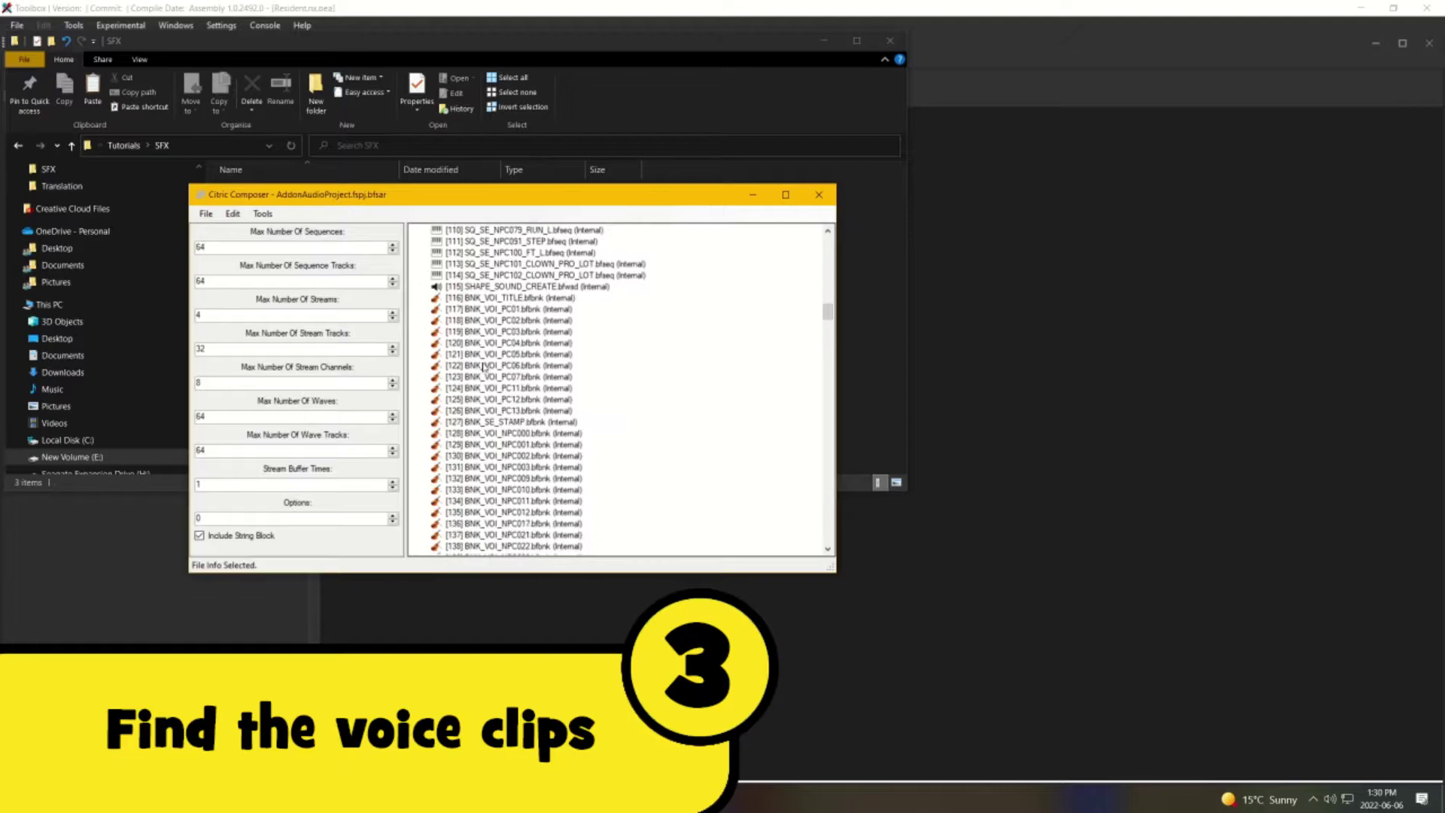
pyautogui.scroll(-18, 479, 381)
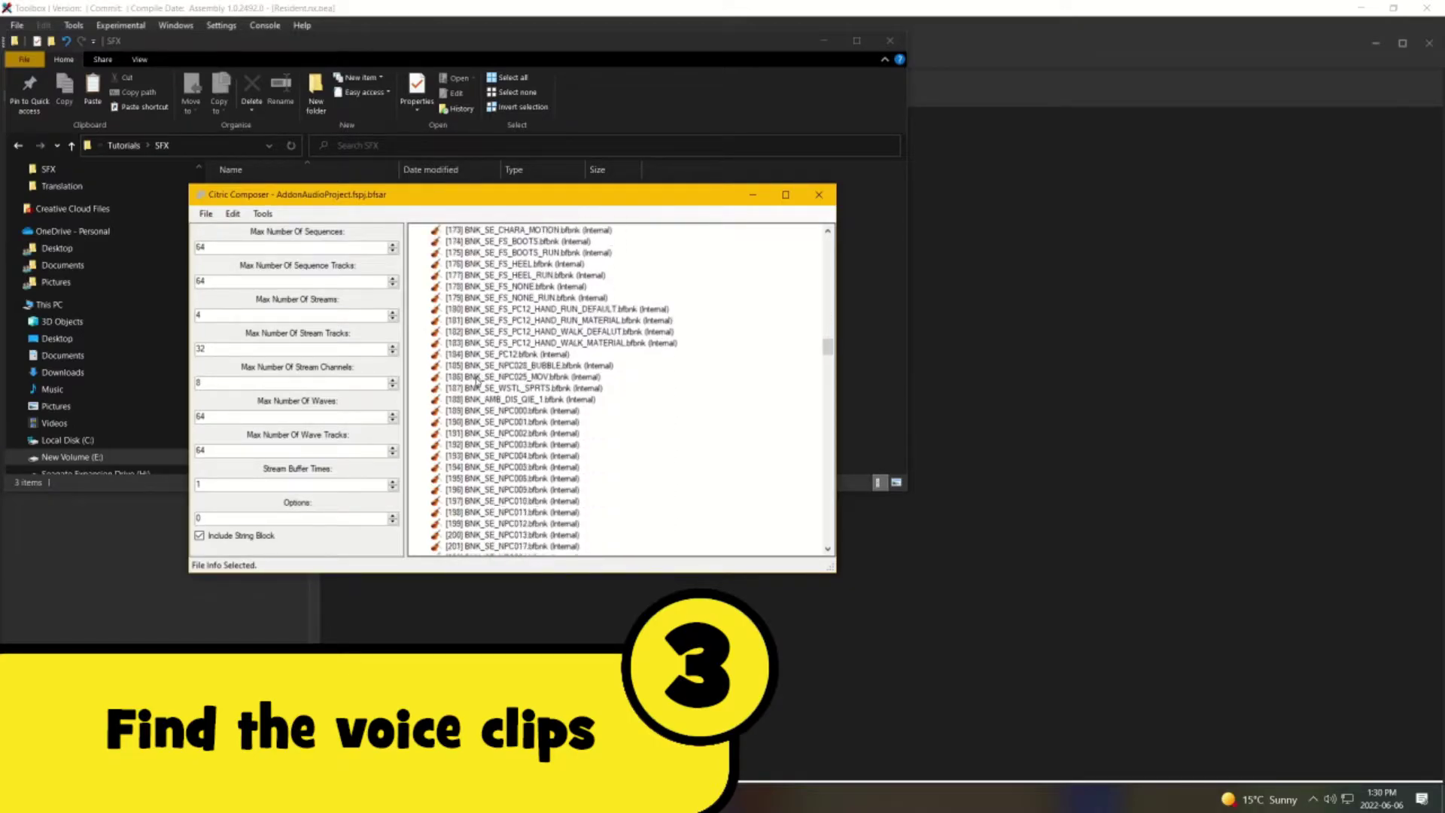
pyautogui.scroll(-6, 471, 382)
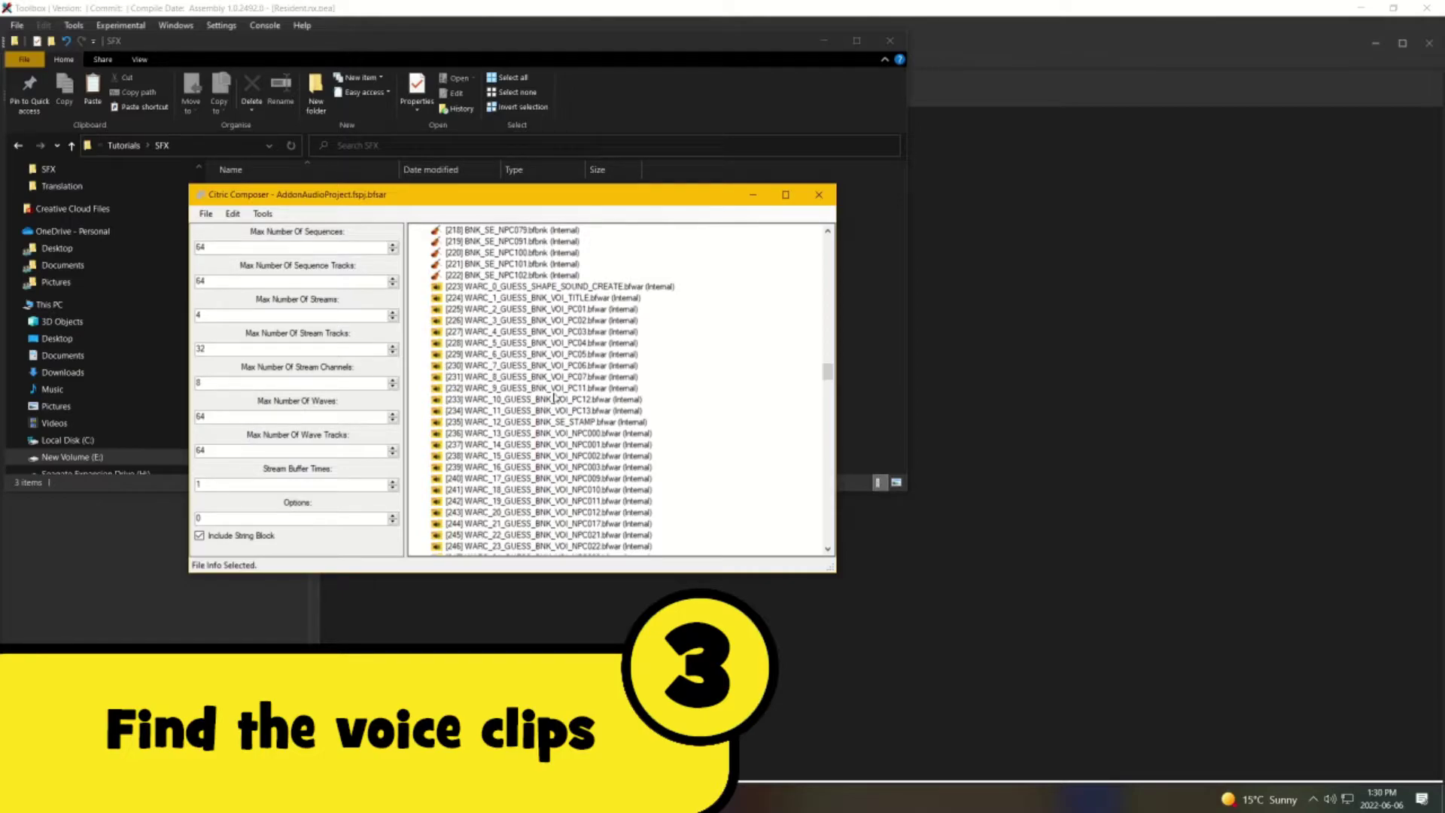
pyautogui.doubleClick(514, 299)
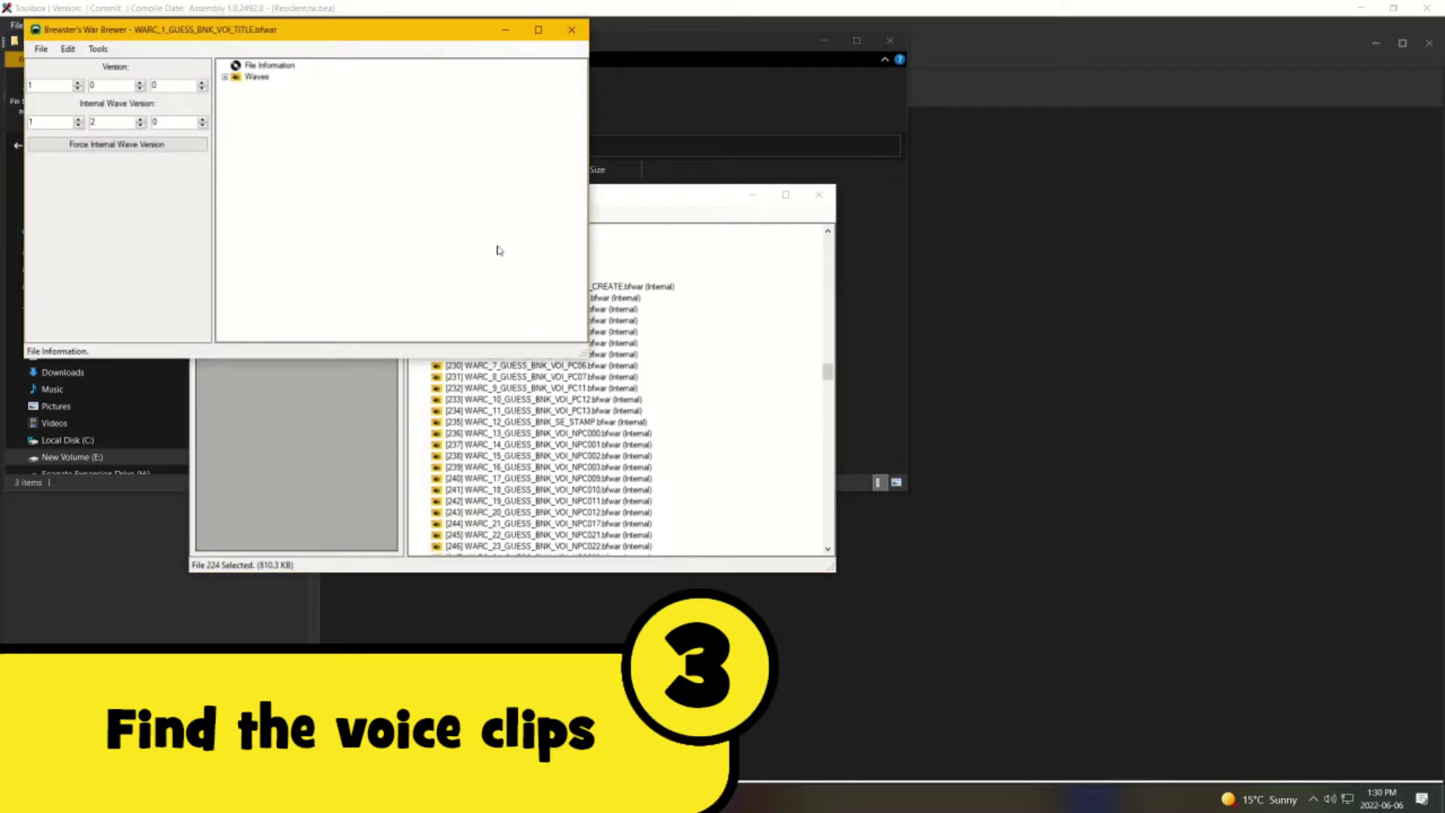
# Close the title wave archive and take a brief look at WARC_2_GUESS_BNK_VOI_PC01.bfwar.
pyautogui.click(571, 29)
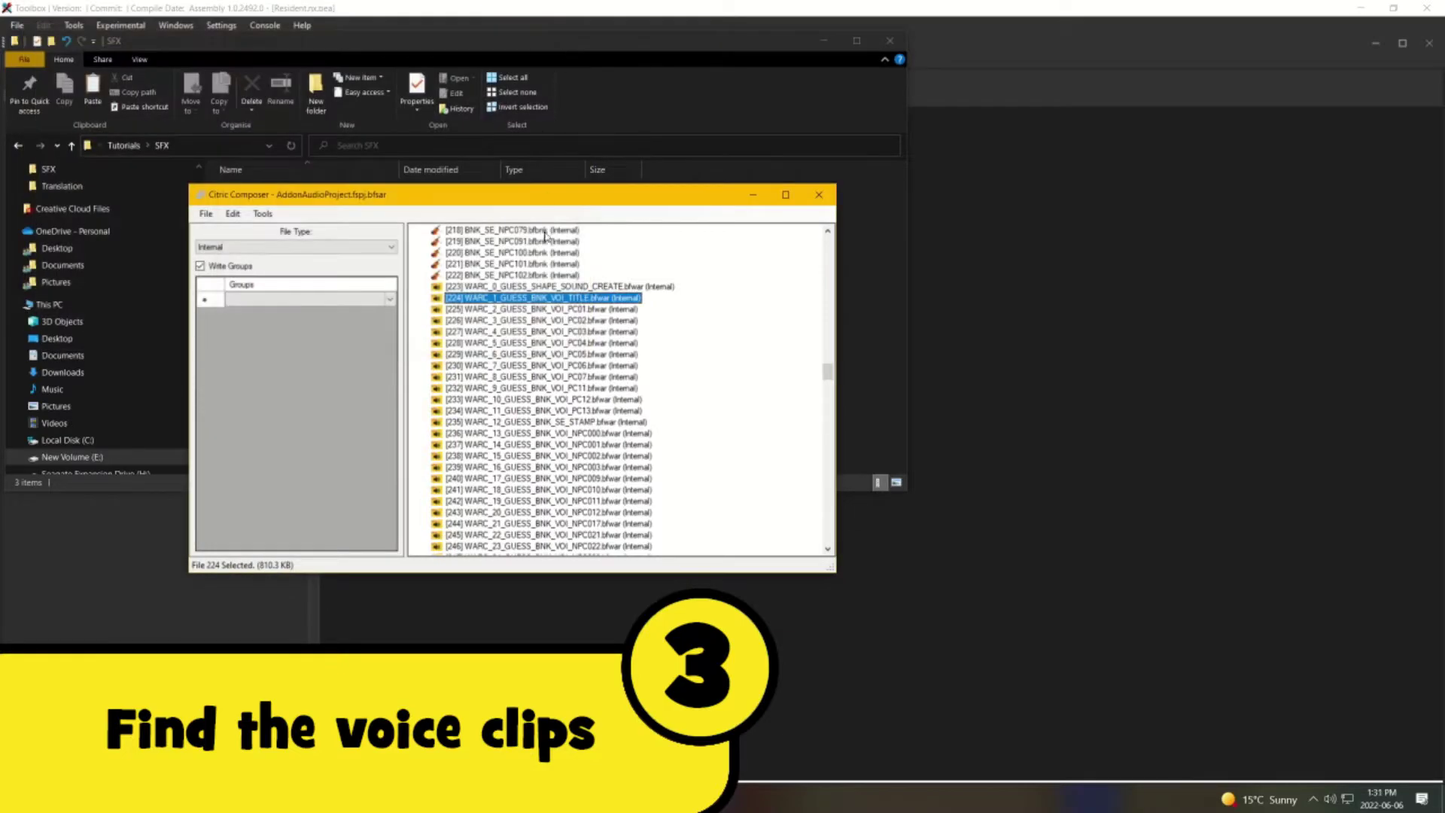
pyautogui.click(541, 309)
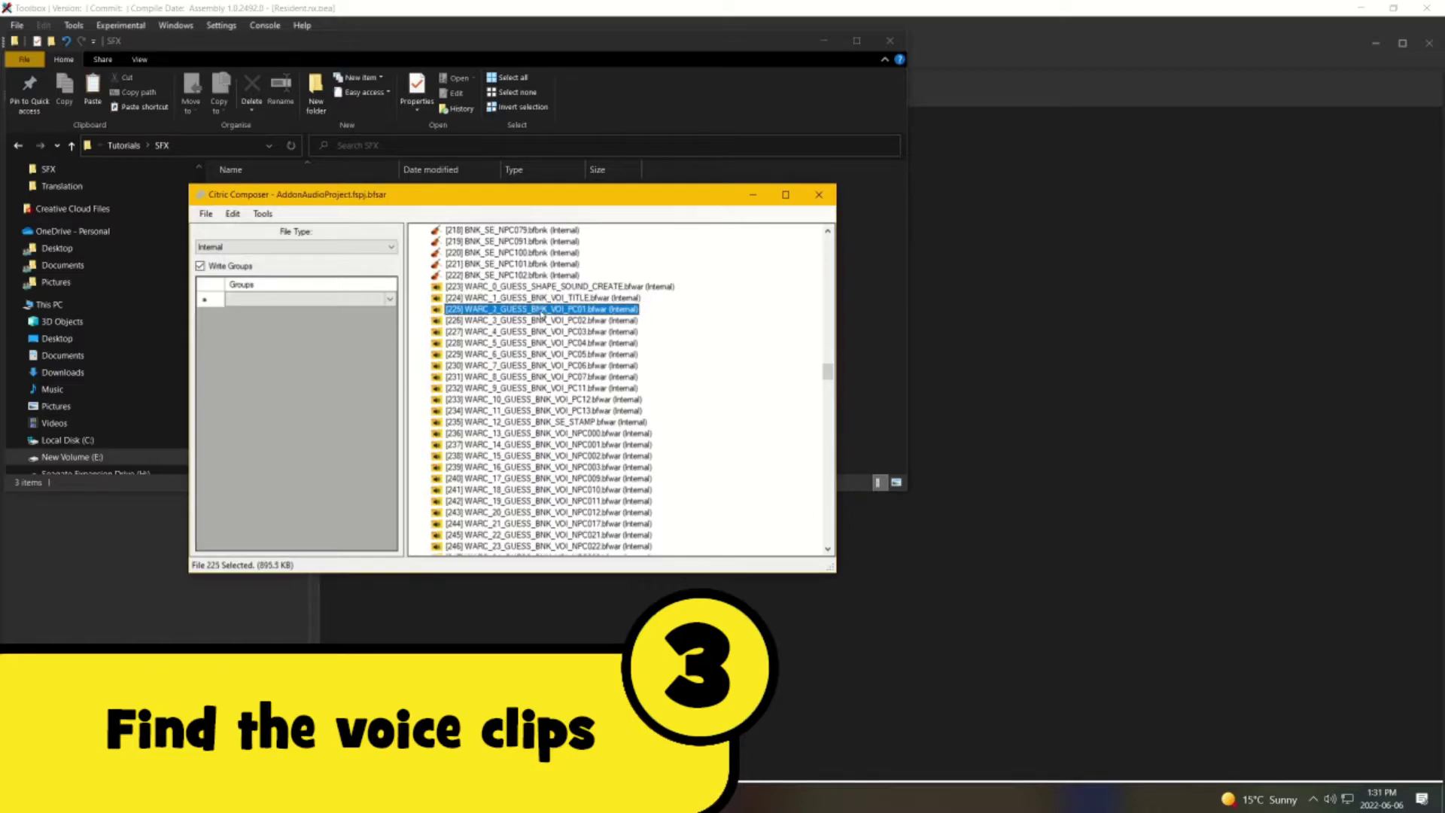
pyautogui.doubleClick(540, 316)
pyautogui.click(592, 50)
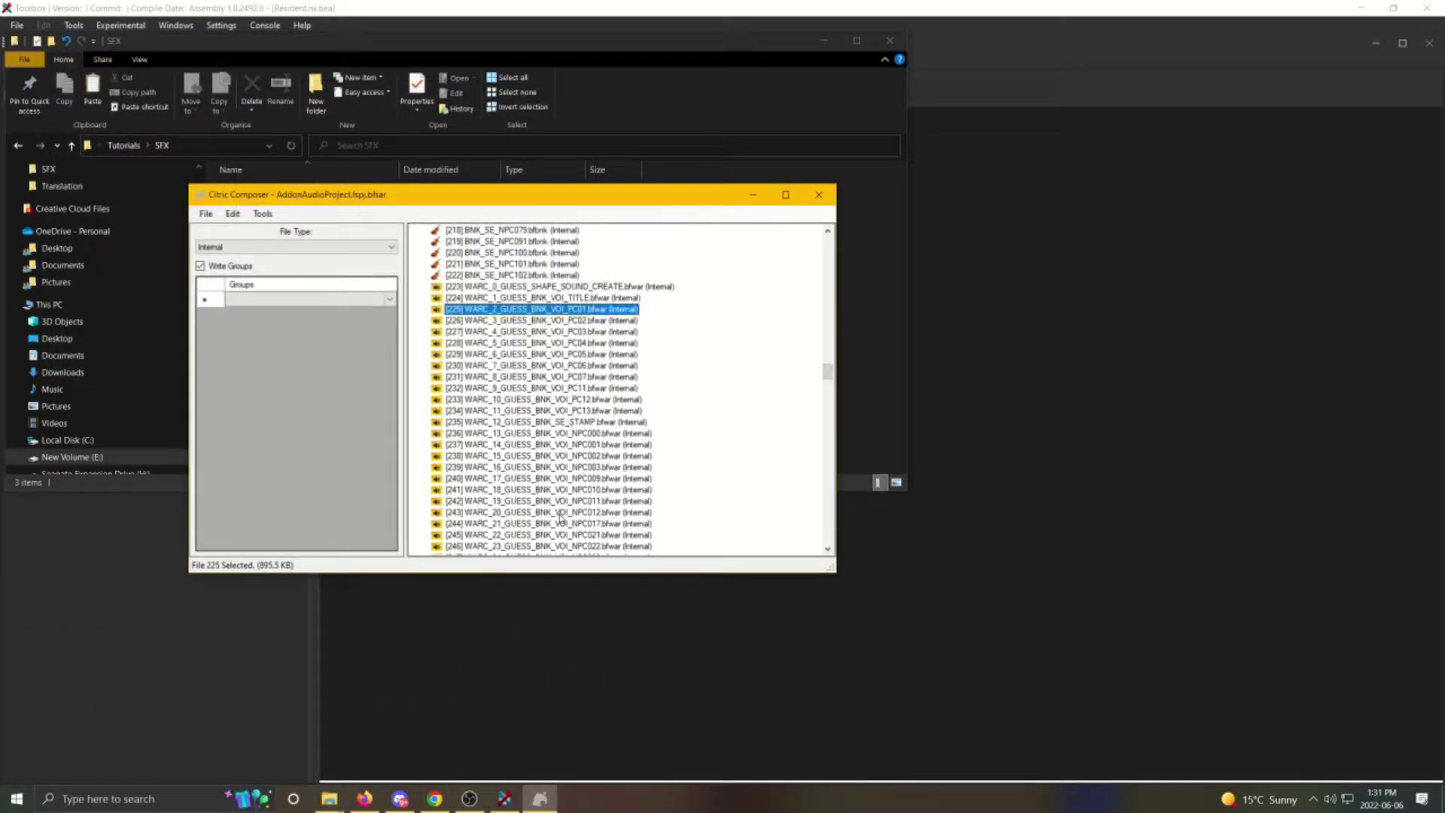
# Look through the player and NPC voice archives and check WARC_2_GUESS_BNK_VOI_PC01.bfwar again.
pyautogui.scroll(-6, 560, 519)
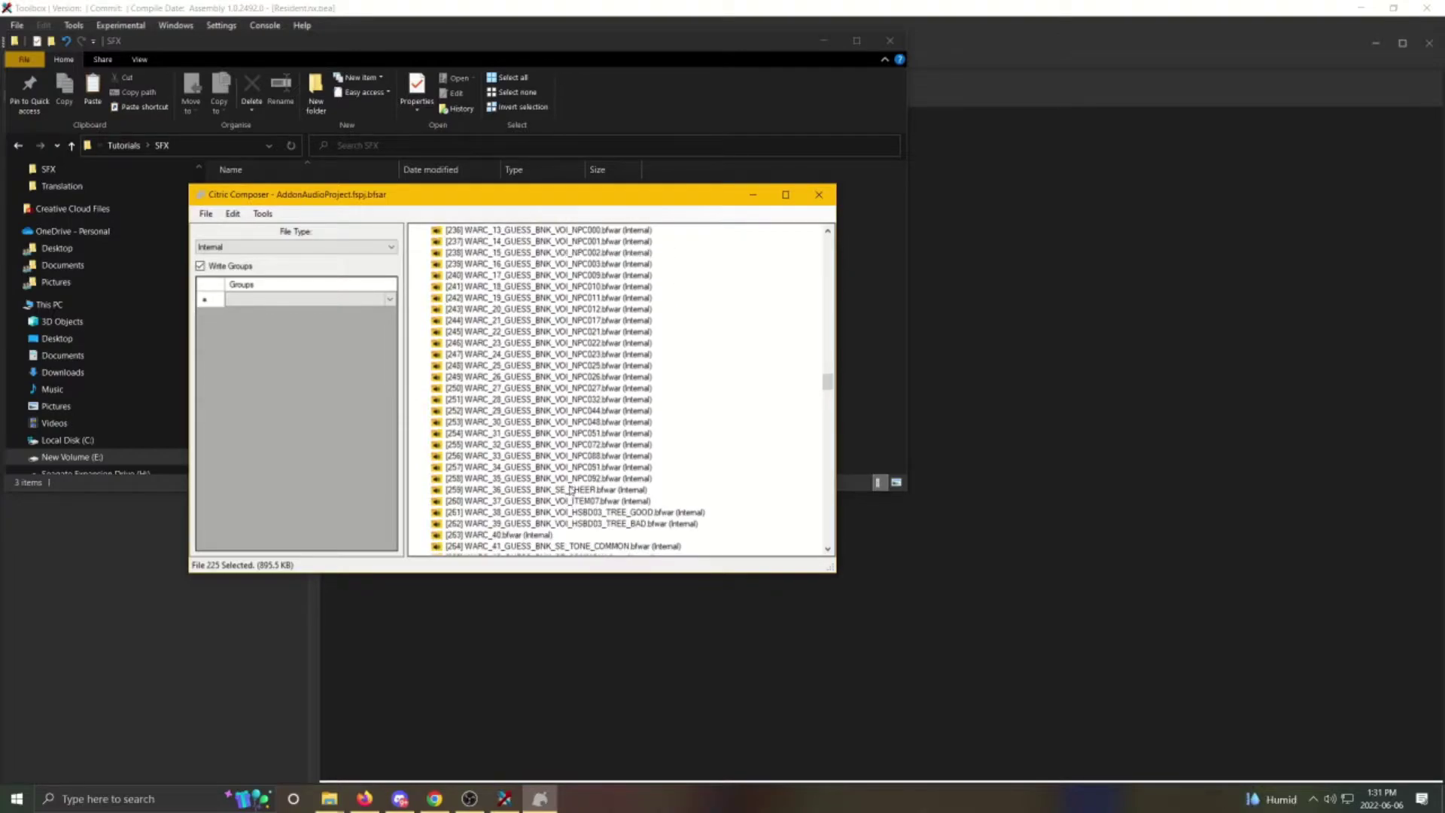
pyautogui.scroll(-3, 575, 489)
pyautogui.scroll(9, 576, 490)
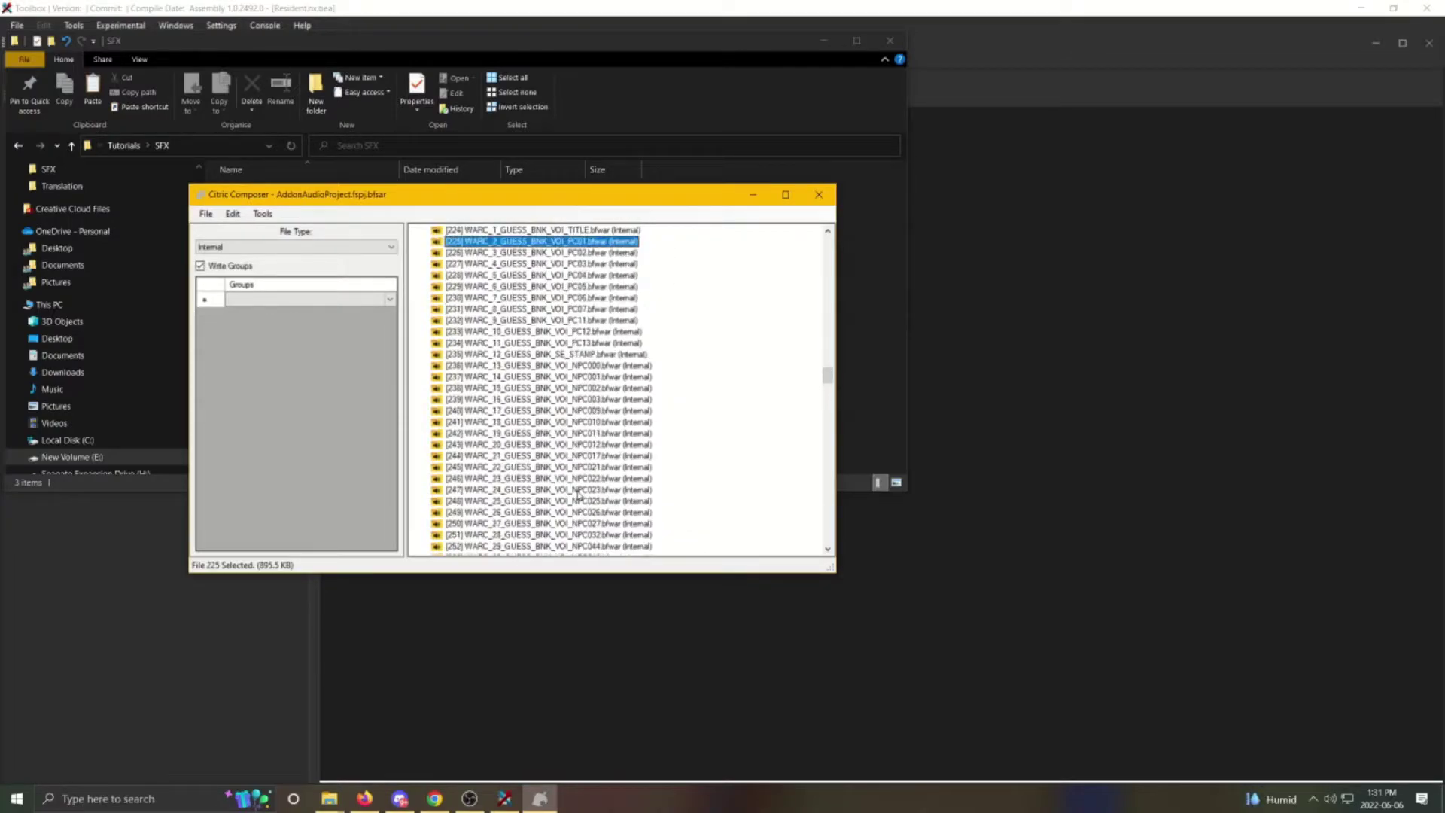
pyautogui.click(563, 320)
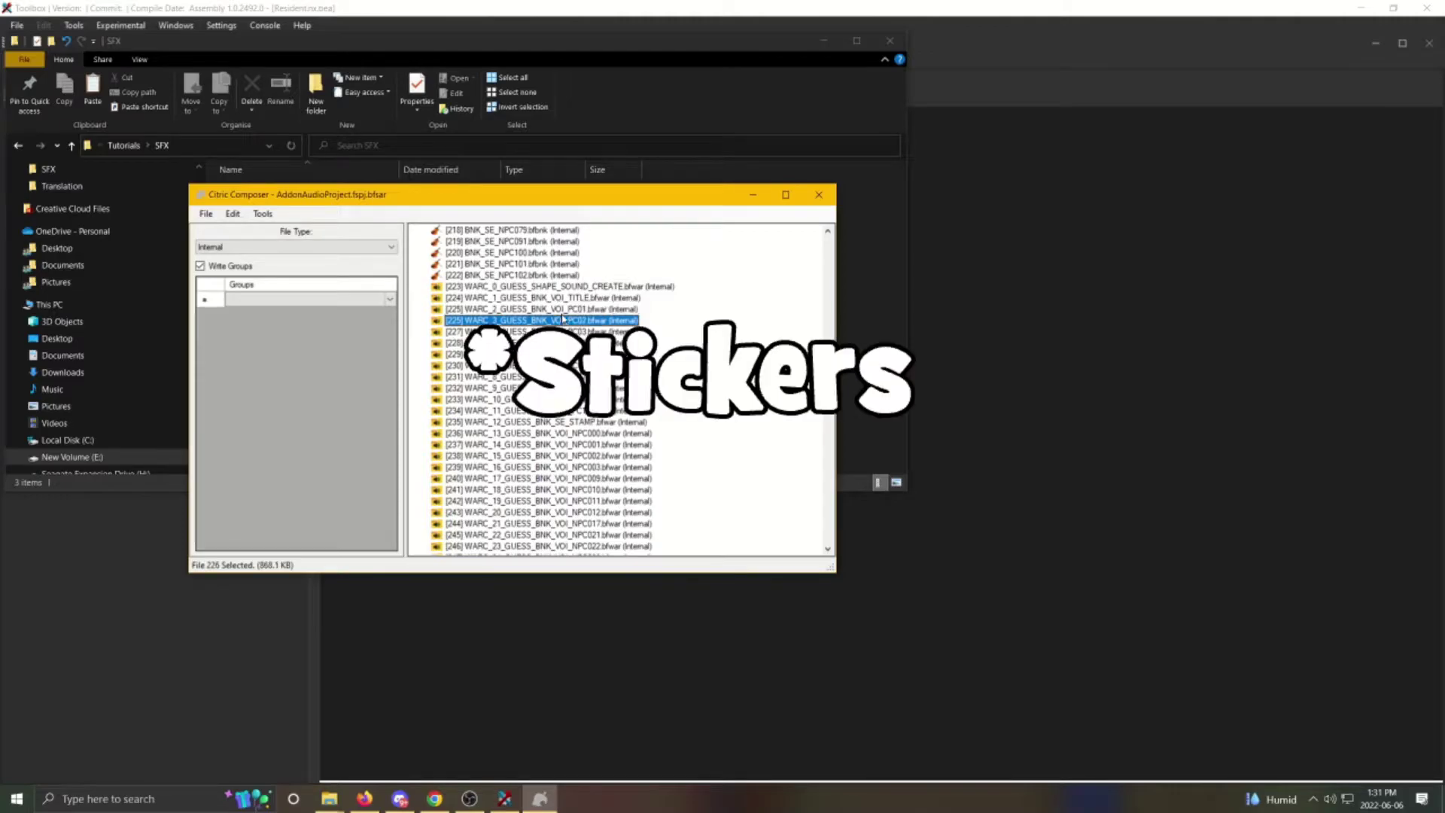
pyautogui.click(562, 312)
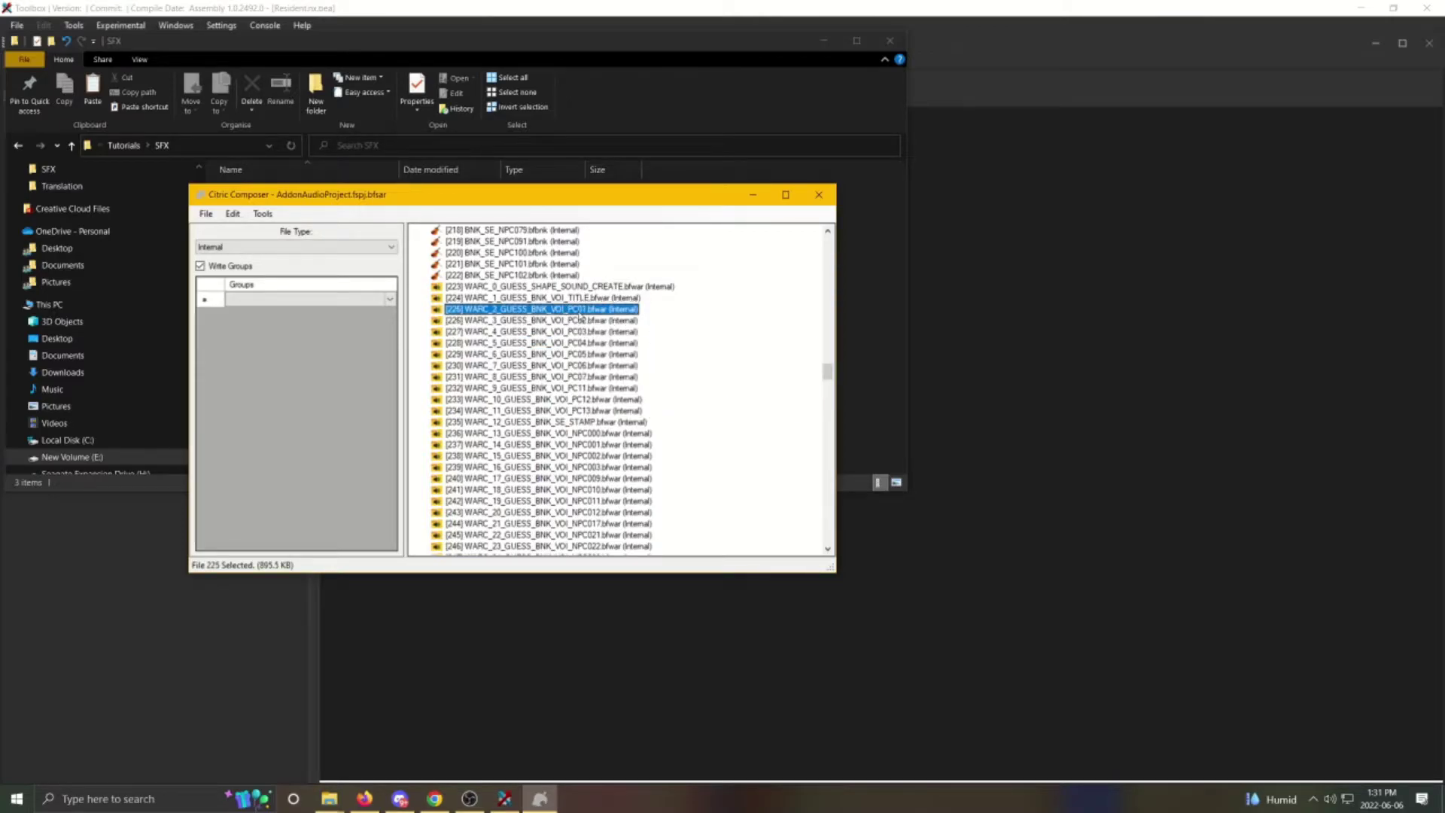
pyautogui.doubleClick(581, 316)
pyautogui.hotkey('alt', 'F4')
pyautogui.doubleClick(542, 316)
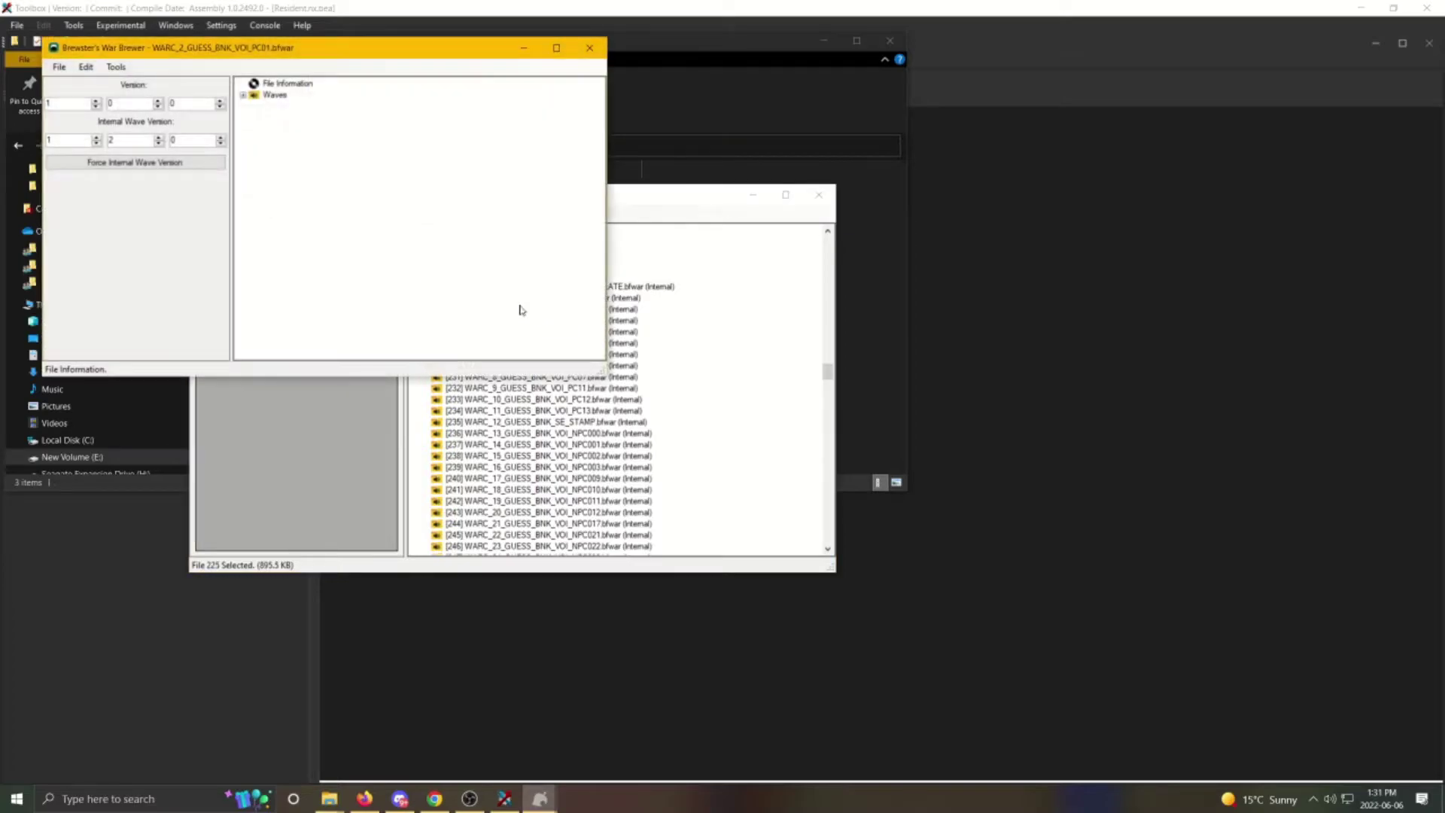
pyautogui.click(589, 45)
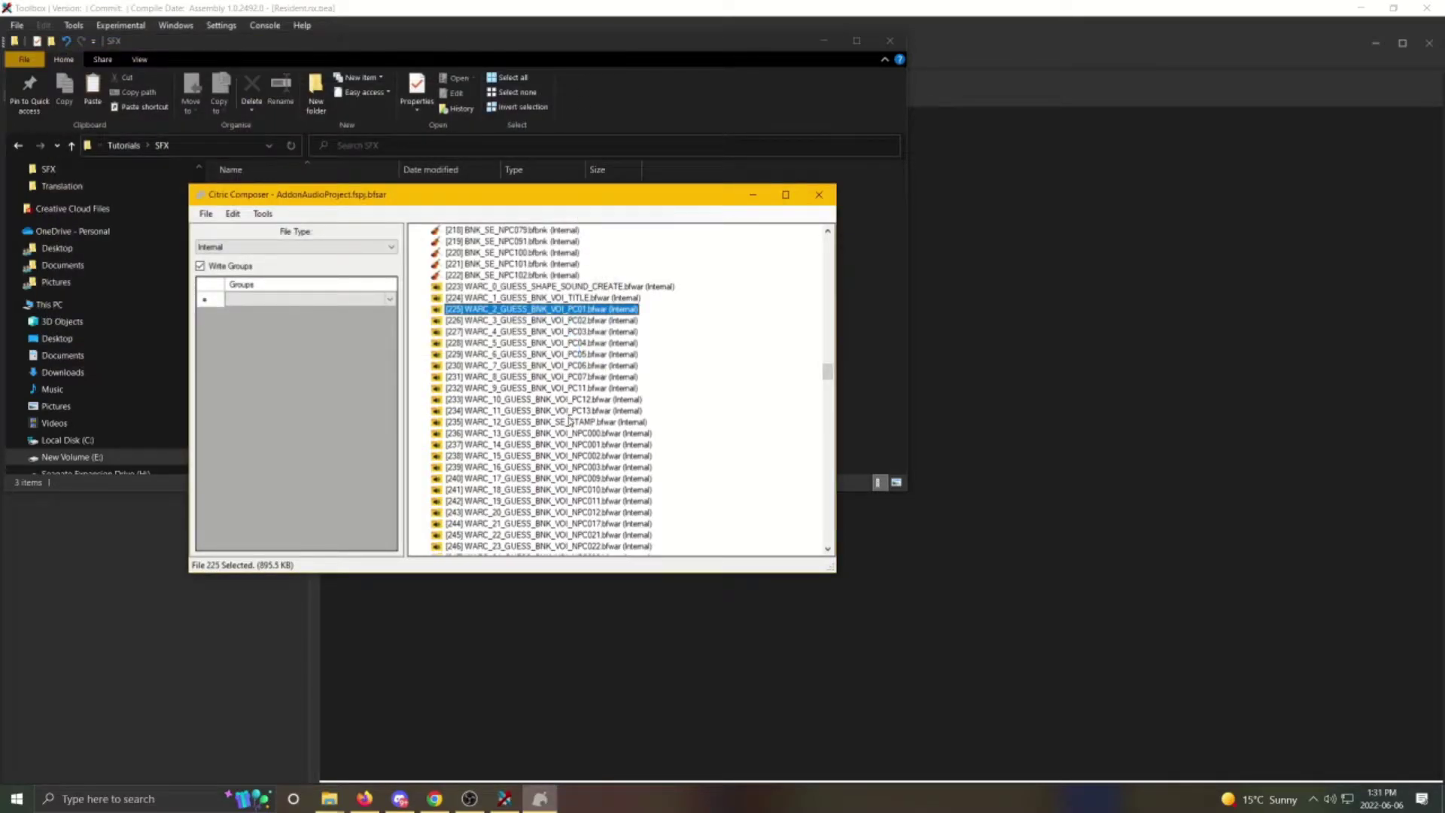
# Scan the wave archives listed after the player characters and reselect the PC01 voice archive.
pyautogui.scroll(-2, 563, 514)
pyautogui.scroll(-4, 564, 514)
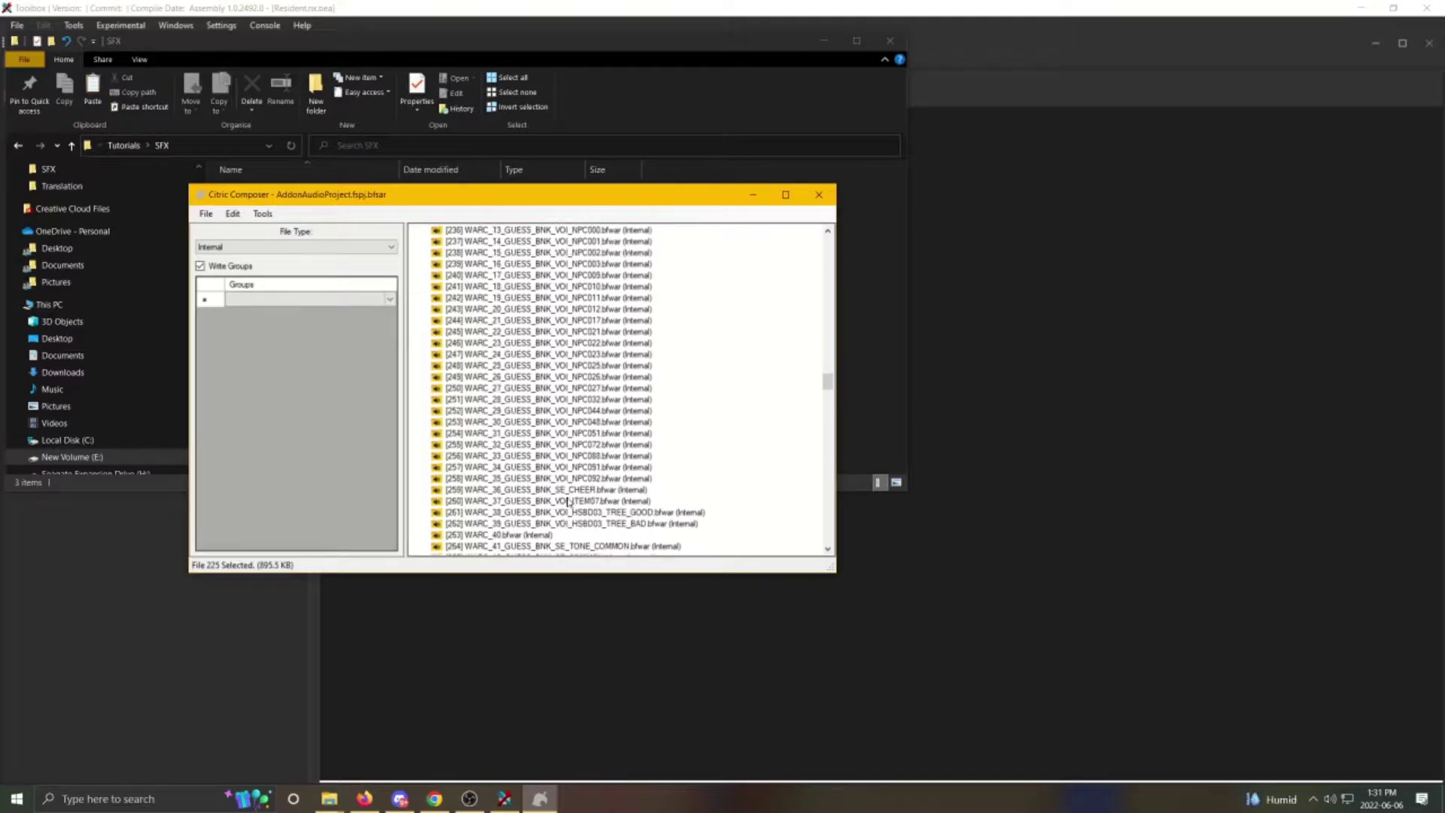
pyautogui.scroll(-5, 574, 497)
pyautogui.scroll(10, 576, 495)
pyautogui.scroll(1, 579, 491)
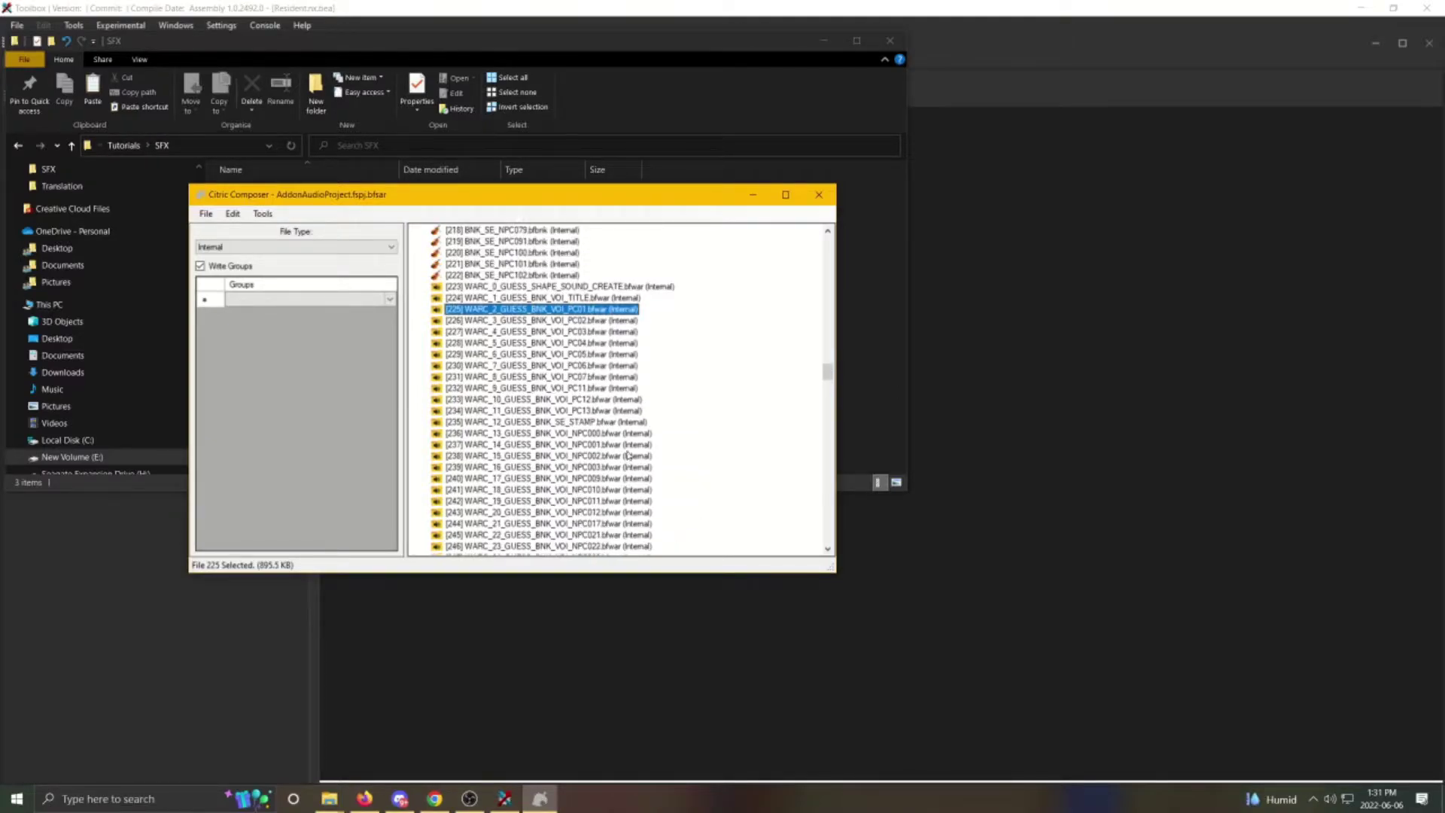
pyautogui.click(563, 317)
pyautogui.click(562, 310)
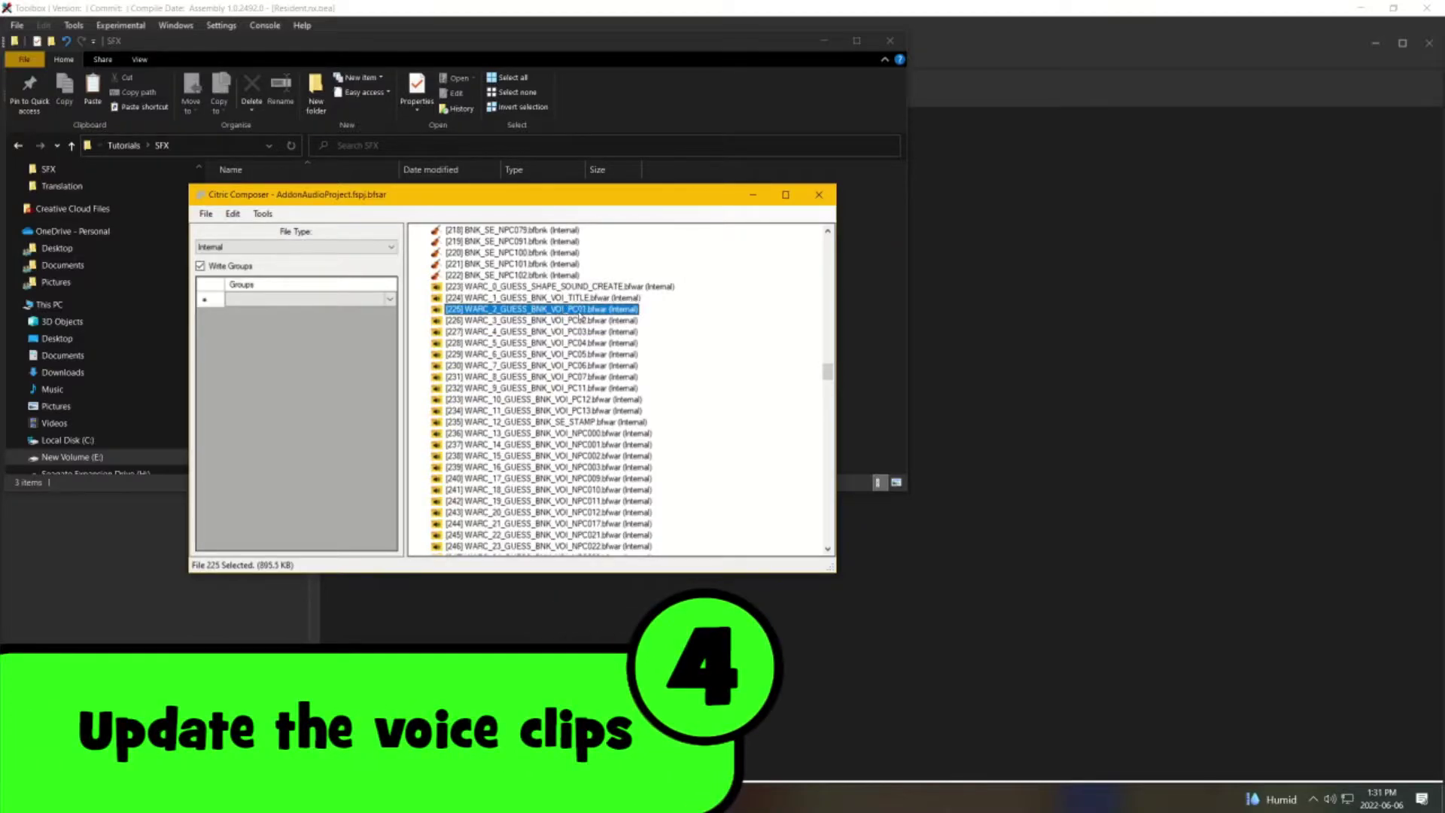
# Open WARC_2_GUESS_BNK_VOI_PC01.bfwar and expand its Waves list.
pyautogui.doubleClick(579, 311)
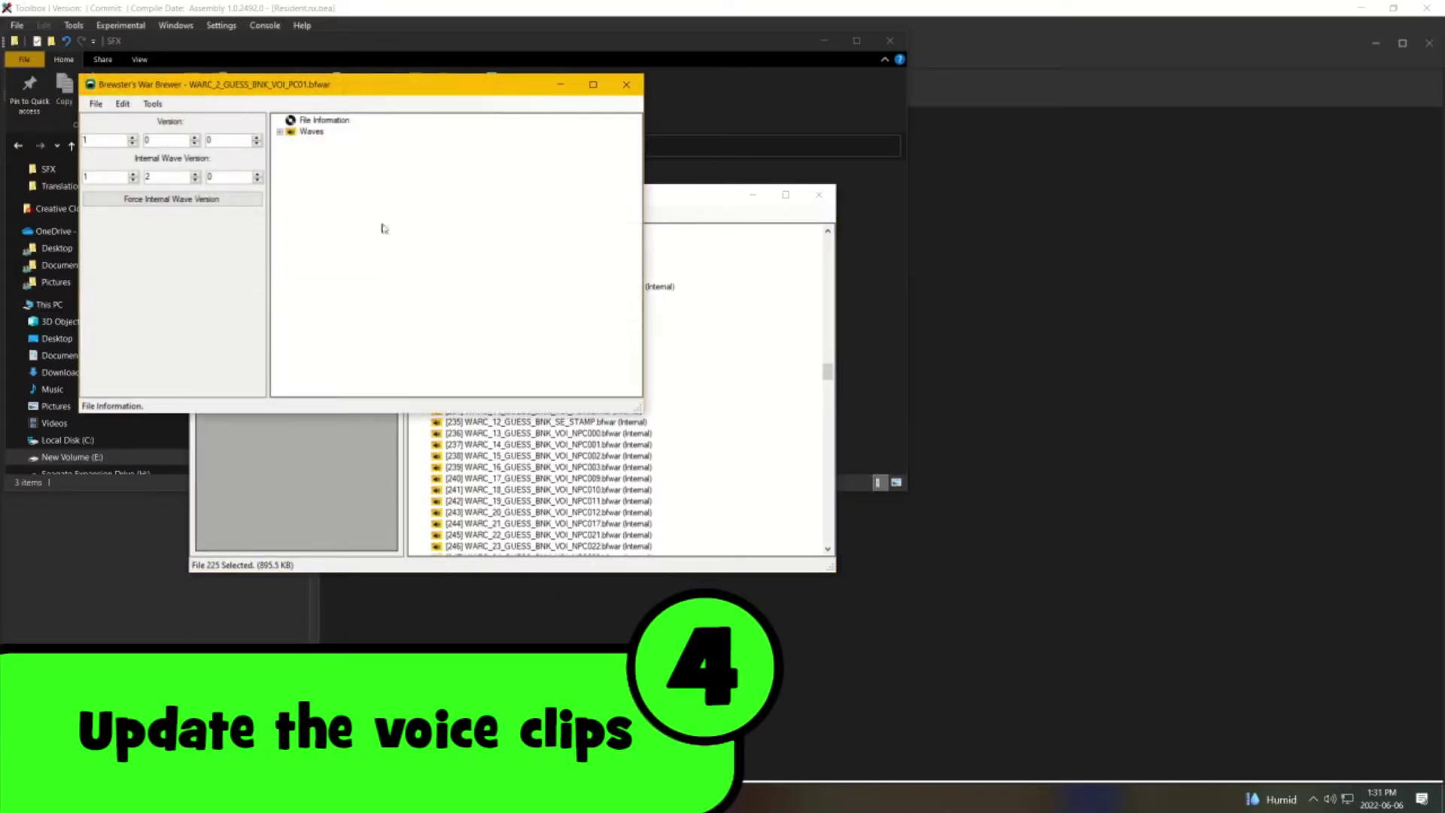
pyautogui.click(279, 134)
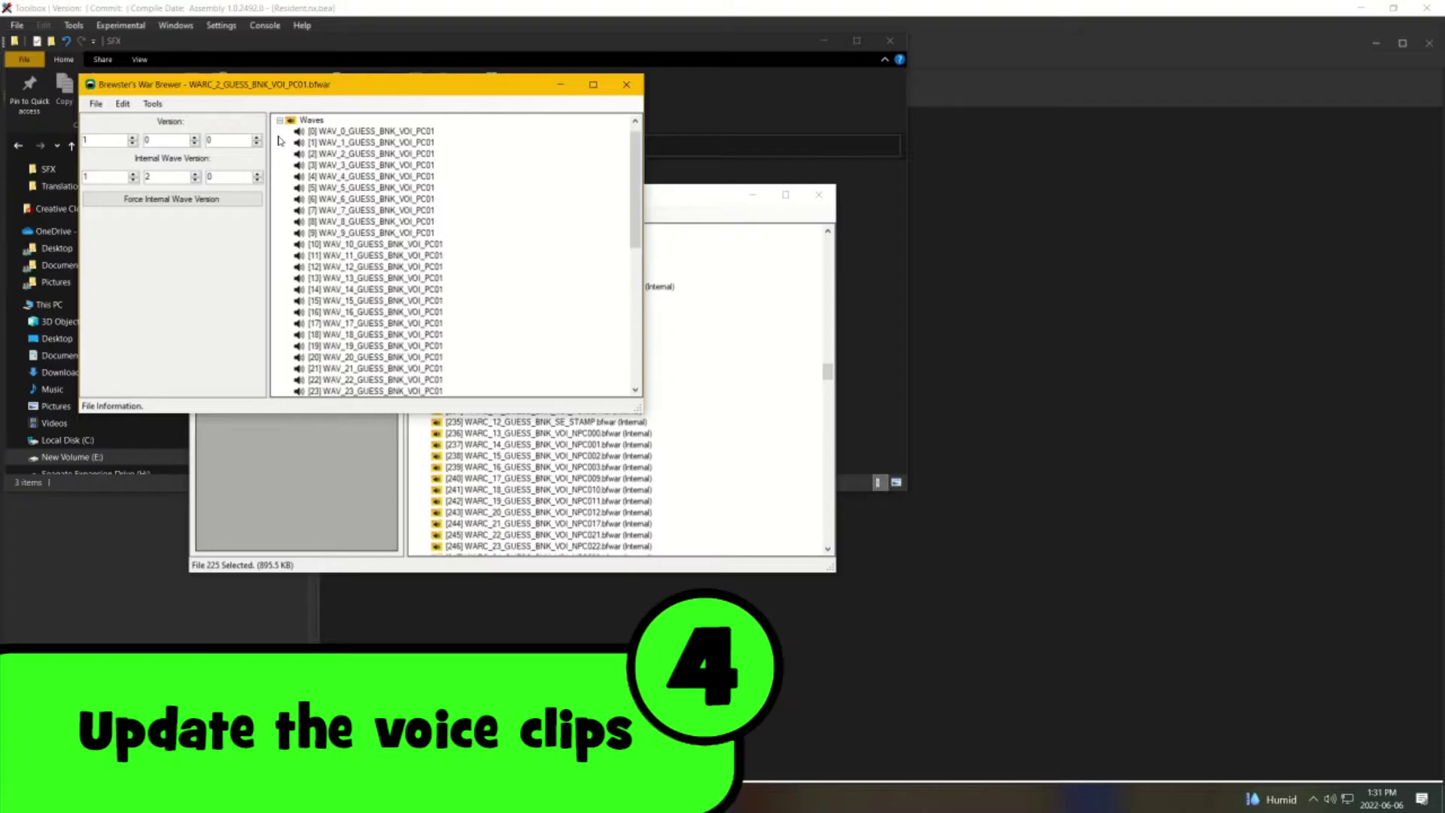
pyautogui.press('Left')
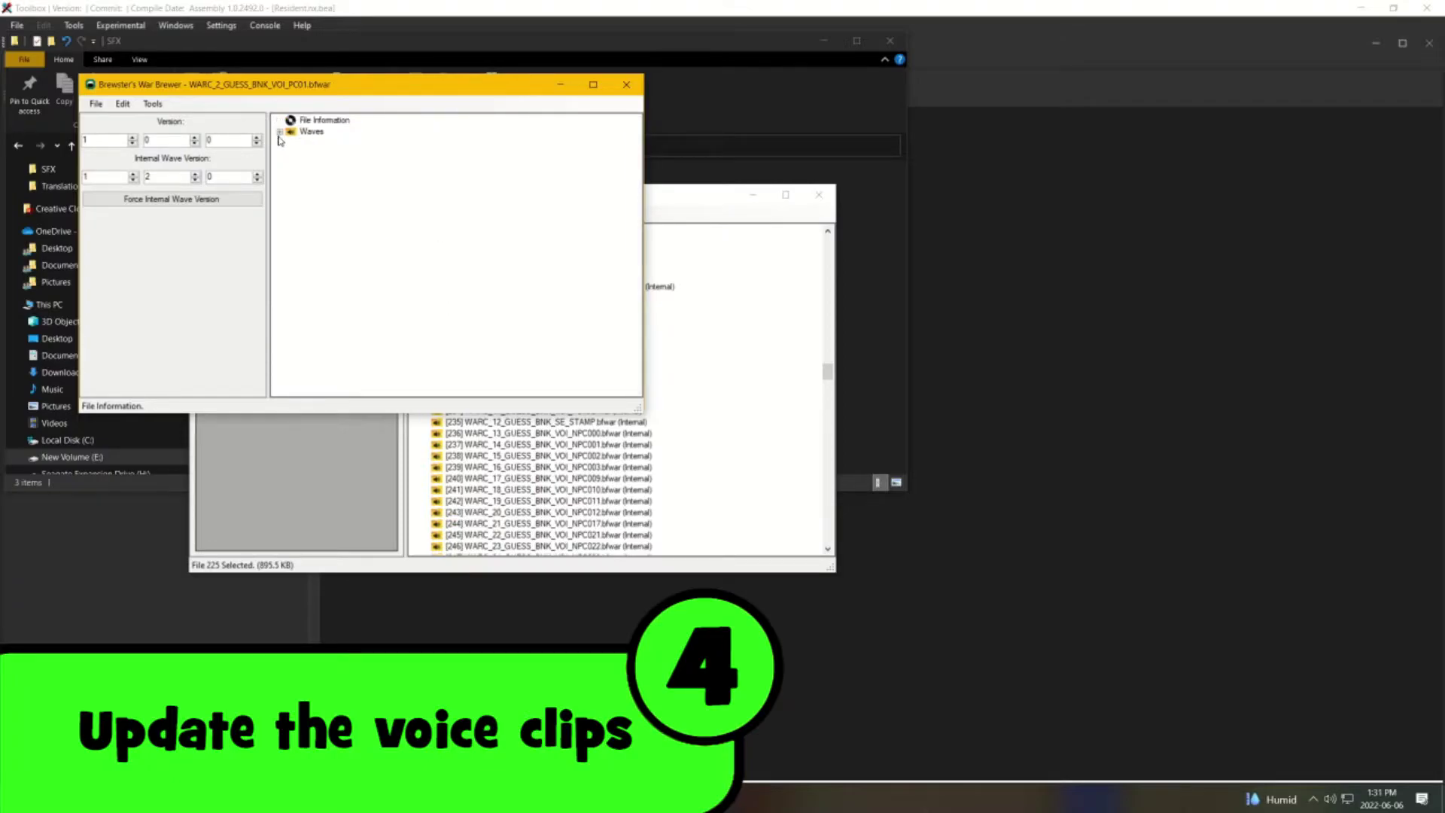
pyautogui.press('Right')
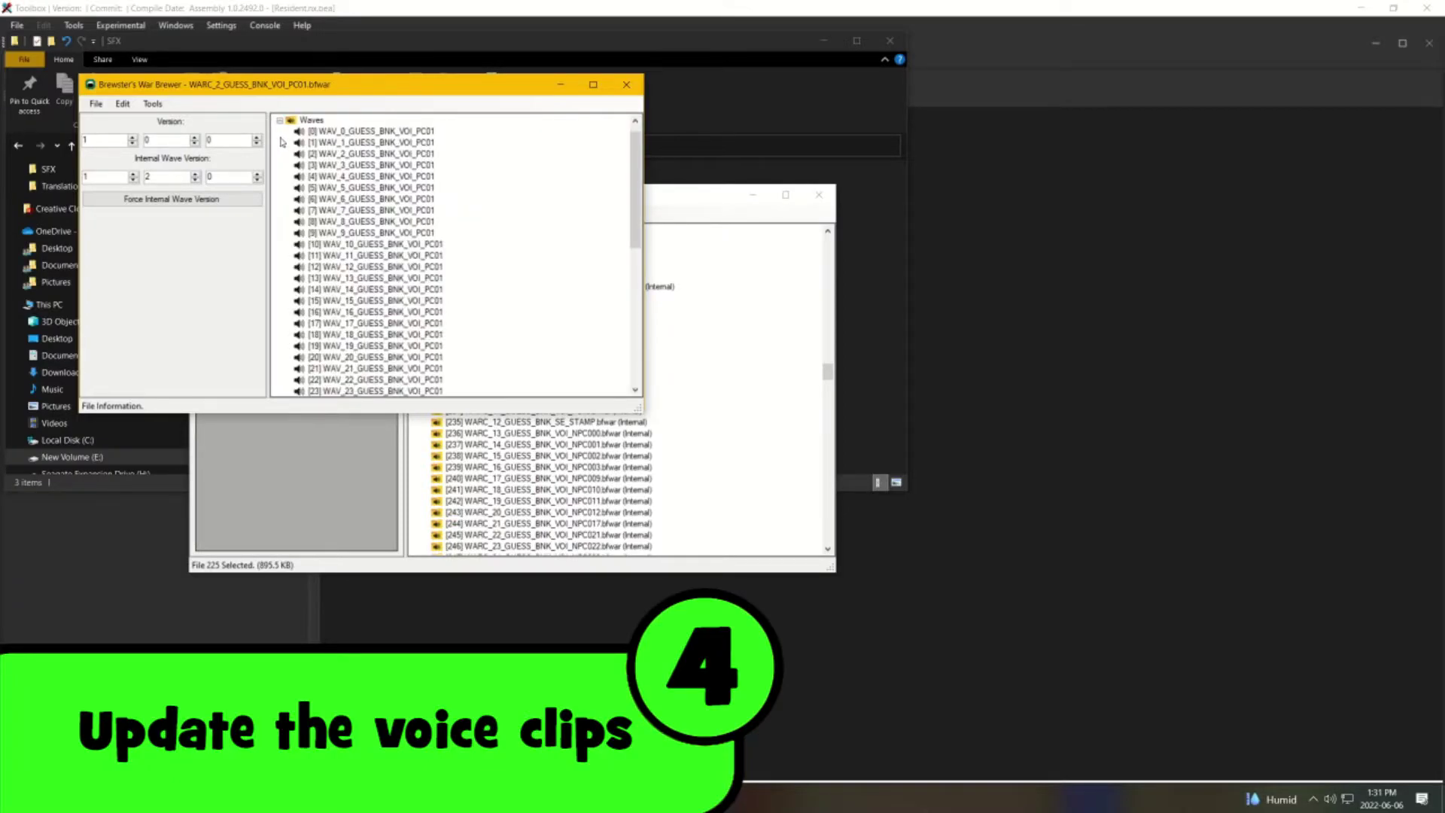
# Preview waves 0, 1 and 2 of the PC01 archive and look through the remaining clips.
pyautogui.click(349, 132)
pyautogui.click(142, 144)
pyautogui.click(329, 143)
pyautogui.click(215, 146)
pyautogui.click(335, 153)
pyautogui.click(247, 146)
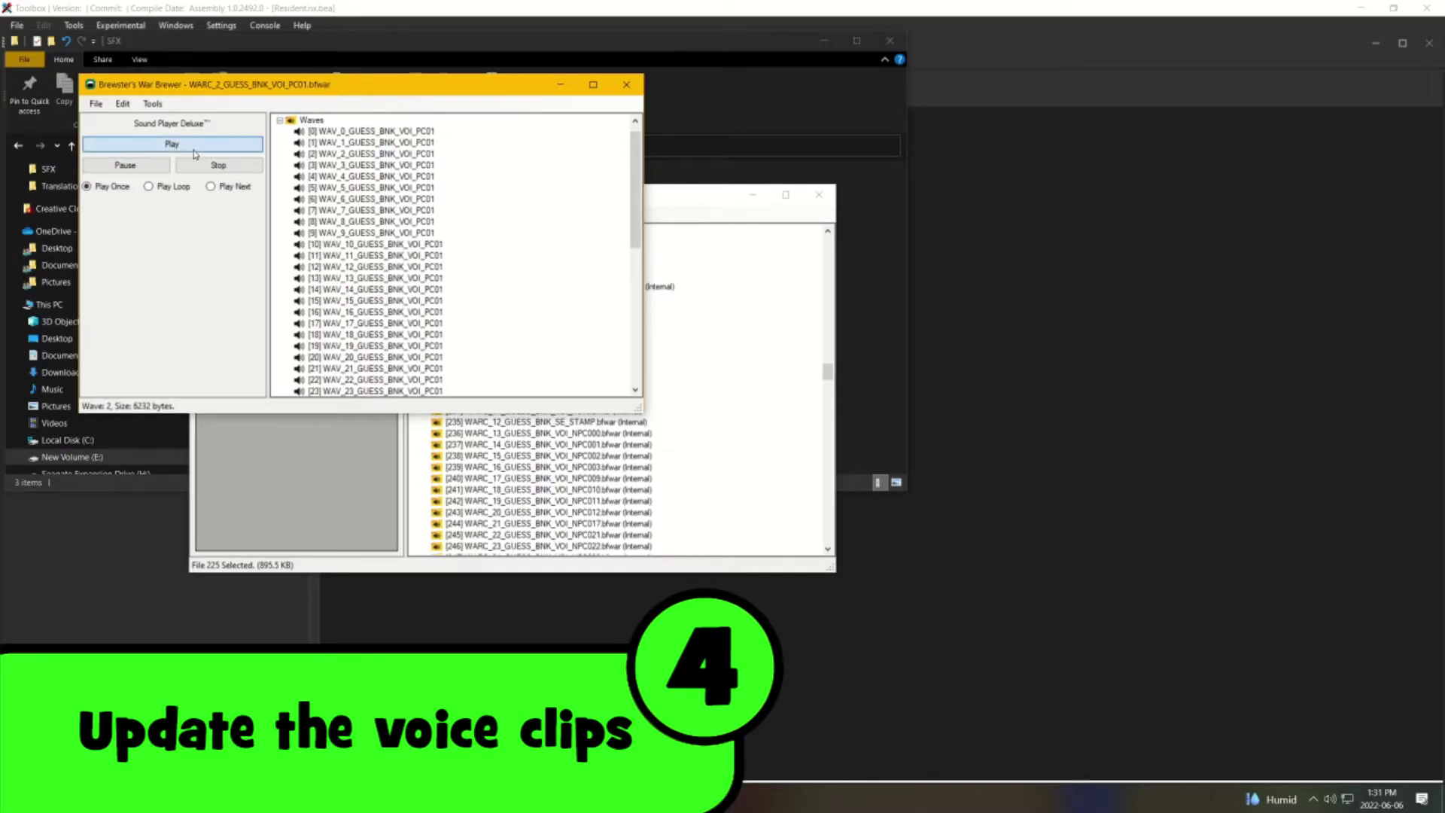
pyautogui.click(331, 164)
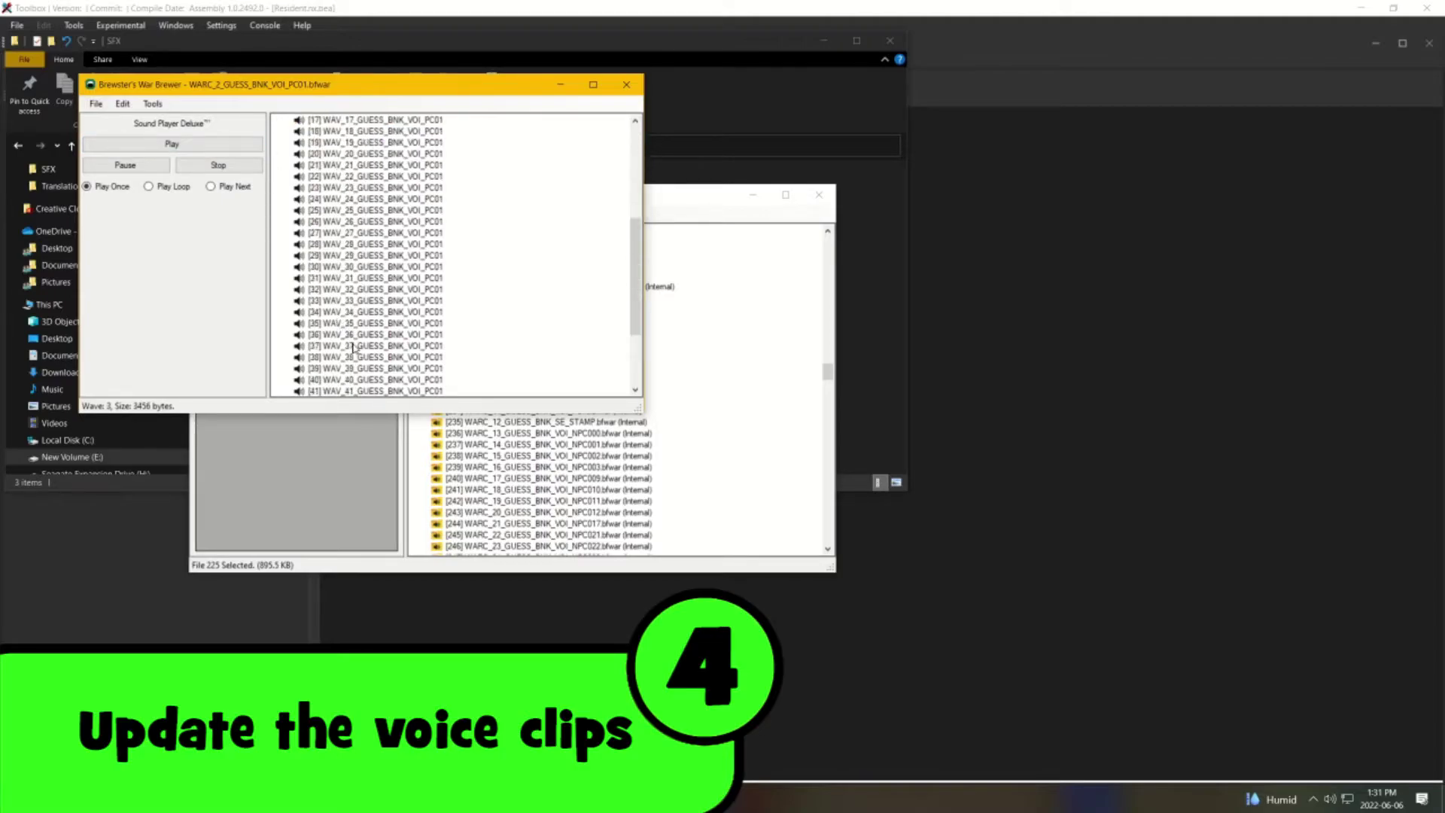
pyautogui.scroll(2, 342, 346)
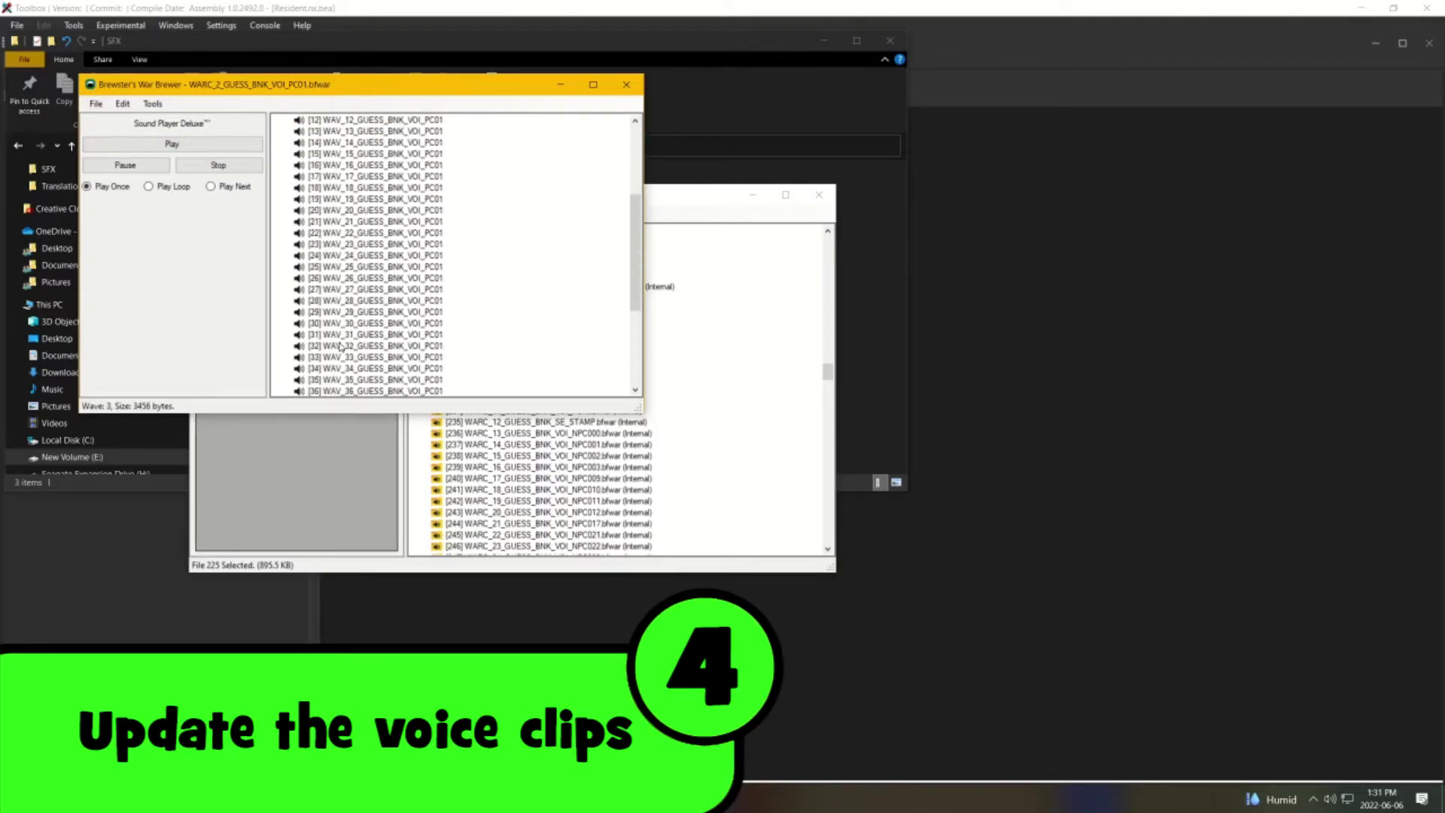
pyautogui.scroll(5, 342, 346)
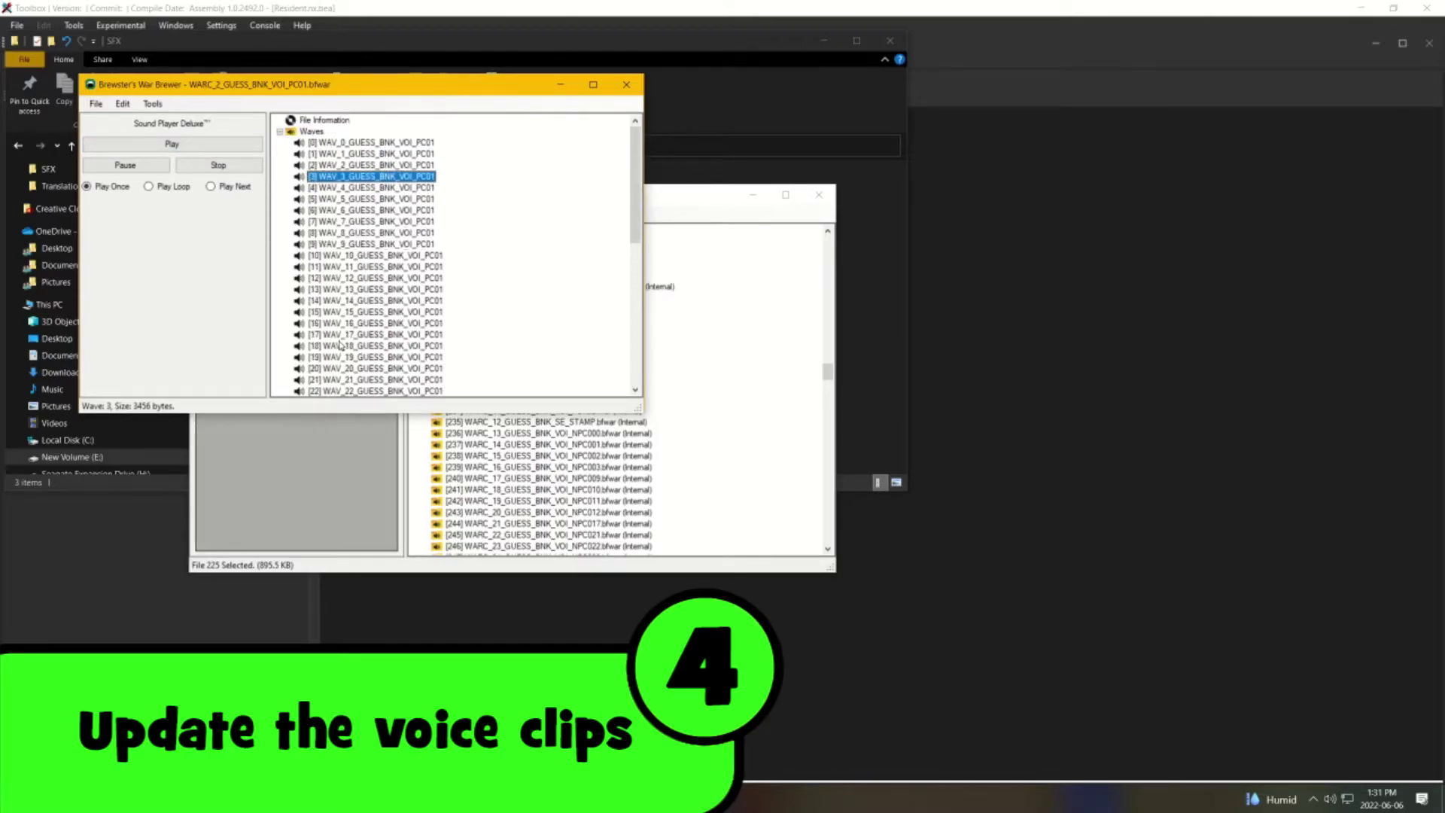
# Replace wave 0 of the PC01 archive with Short01.wav from the custom sound folder inside SFX.
pyautogui.click(350, 143)
pyautogui.rightClick(350, 147)
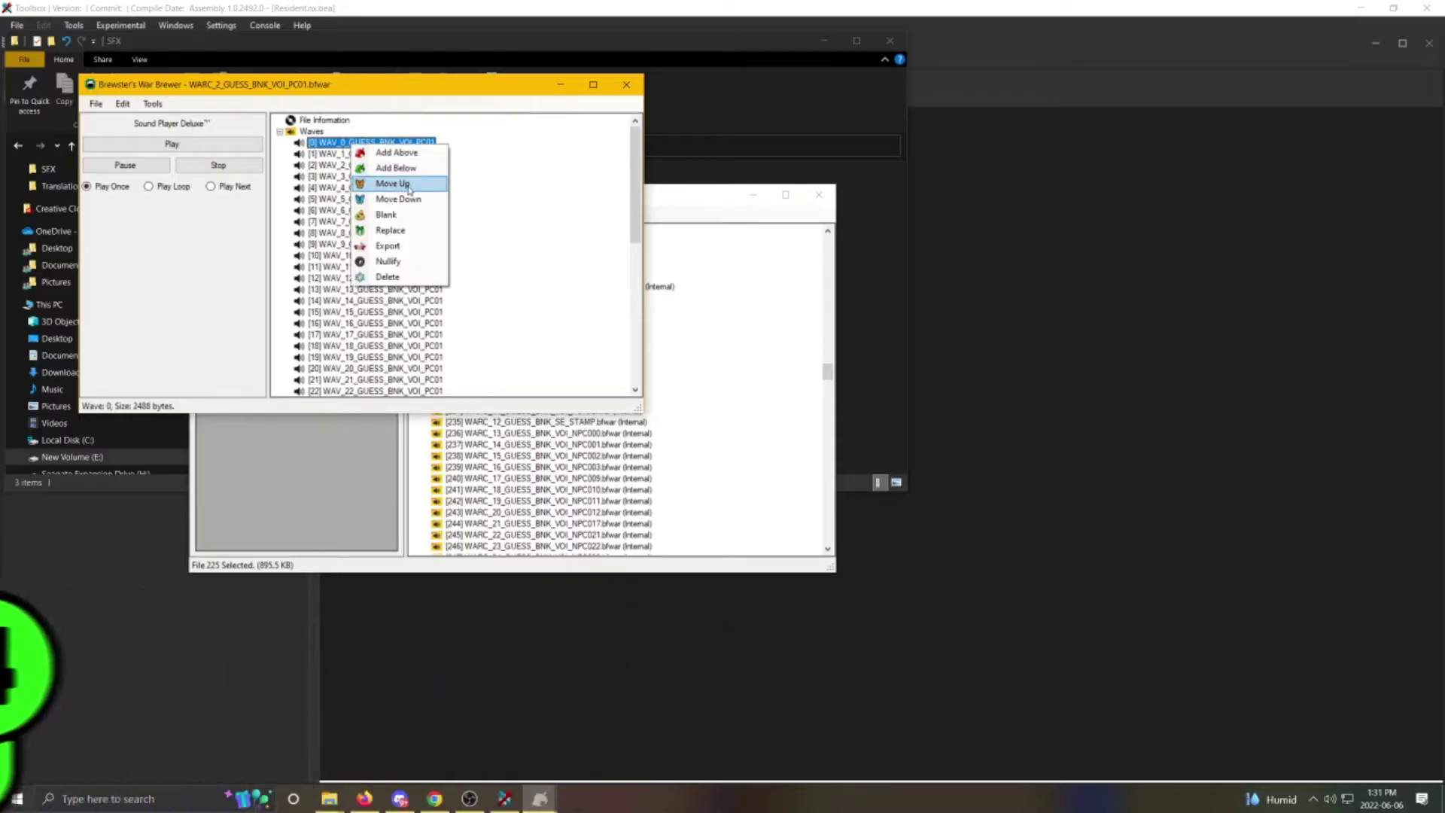
pyautogui.click(392, 232)
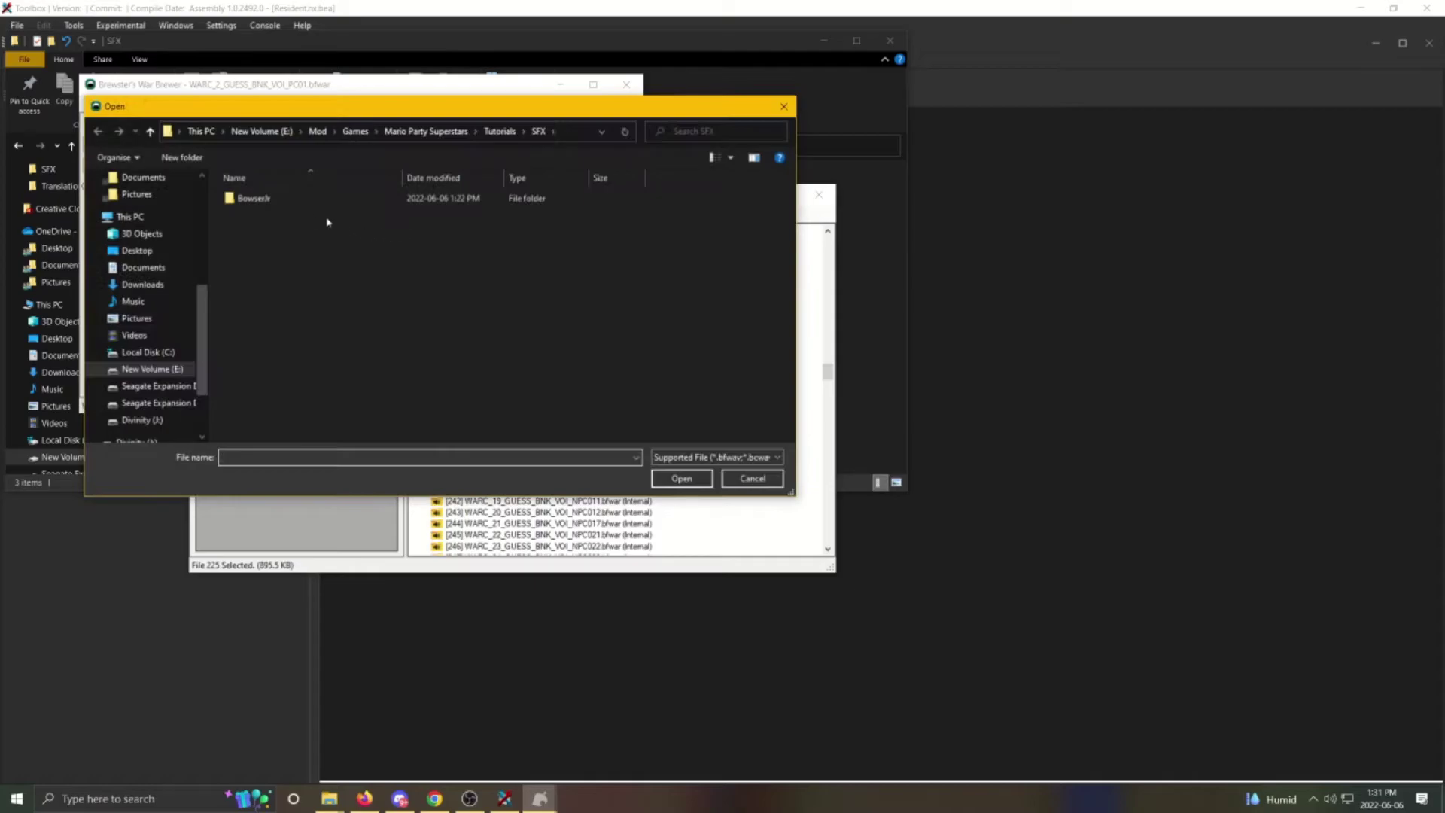
pyautogui.doubleClick(272, 201)
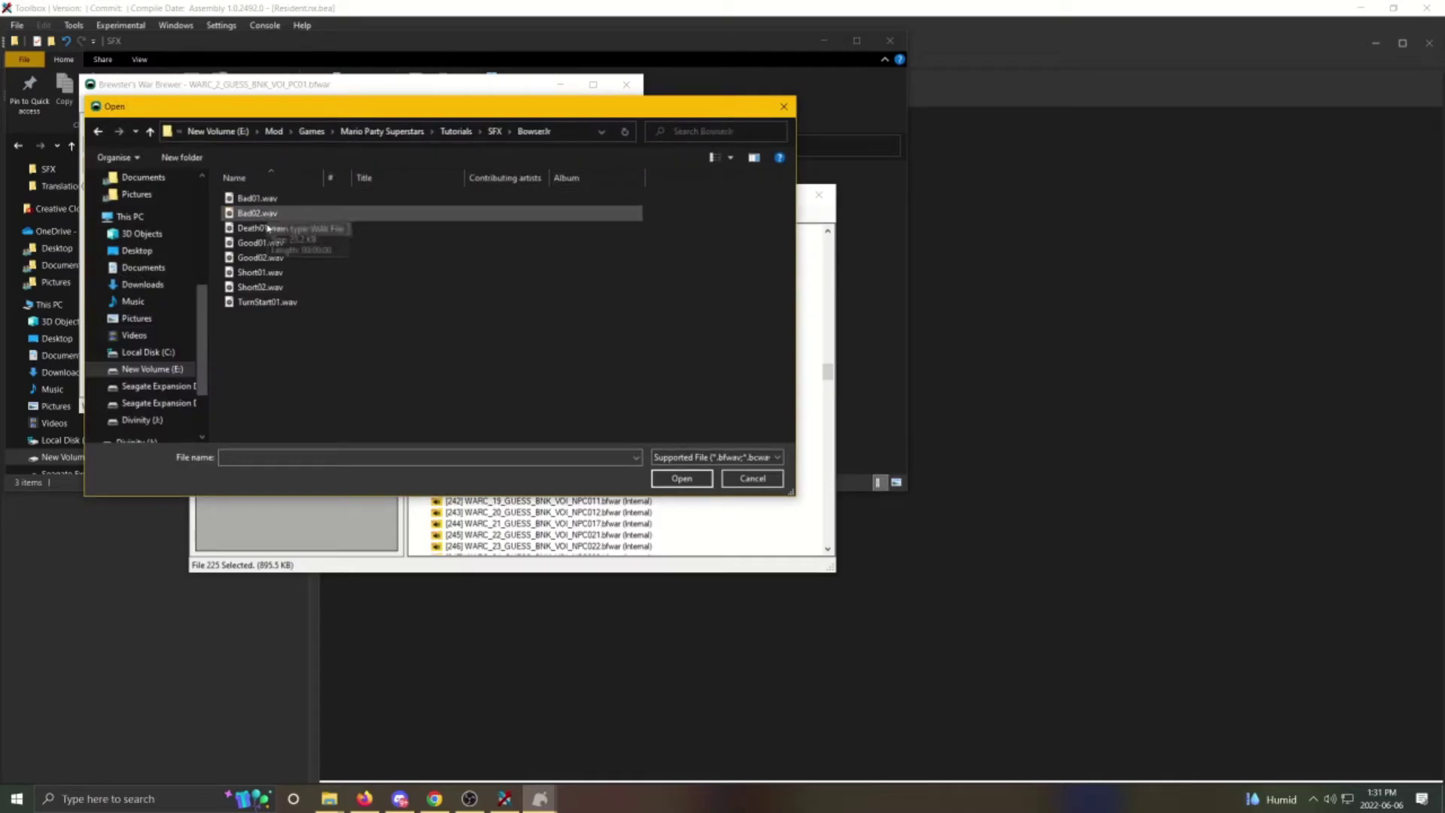
pyautogui.click(269, 272)
pyautogui.doubleClick(269, 272)
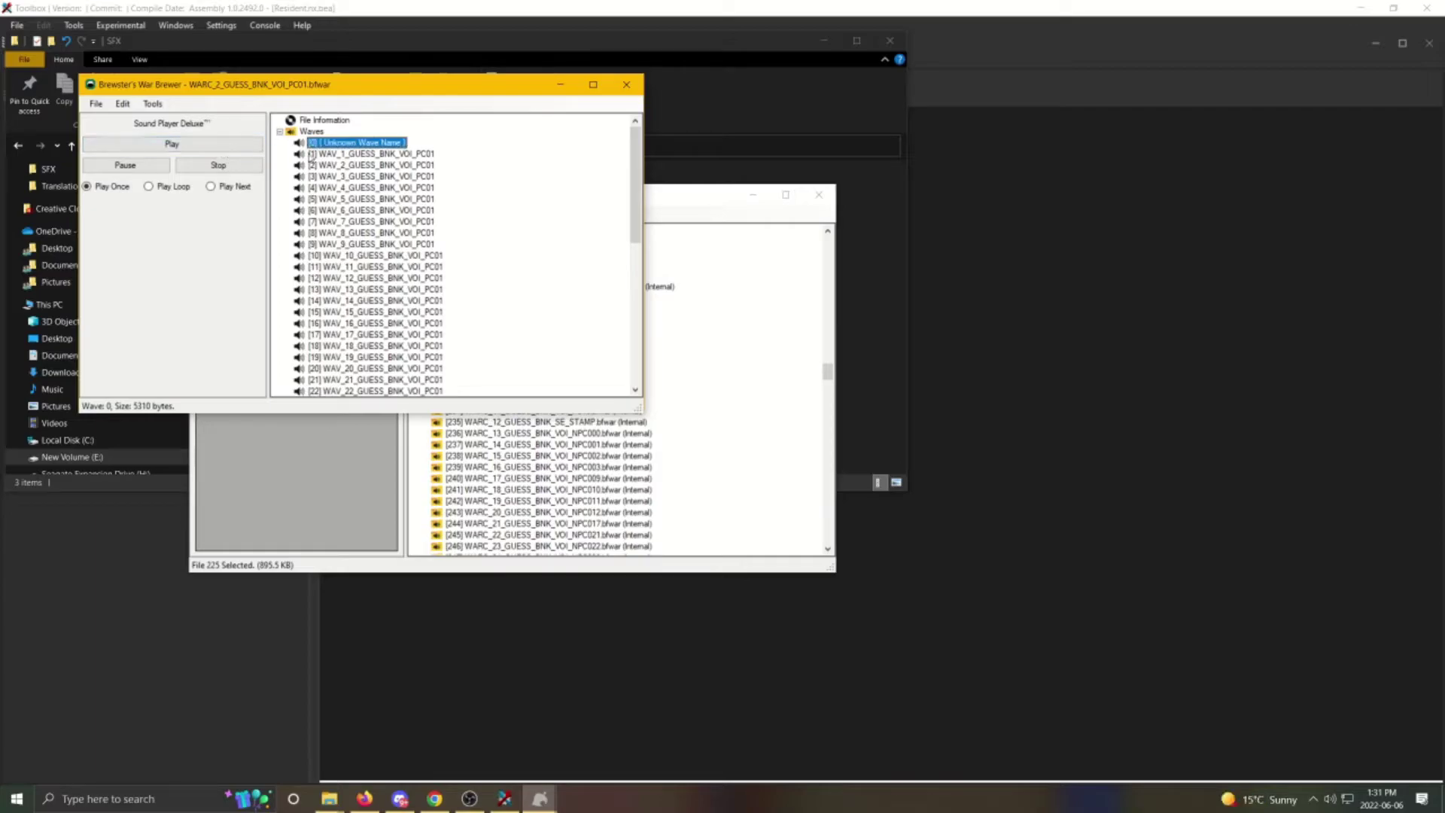
# Replace wave 1 of the PC01 archive with Short02.wav.
pyautogui.click(324, 154)
pyautogui.rightClick(324, 154)
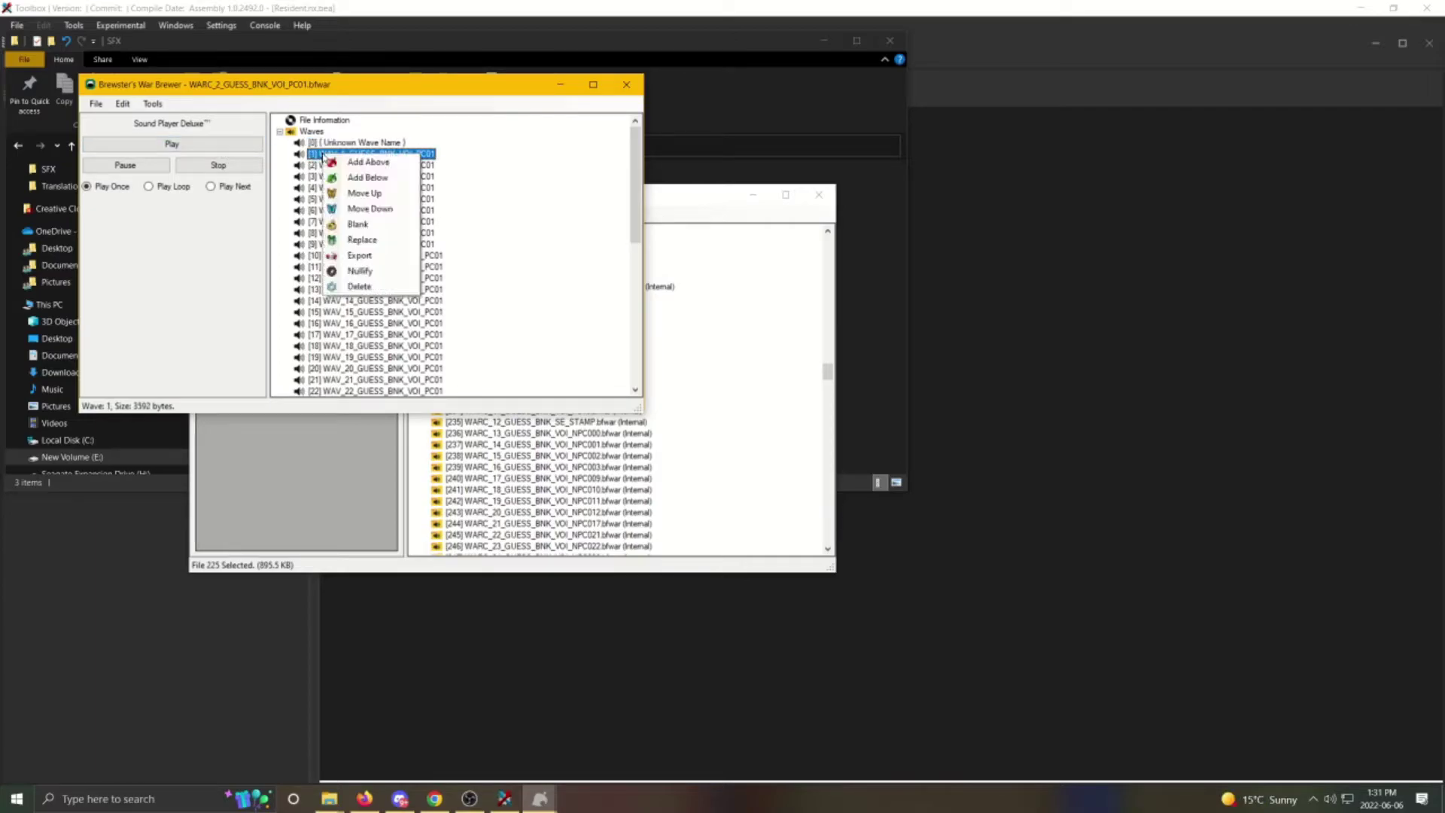
pyautogui.click(362, 239)
pyautogui.doubleClick(271, 289)
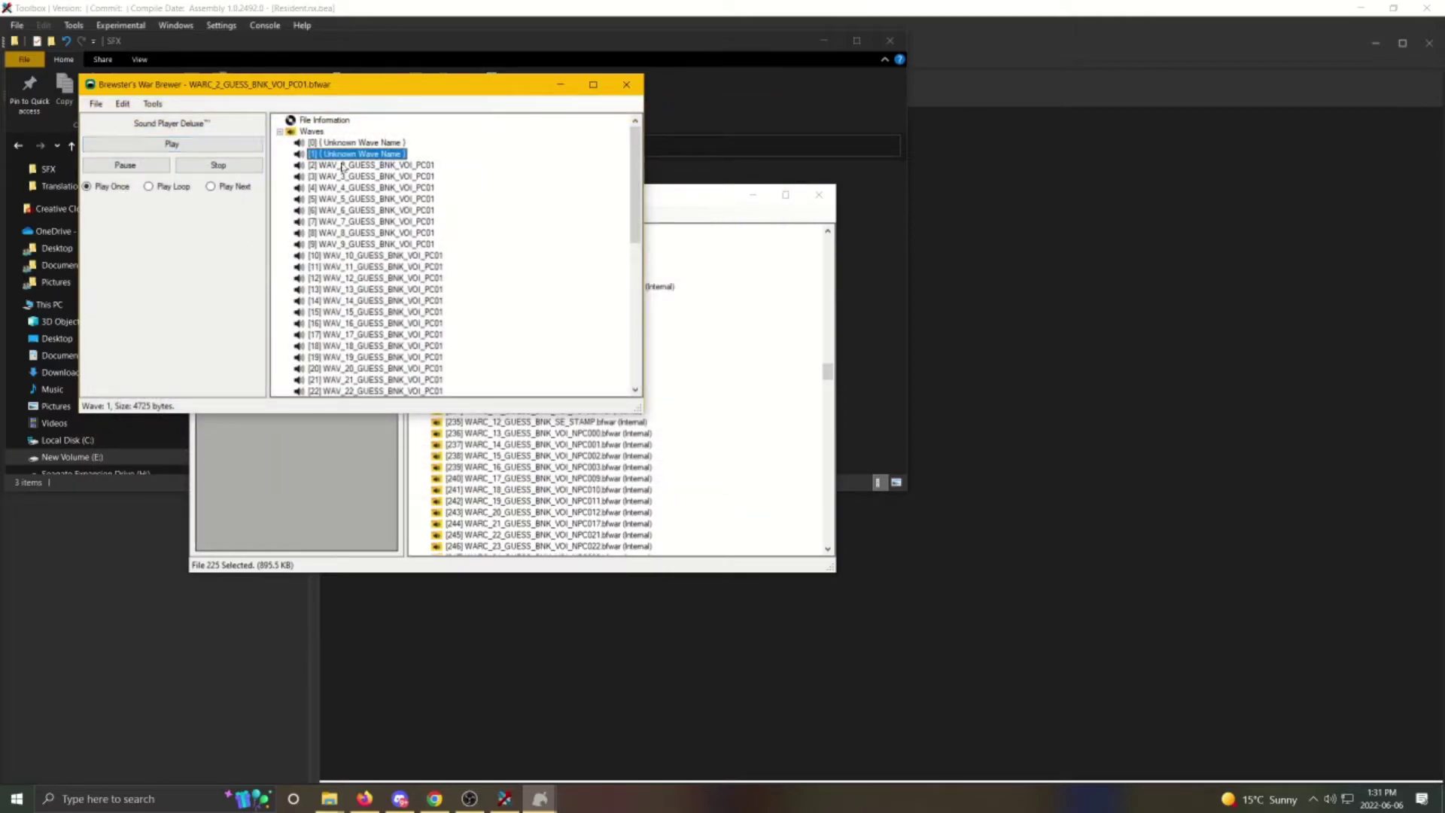
# Replace waves 11 and 12 with custom clips, using Bad02.wav for wave 12, and play both back.
pyautogui.click(338, 266)
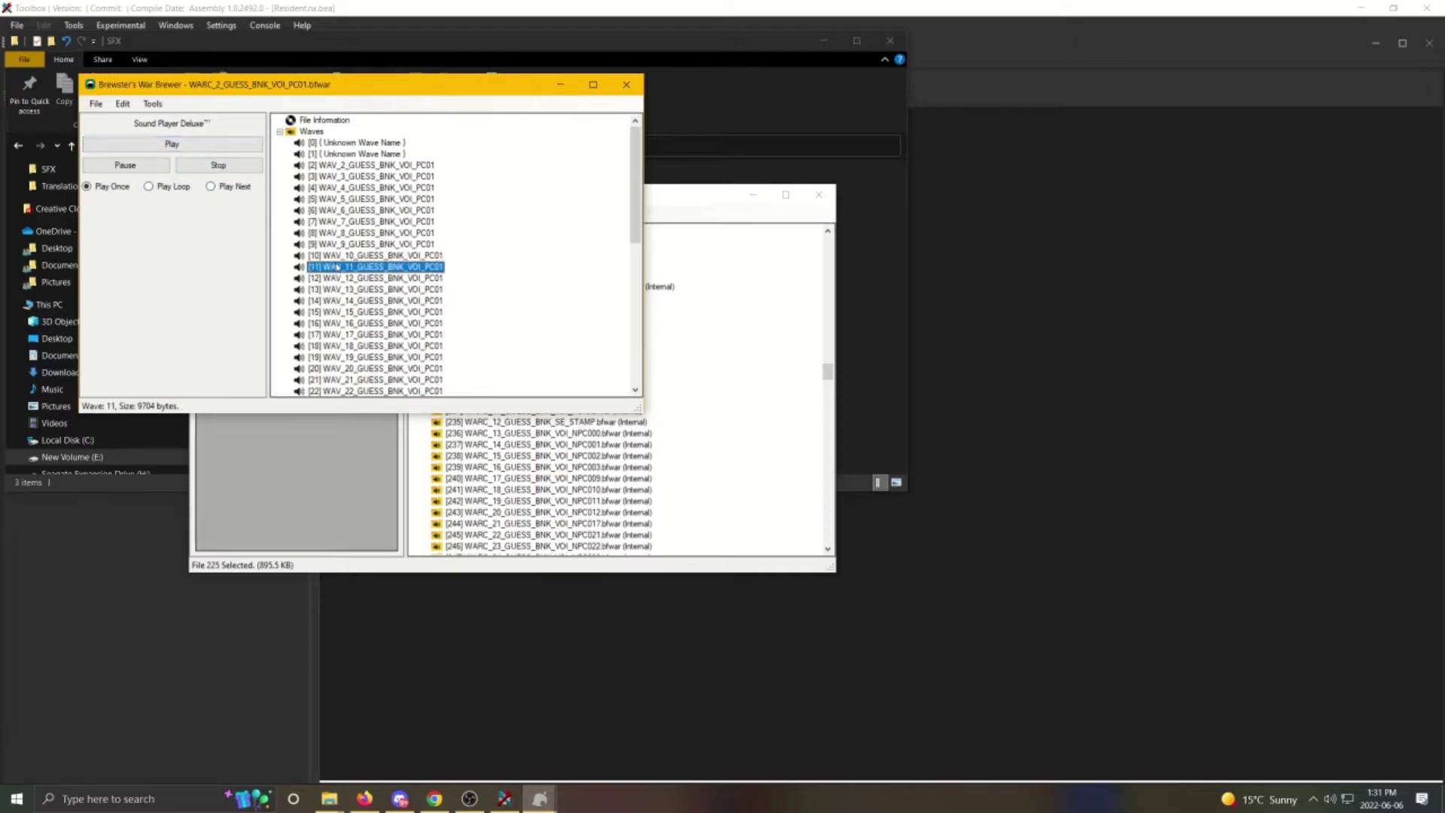
pyautogui.click(338, 278)
pyautogui.click(172, 144)
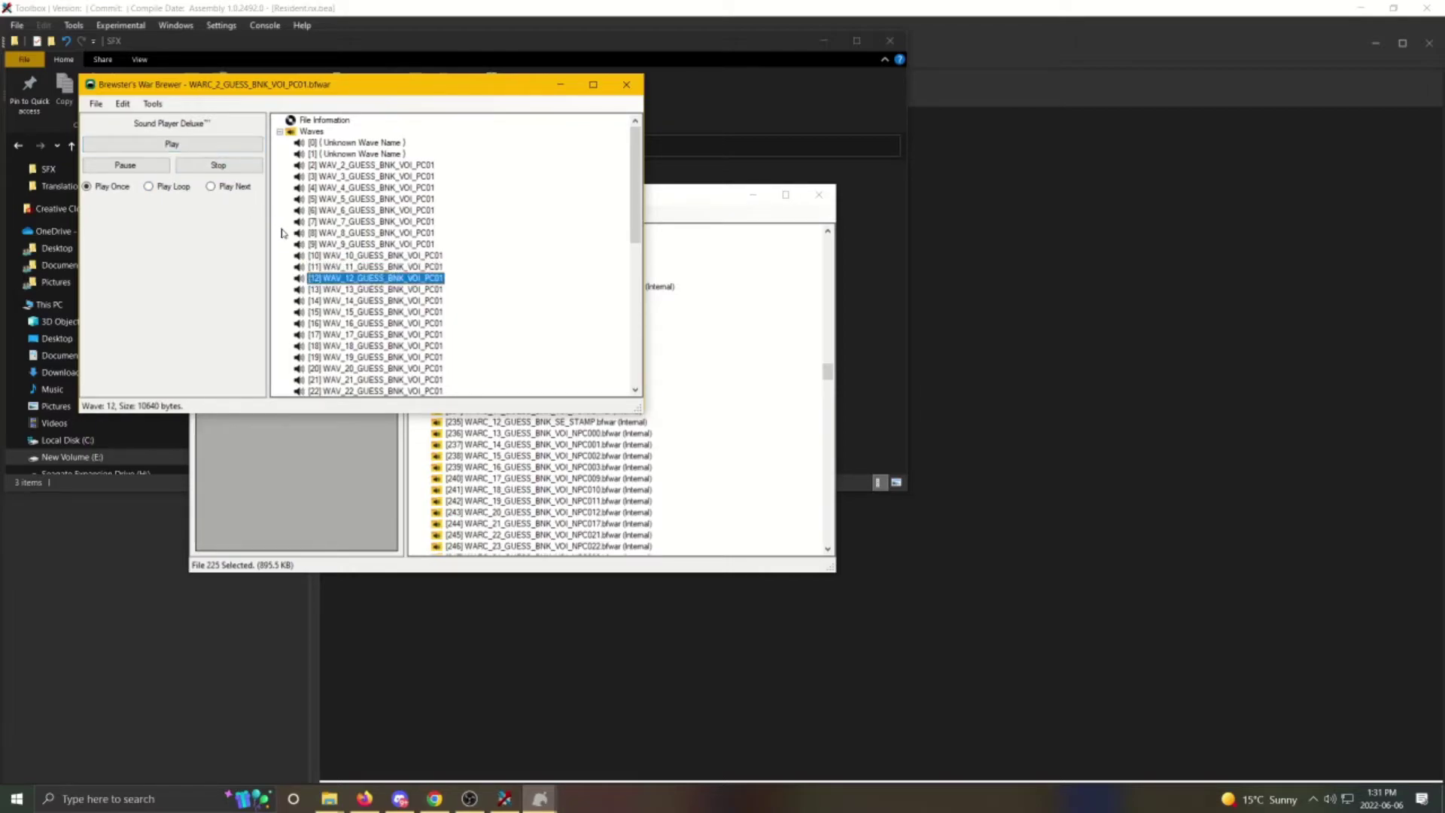
pyautogui.rightClick(355, 279)
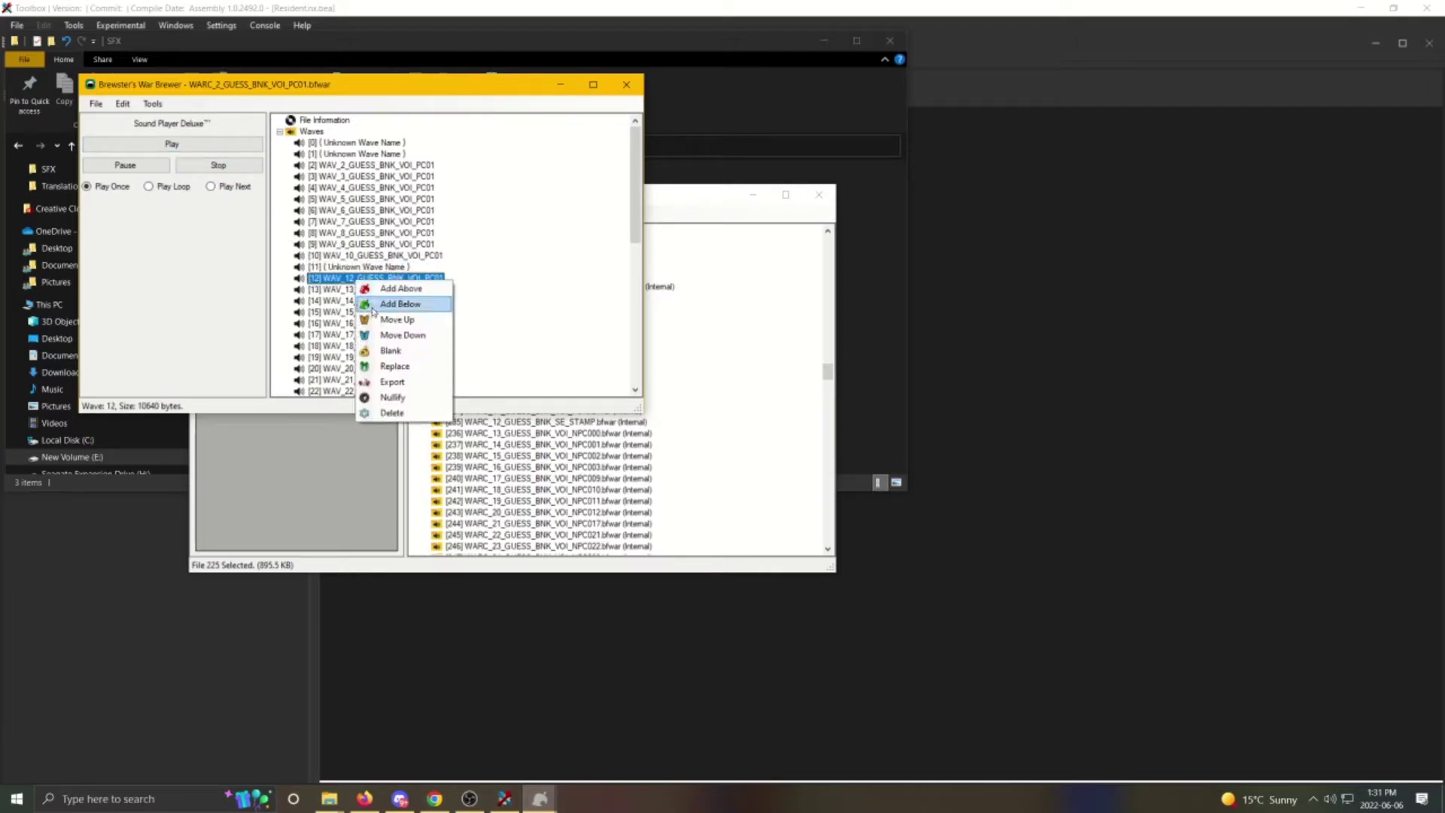
pyautogui.click(388, 366)
pyautogui.doubleClick(355, 213)
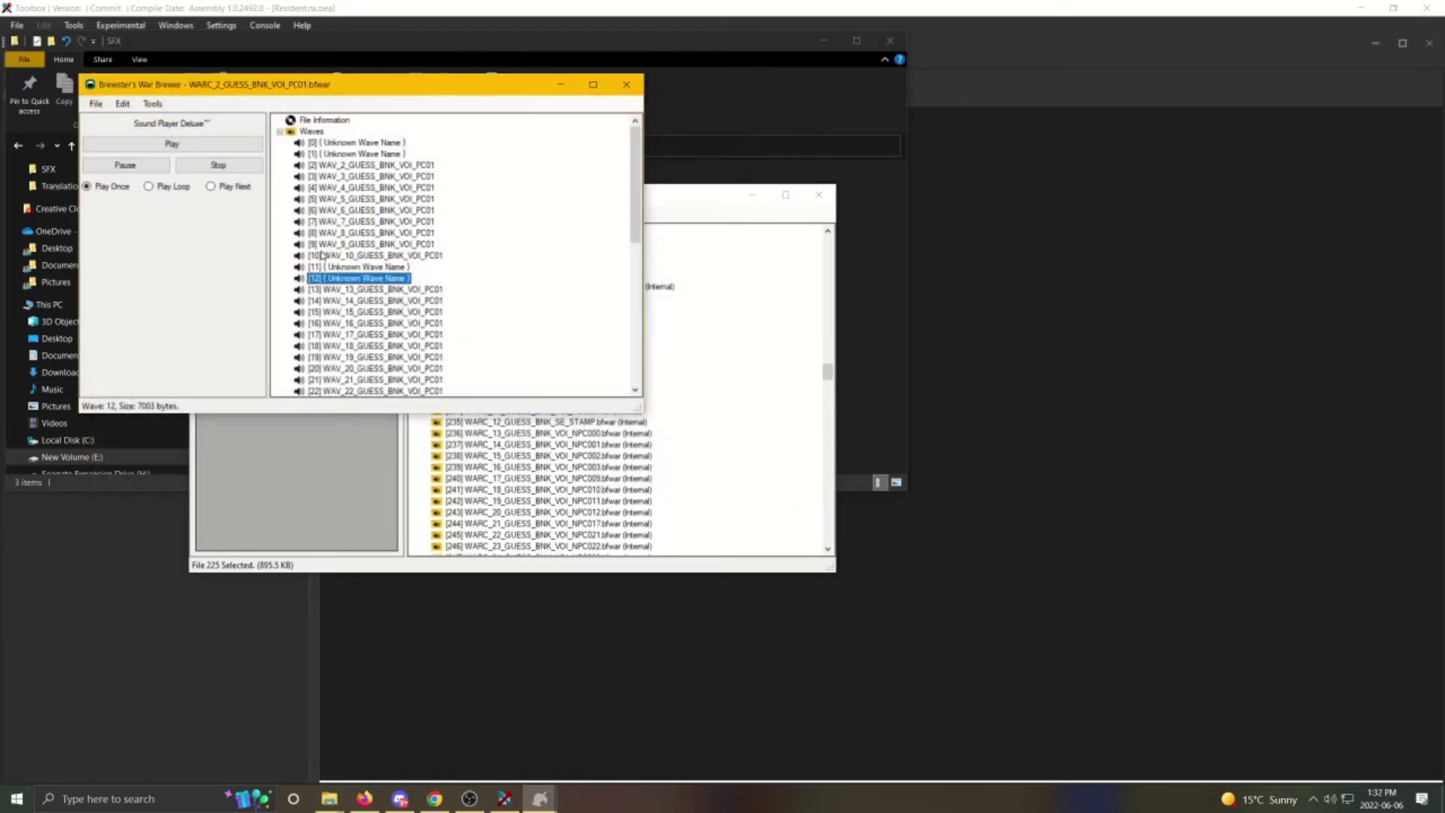
pyautogui.doubleClick(331, 267)
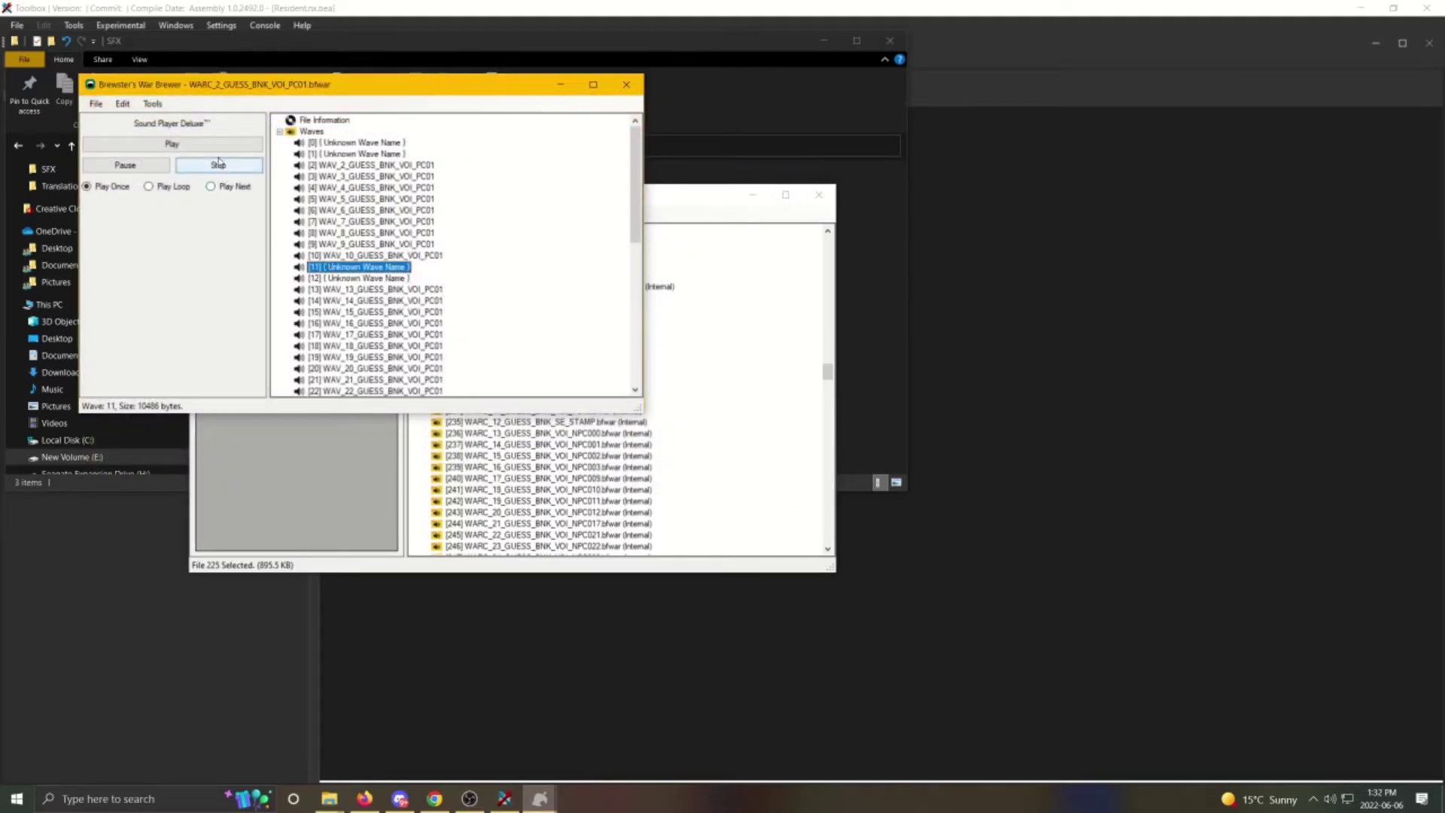
pyautogui.doubleClick(338, 280)
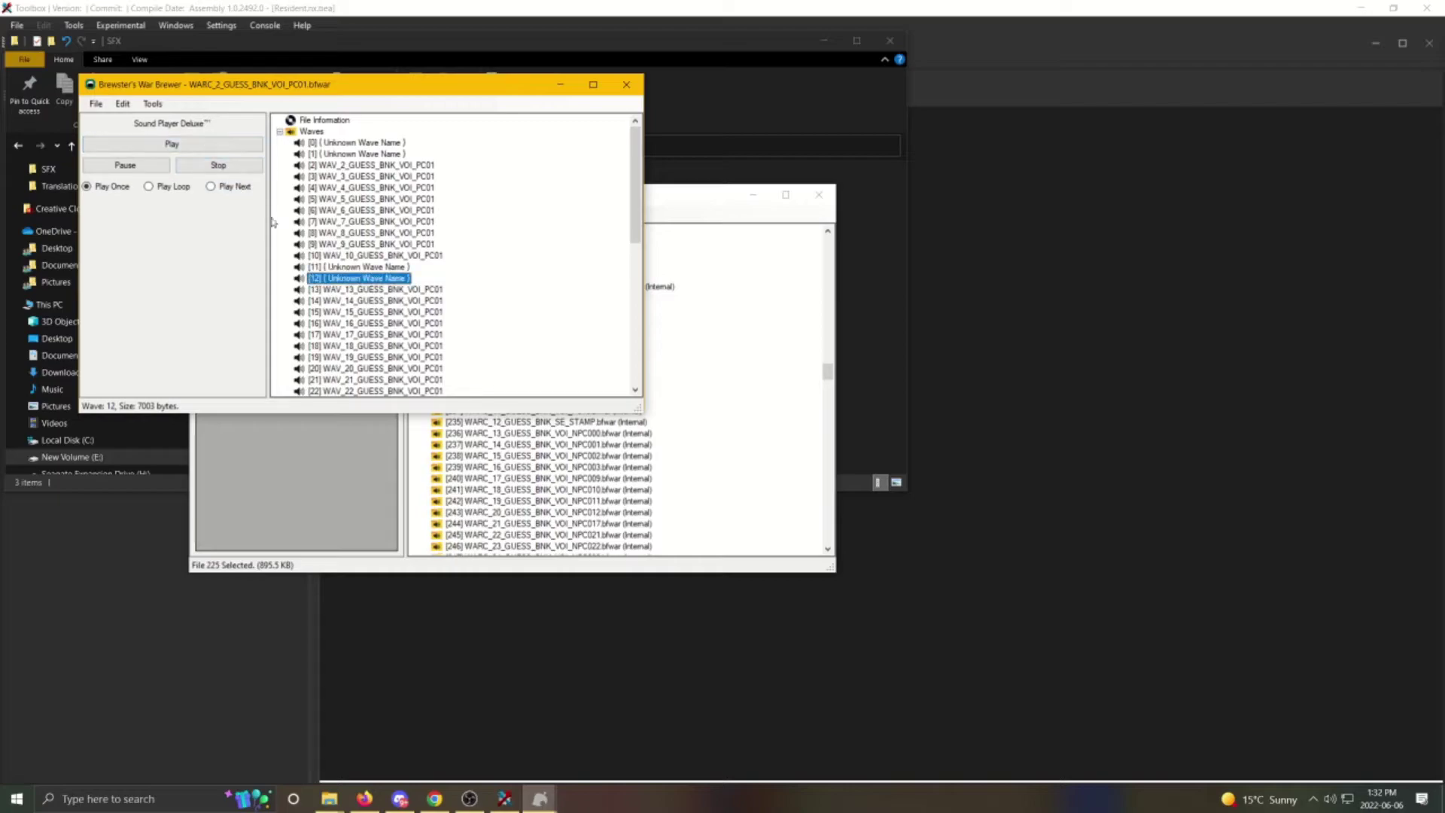
# Replace waves 14, 15 and 22 with custom clips, previewing wave 22 before swapping in Death01.wav for it.
pyautogui.doubleClick(328, 303)
pyautogui.scroll(-2, 328, 302)
pyautogui.click(354, 323)
pyautogui.click(201, 146)
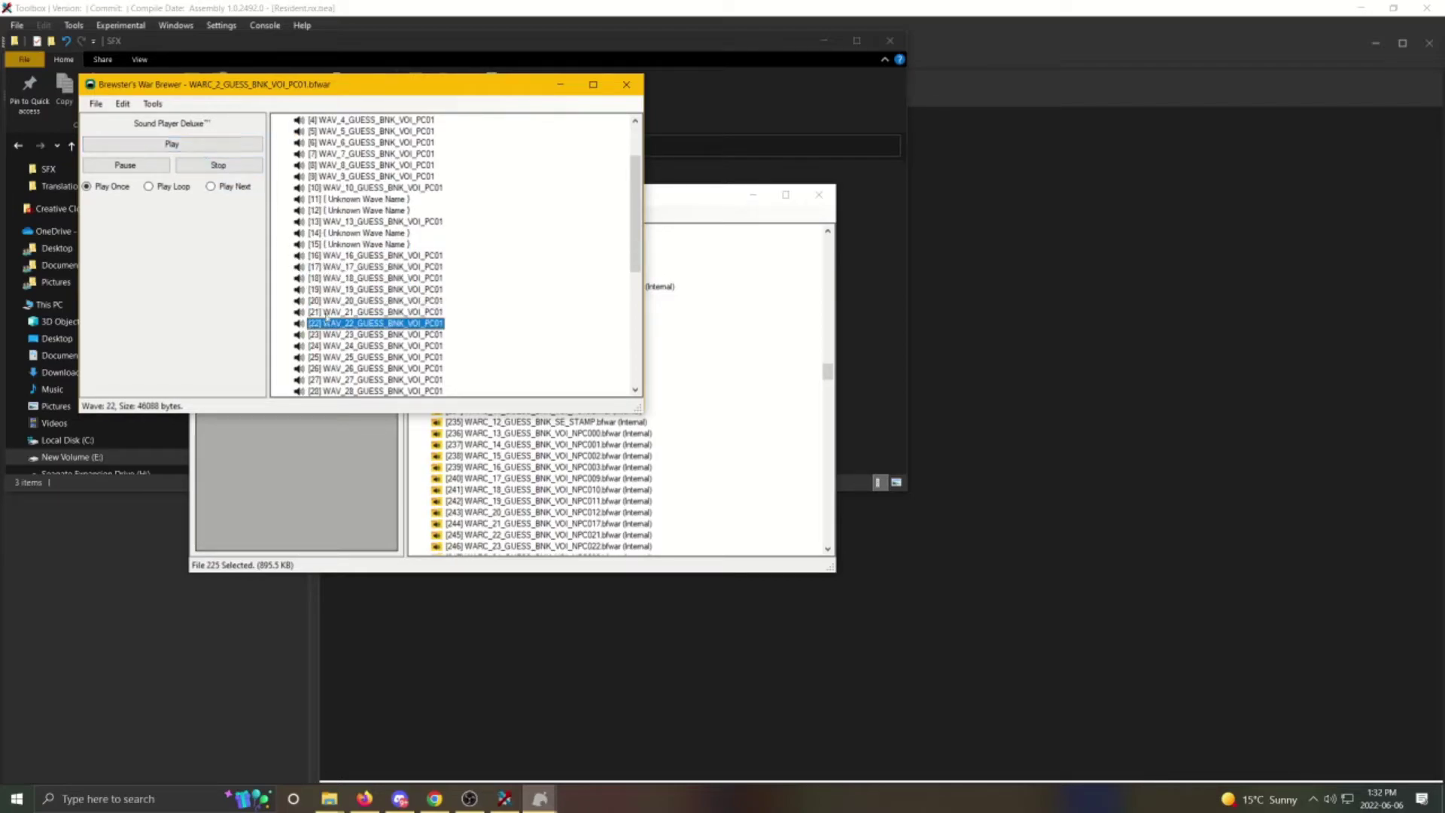
pyautogui.rightClick(331, 324)
pyautogui.click(364, 407)
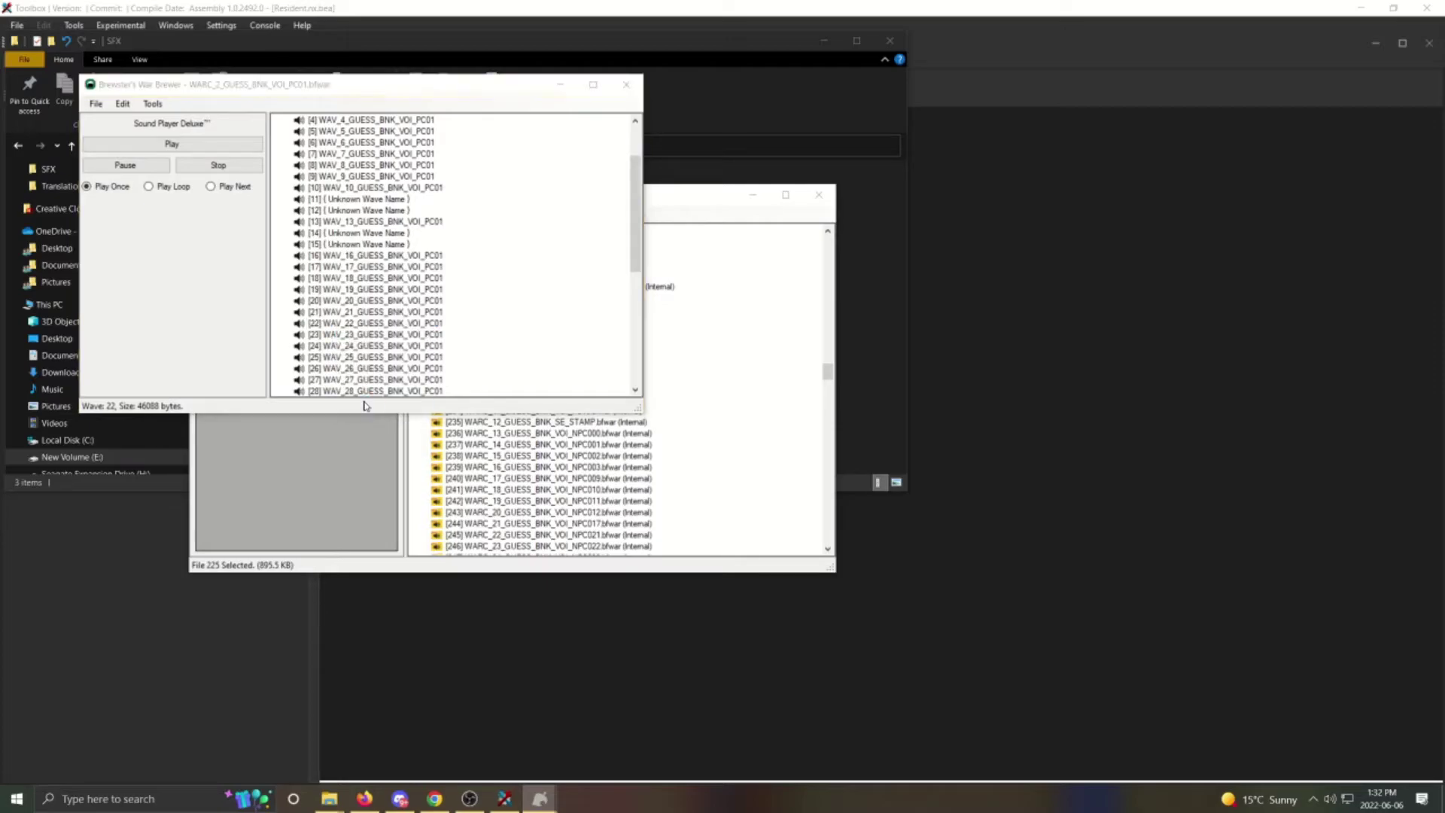
pyautogui.click(275, 228)
pyautogui.doubleClick(275, 228)
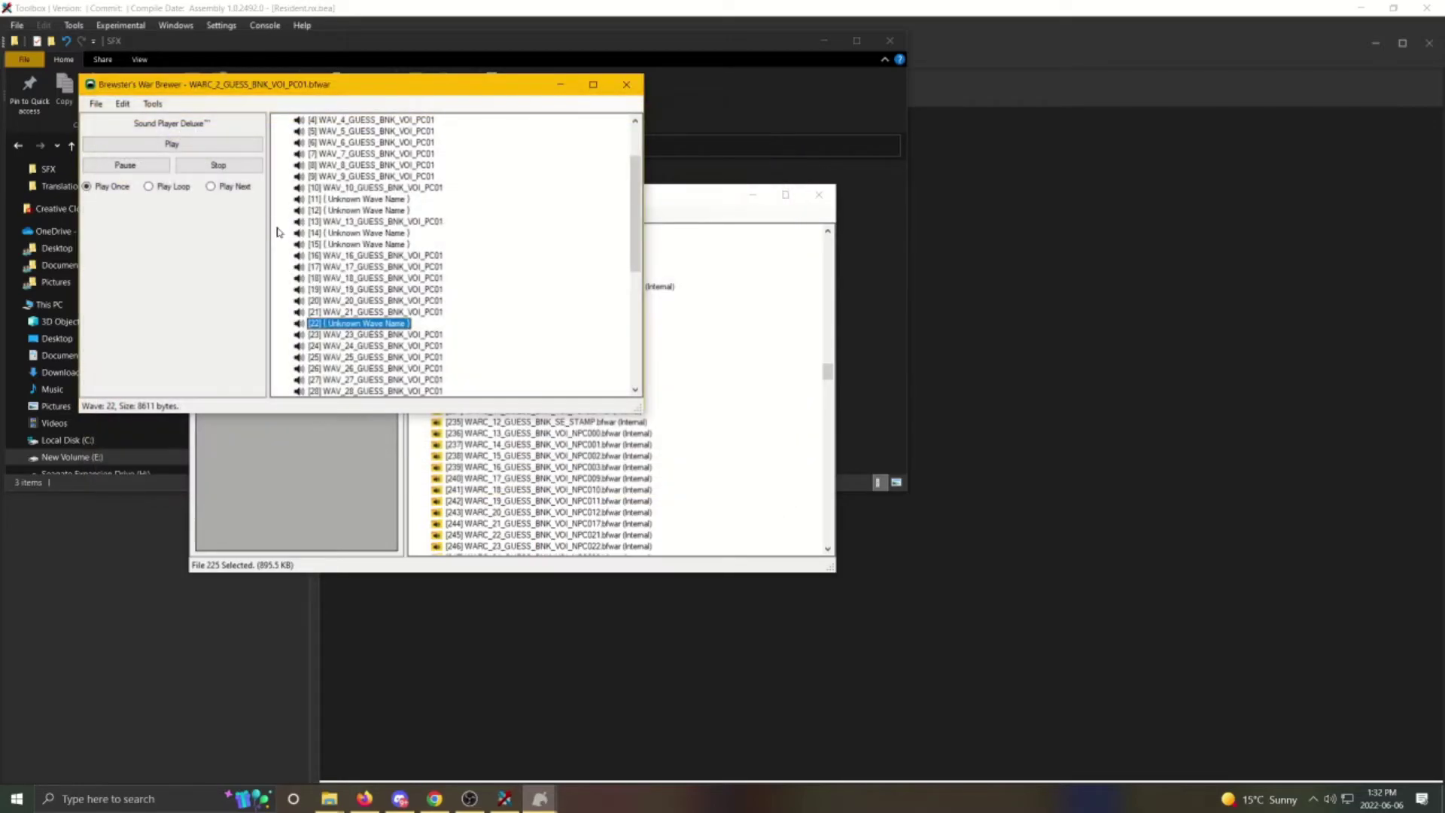
# Play back waves 22, 49 and 48 of the PC01 archive to check their sounds.
pyautogui.click(211, 146)
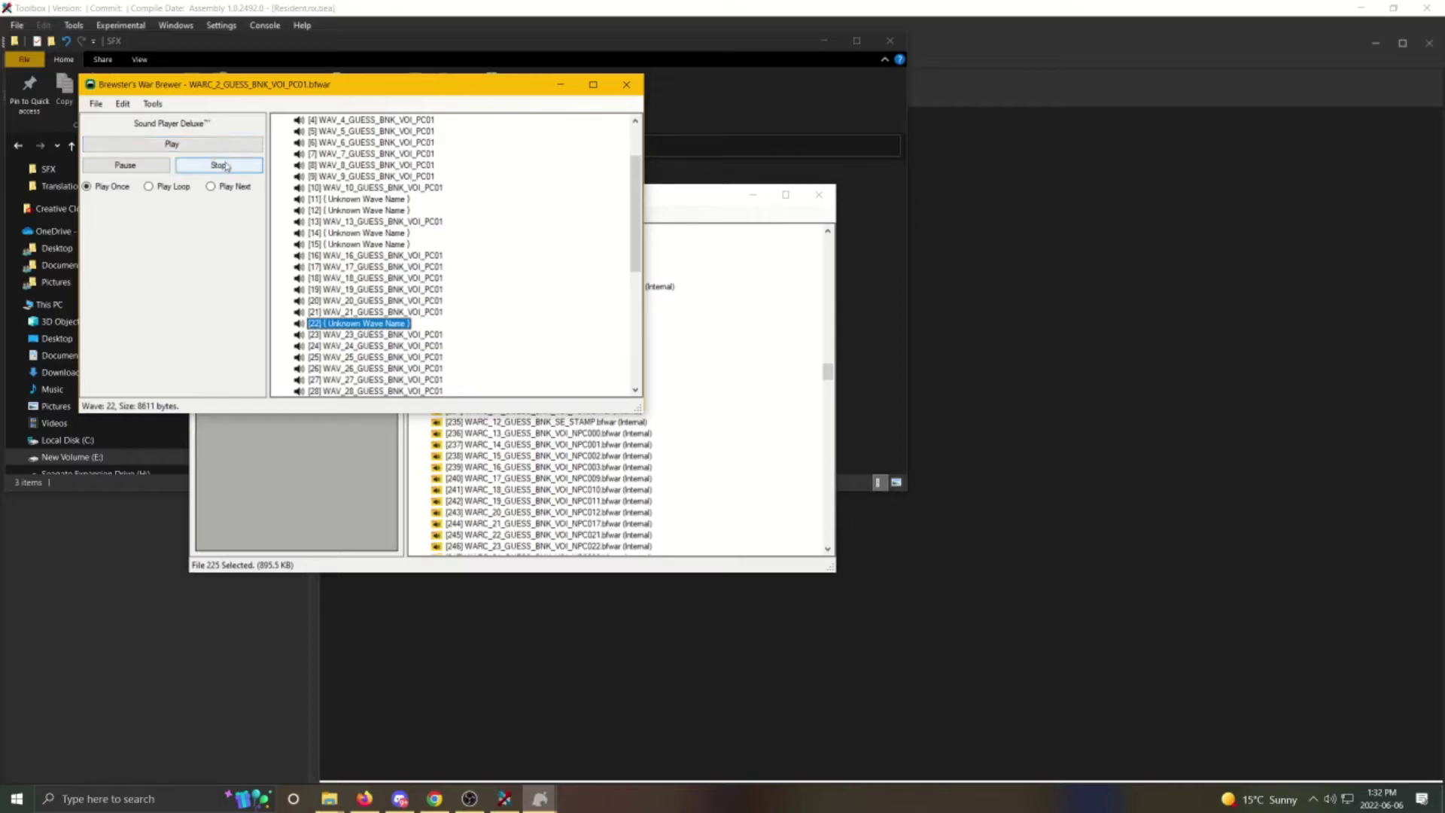
pyautogui.scroll(-2, 342, 312)
pyautogui.scroll(-6, 343, 312)
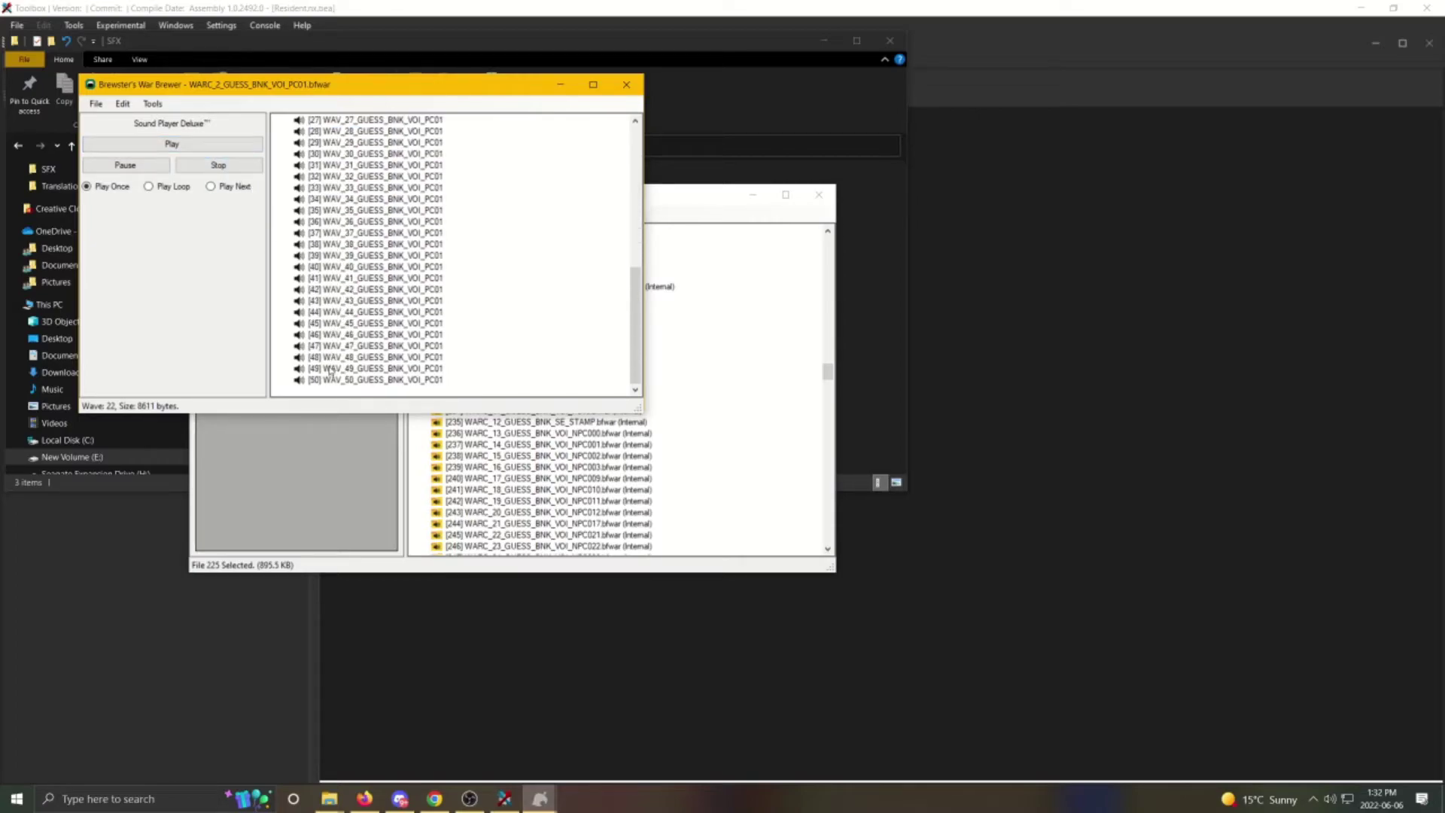
pyautogui.click(329, 368)
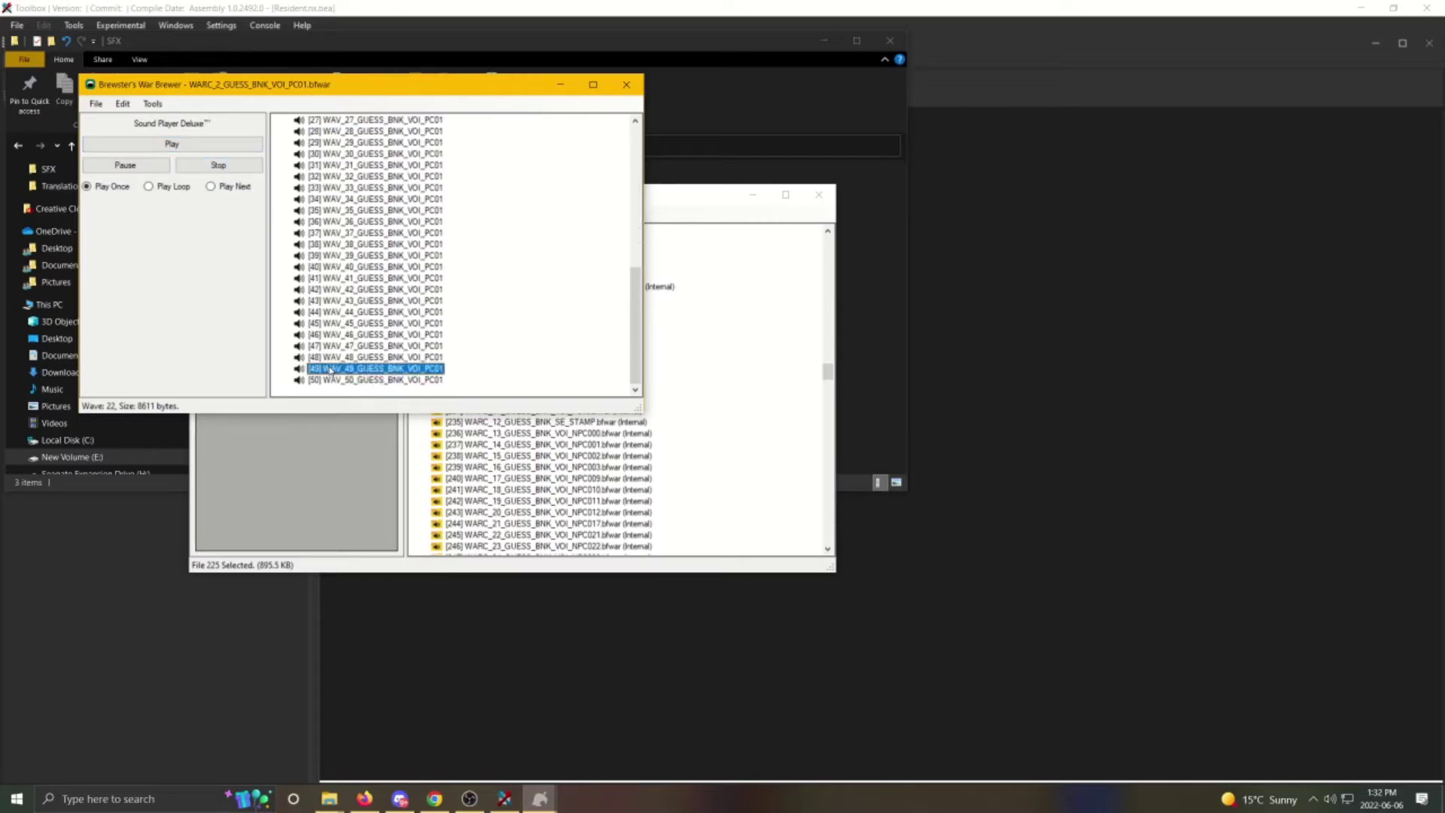
pyautogui.click(212, 146)
pyautogui.click(324, 357)
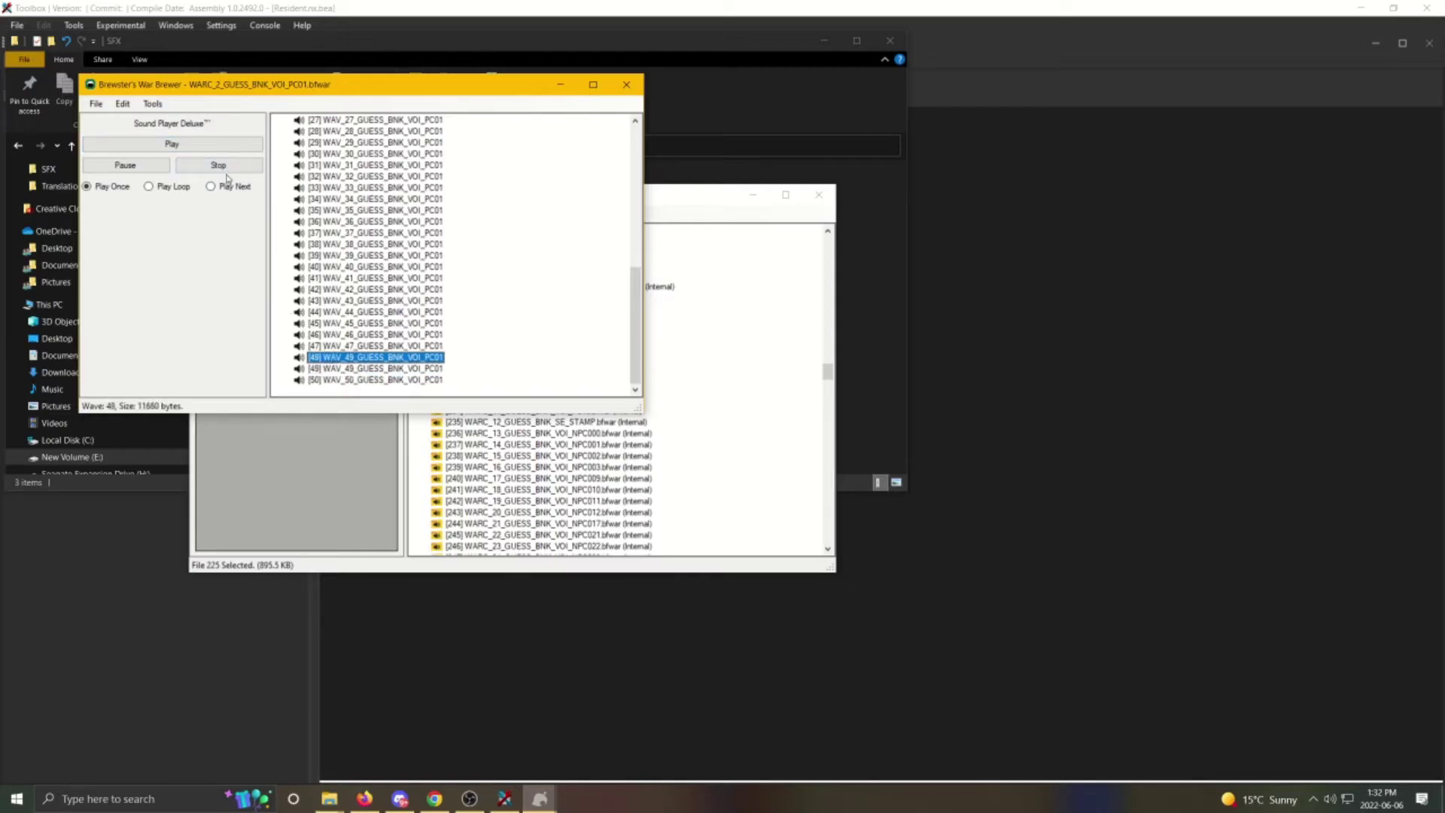
# Preview wave 31 of the PC01 archive, replace it with a custom Bowser Jr. clip, and play it back.
pyautogui.scroll(4, 349, 301)
pyautogui.click(349, 301)
pyautogui.click(219, 148)
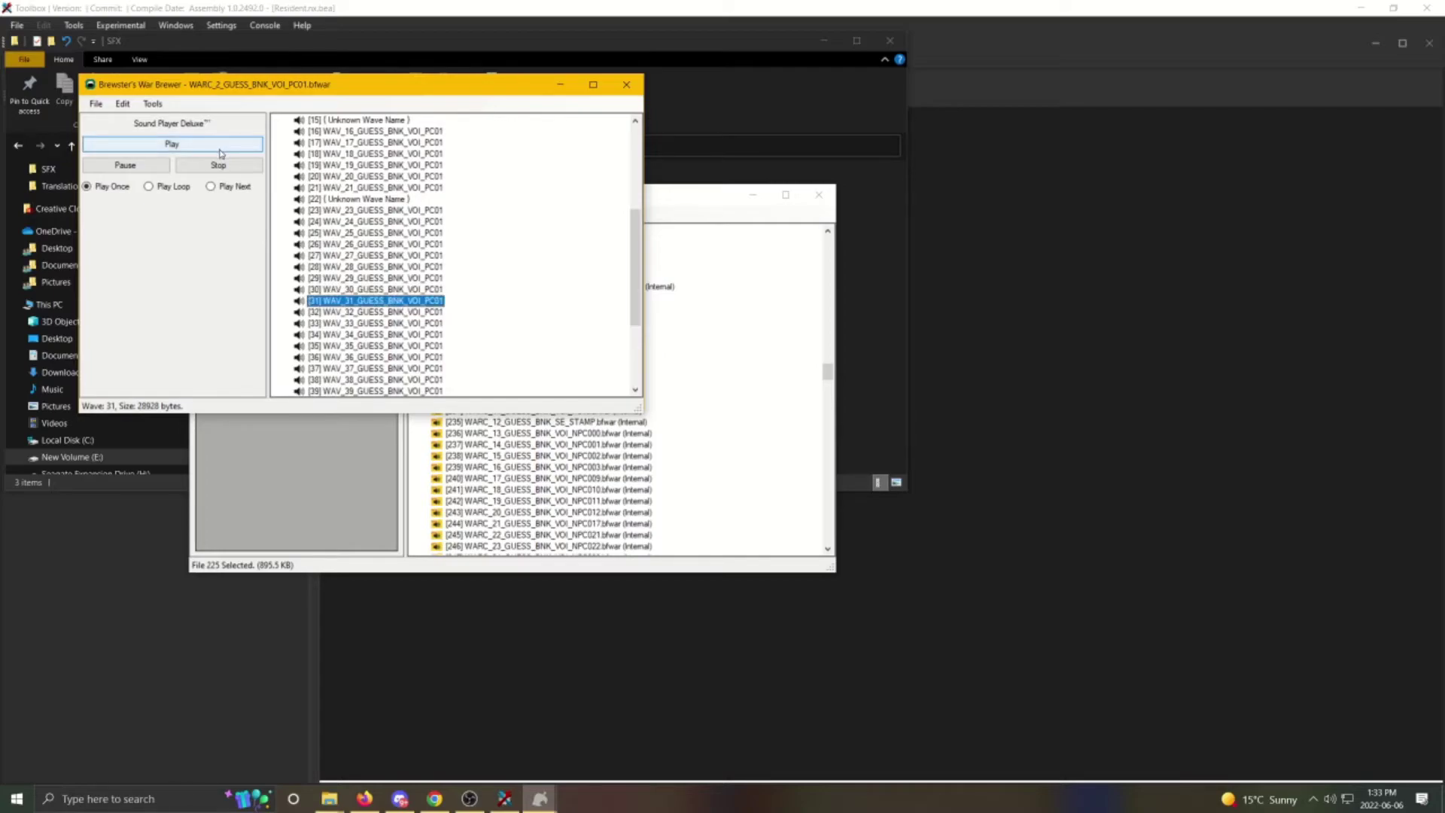
pyautogui.rightClick(370, 305)
pyautogui.click(409, 386)
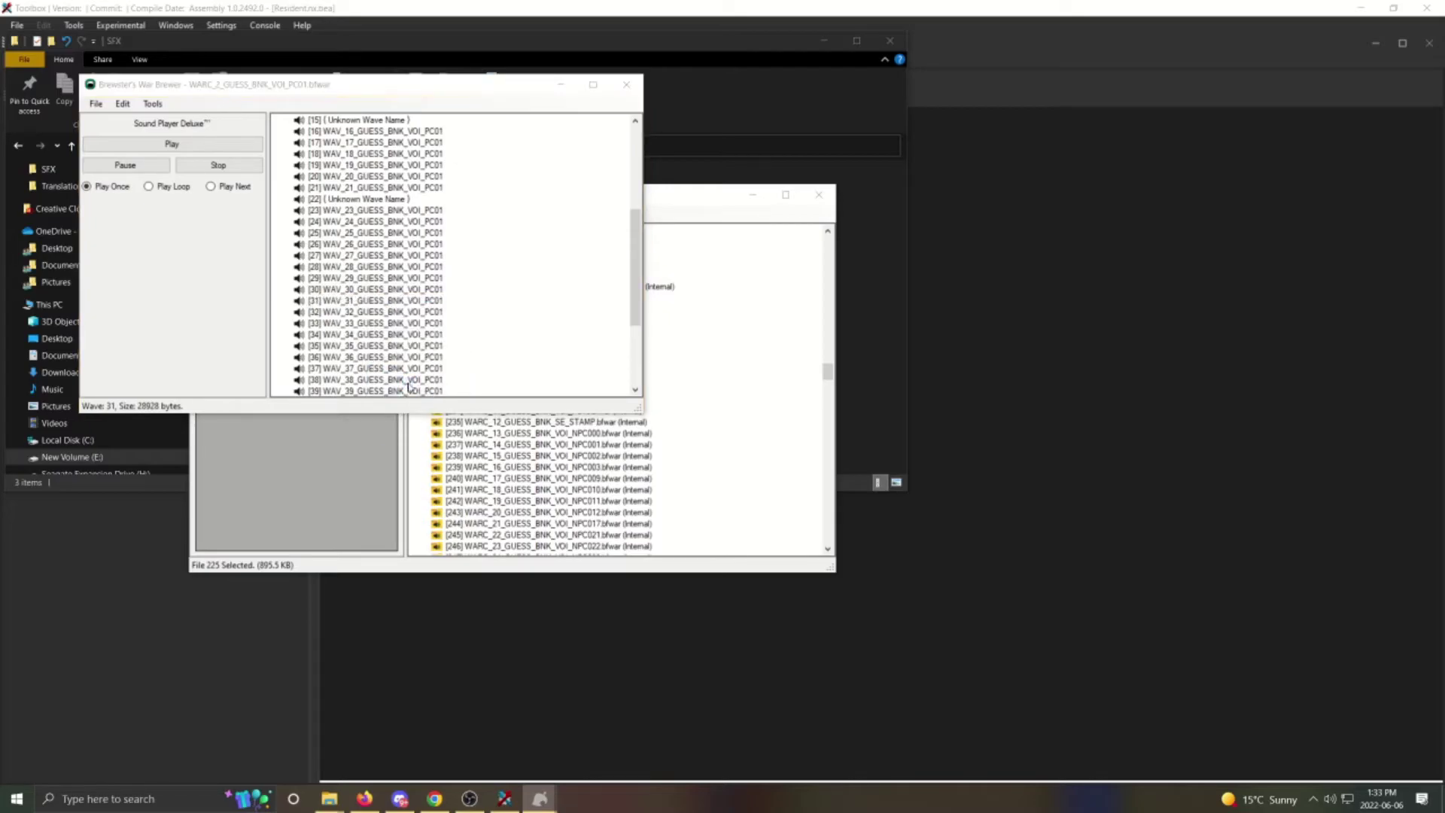
pyautogui.click(264, 301)
pyautogui.doubleClick(264, 301)
pyautogui.click(171, 143)
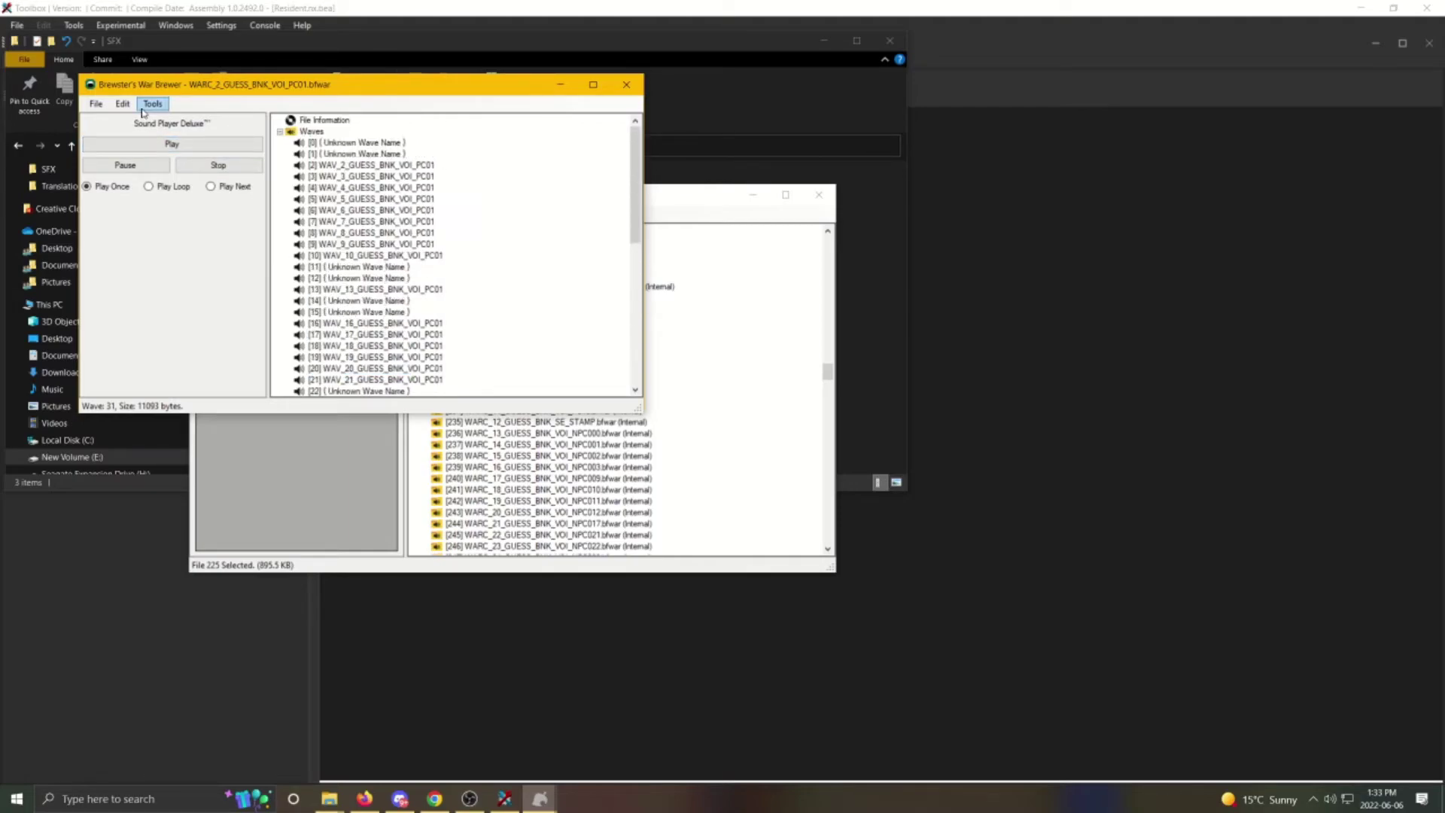
# Save the edited PC01 wave archive and close its editor window.
pyautogui.click(96, 104)
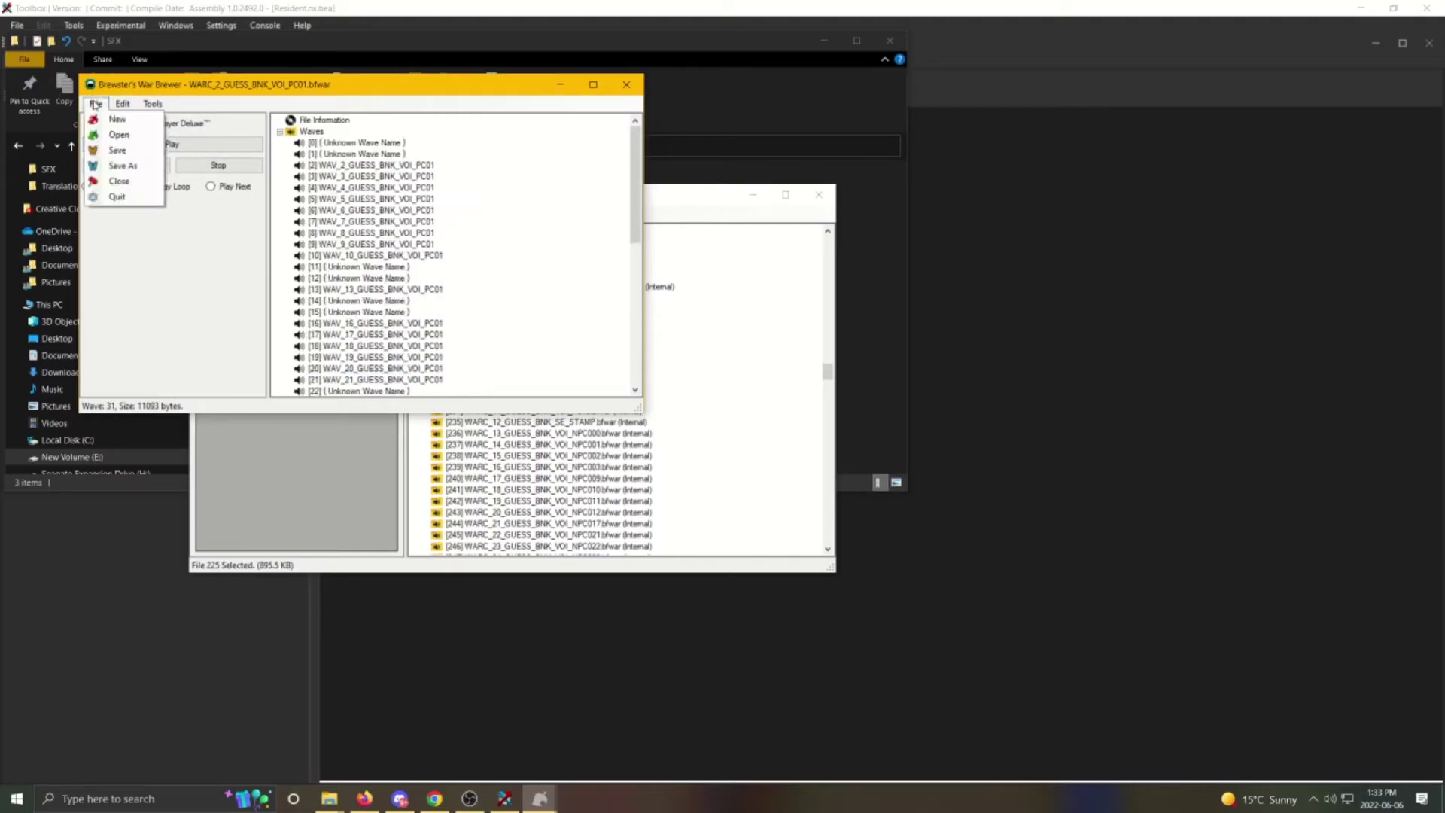
pyautogui.click(106, 151)
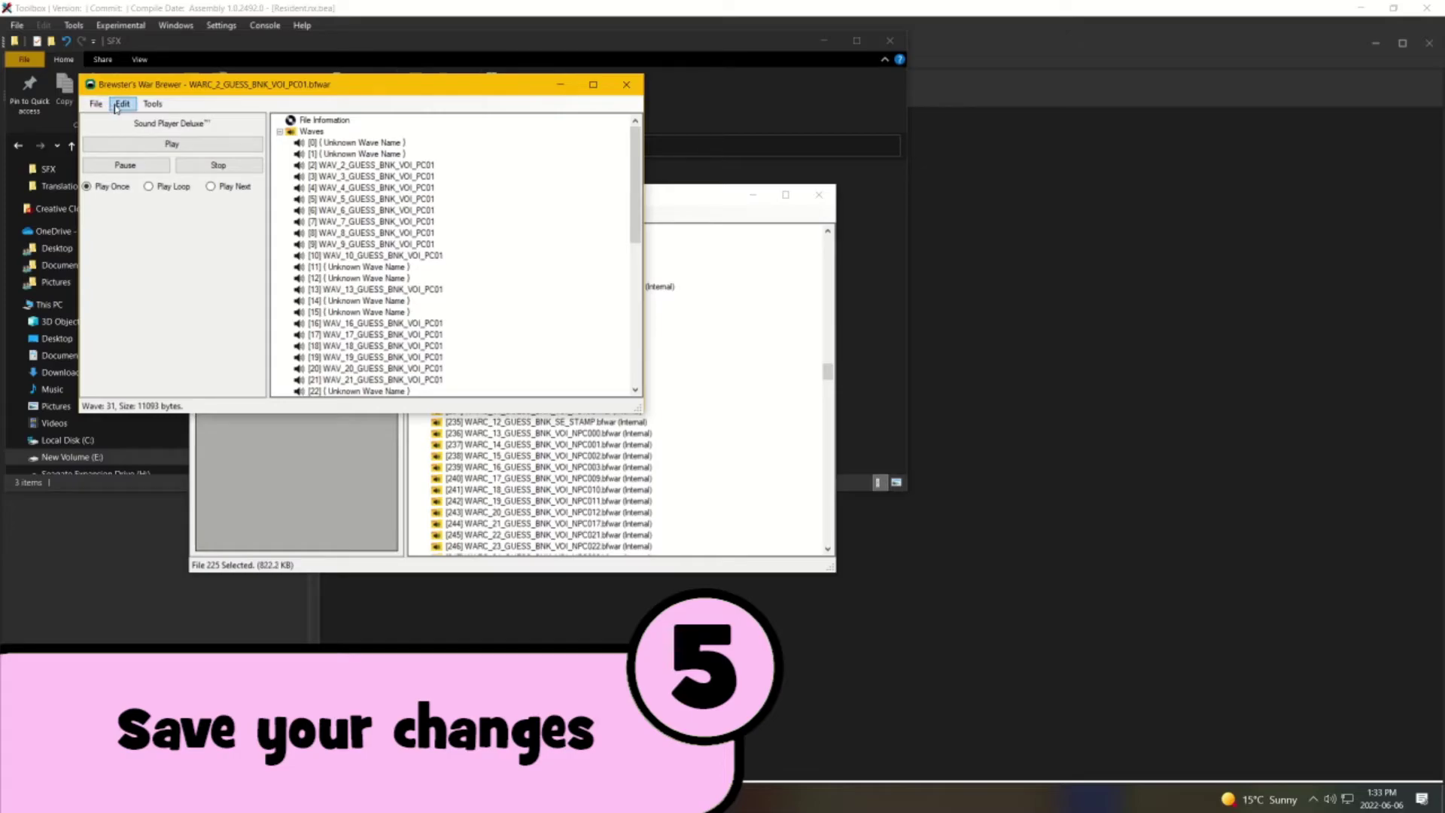
pyautogui.click(626, 84)
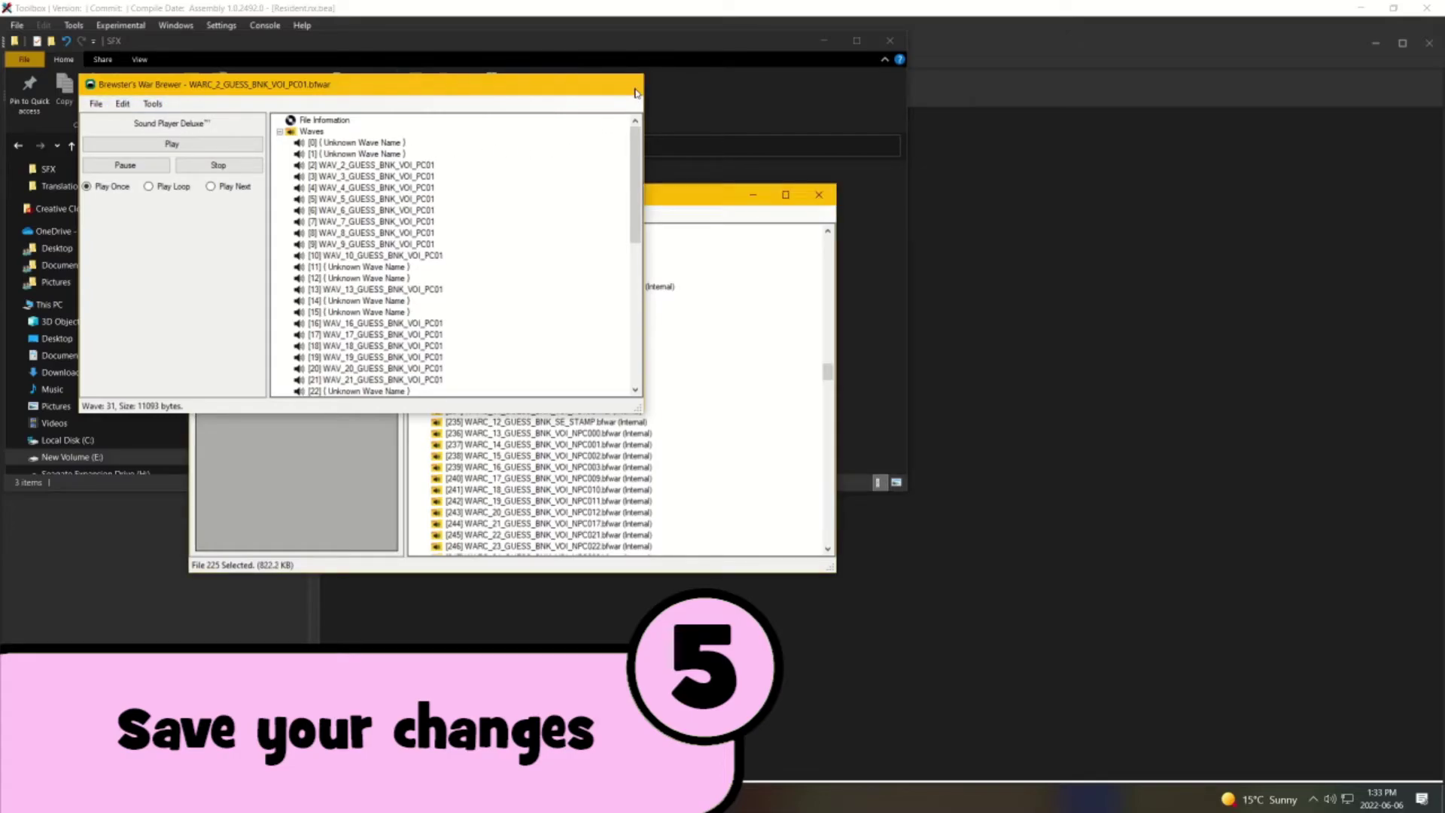
# Save the AddonAudioProject.fspj.bfsar sound archive and close Citric Composer.
pyautogui.rightClick(594, 309)
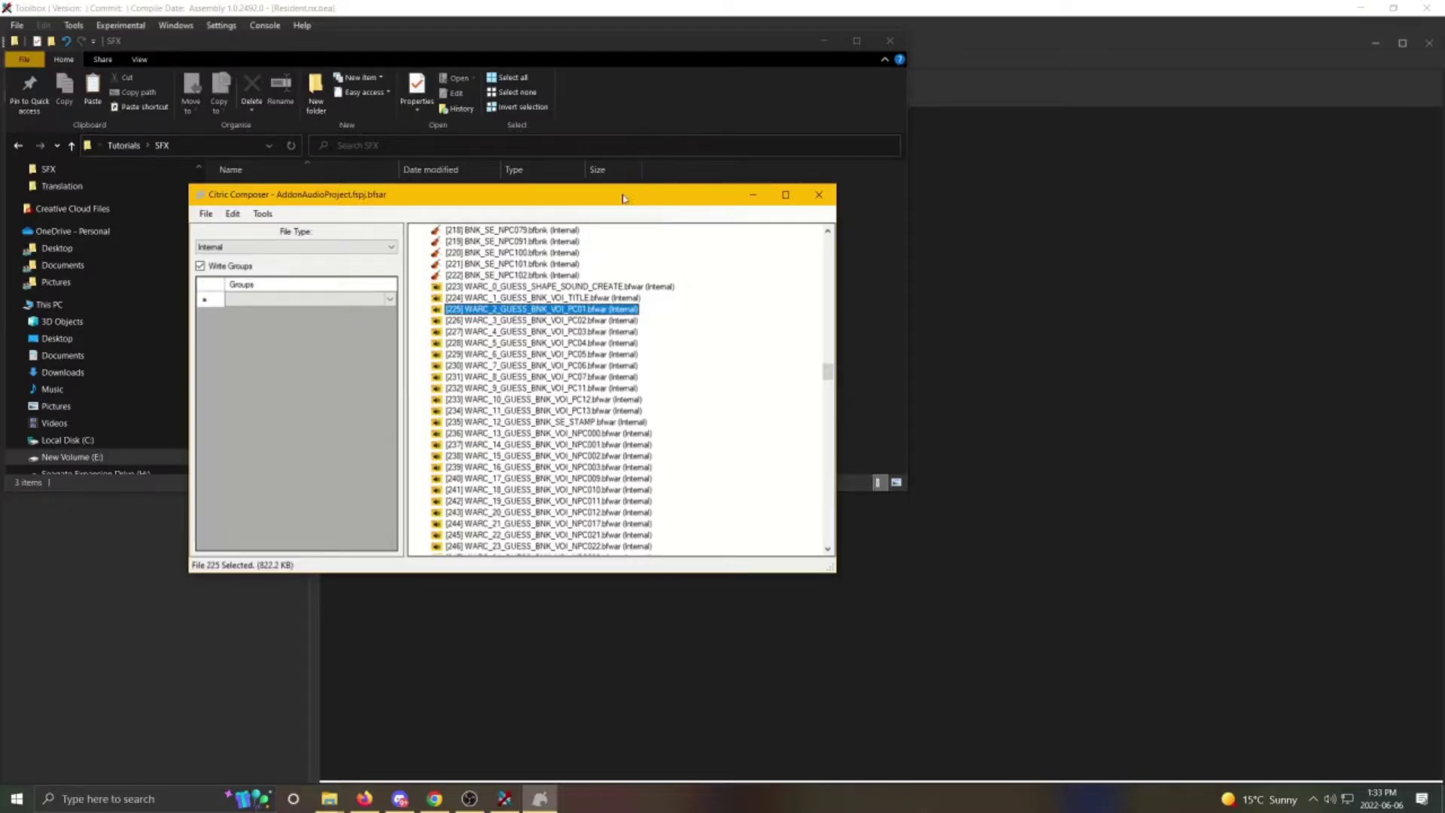
pyautogui.click(118, 80)
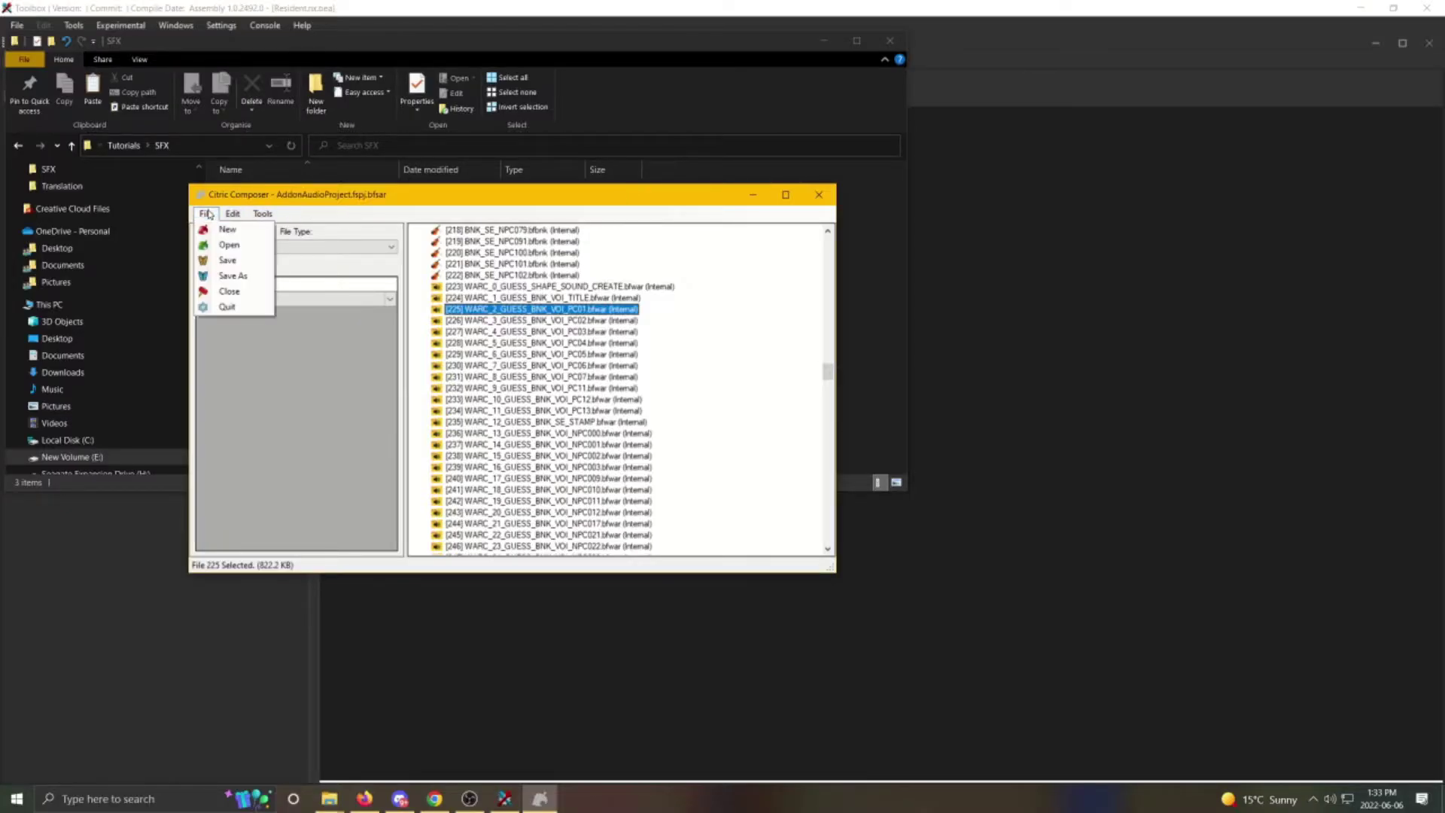
pyautogui.click(231, 258)
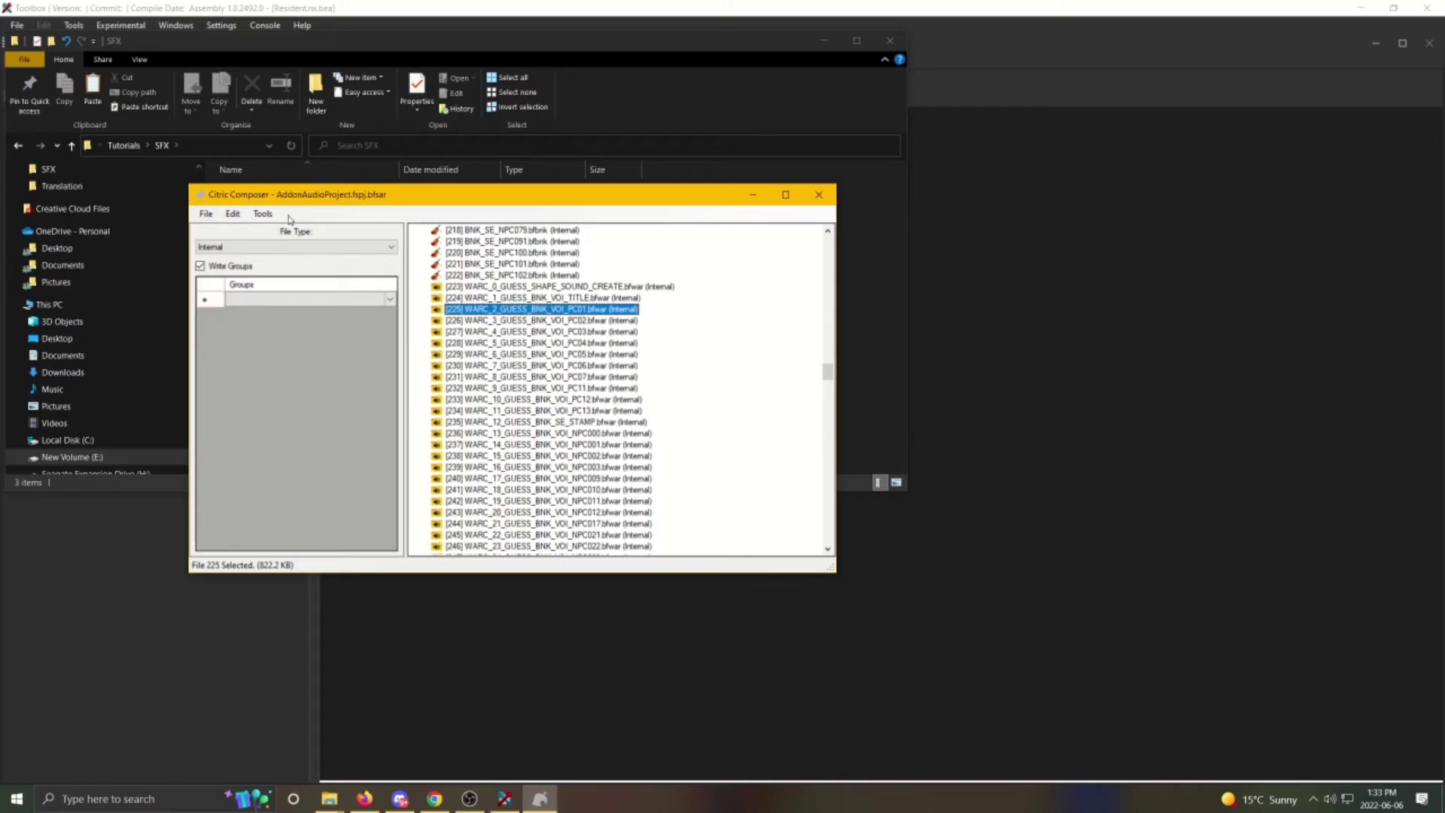
pyautogui.click(820, 195)
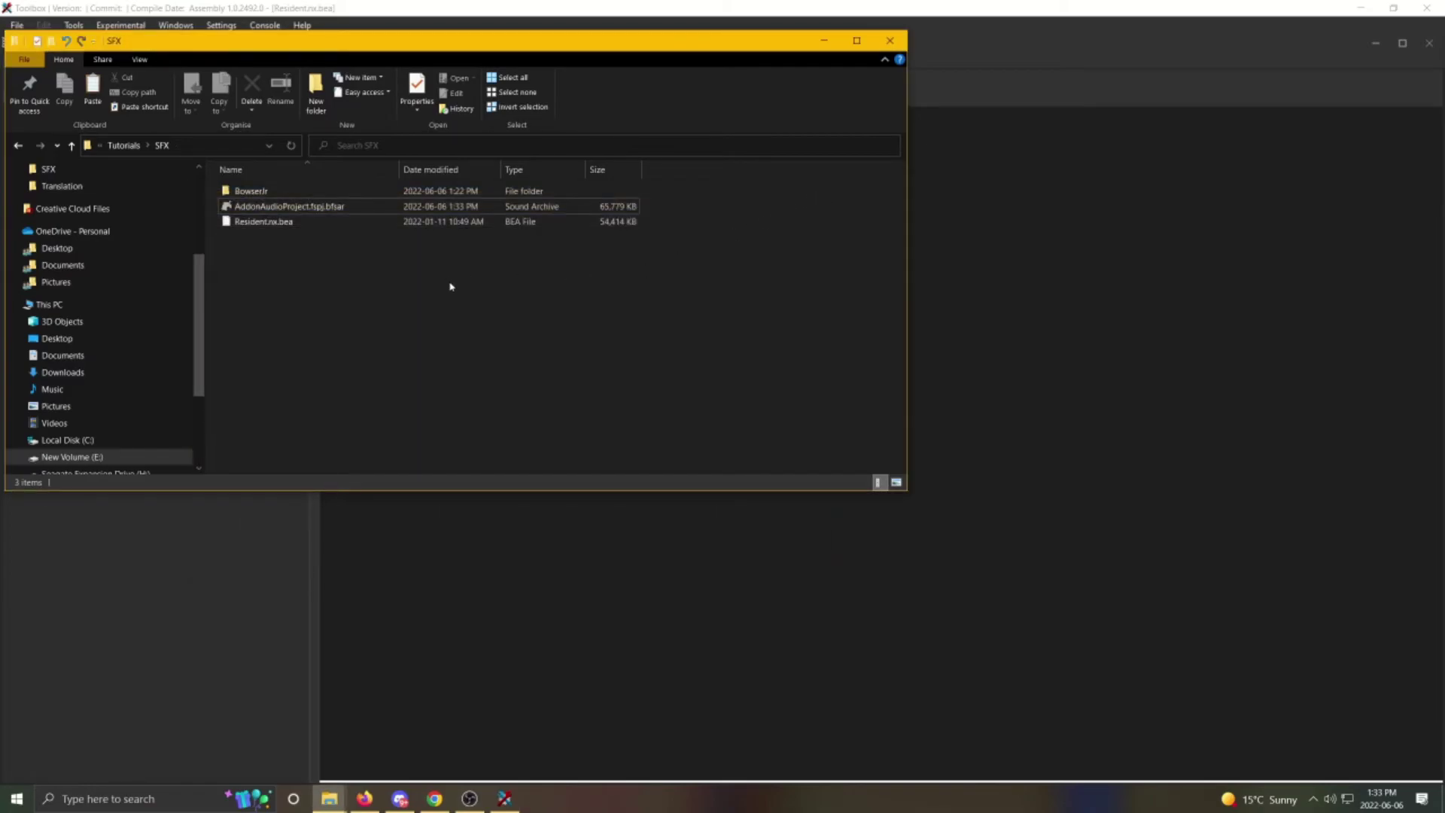
# Rename the sound archive in the SFX folder to AddonAudioProject.fspj, removing the .bfsar extension and accepting the change.
pyautogui.click(361, 209)
pyautogui.press('F2')
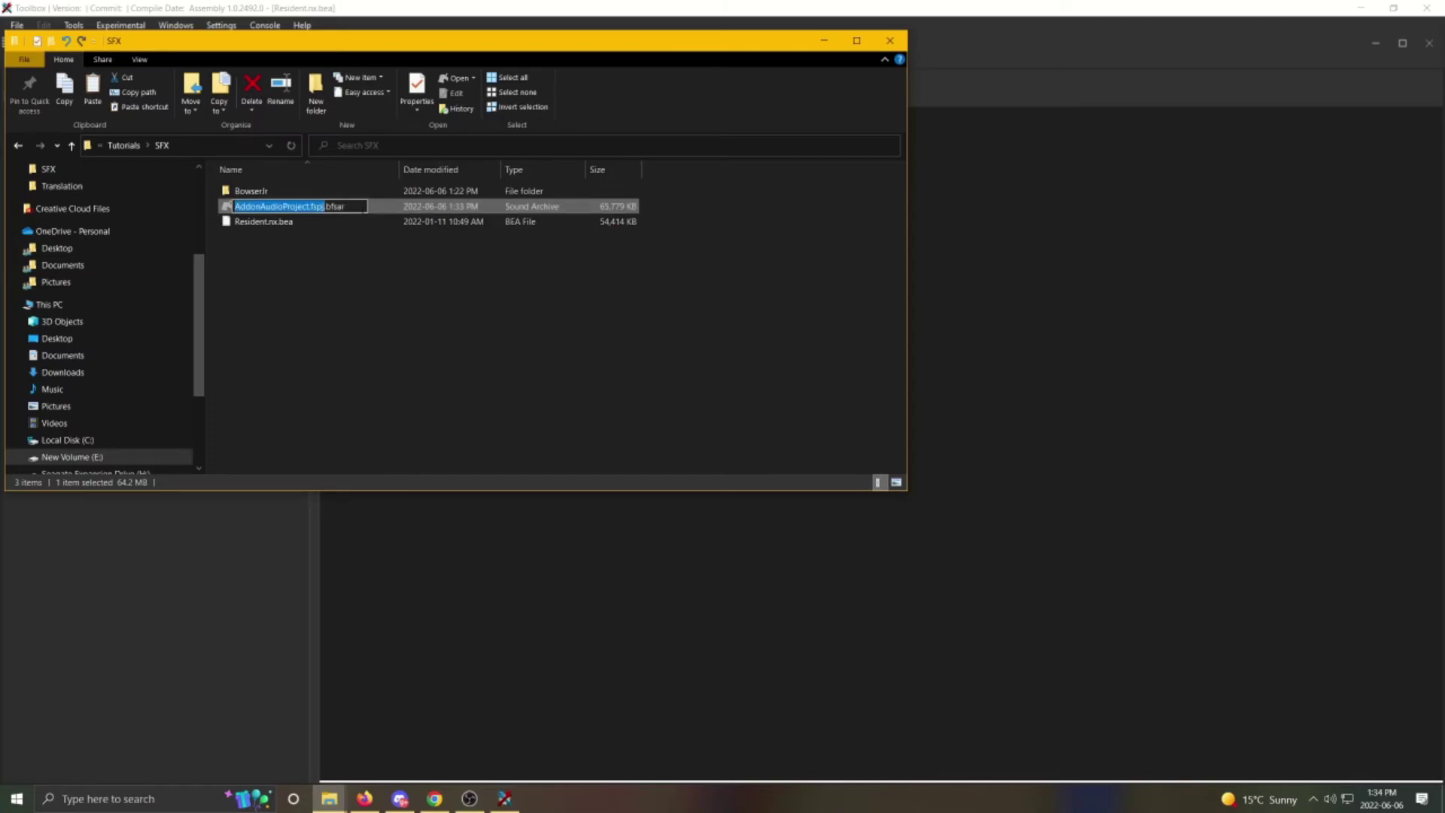
pyautogui.moveTo(355, 206); pyautogui.dragTo(326, 206)
pyautogui.press('BackSpace')
pyautogui.press('Return')
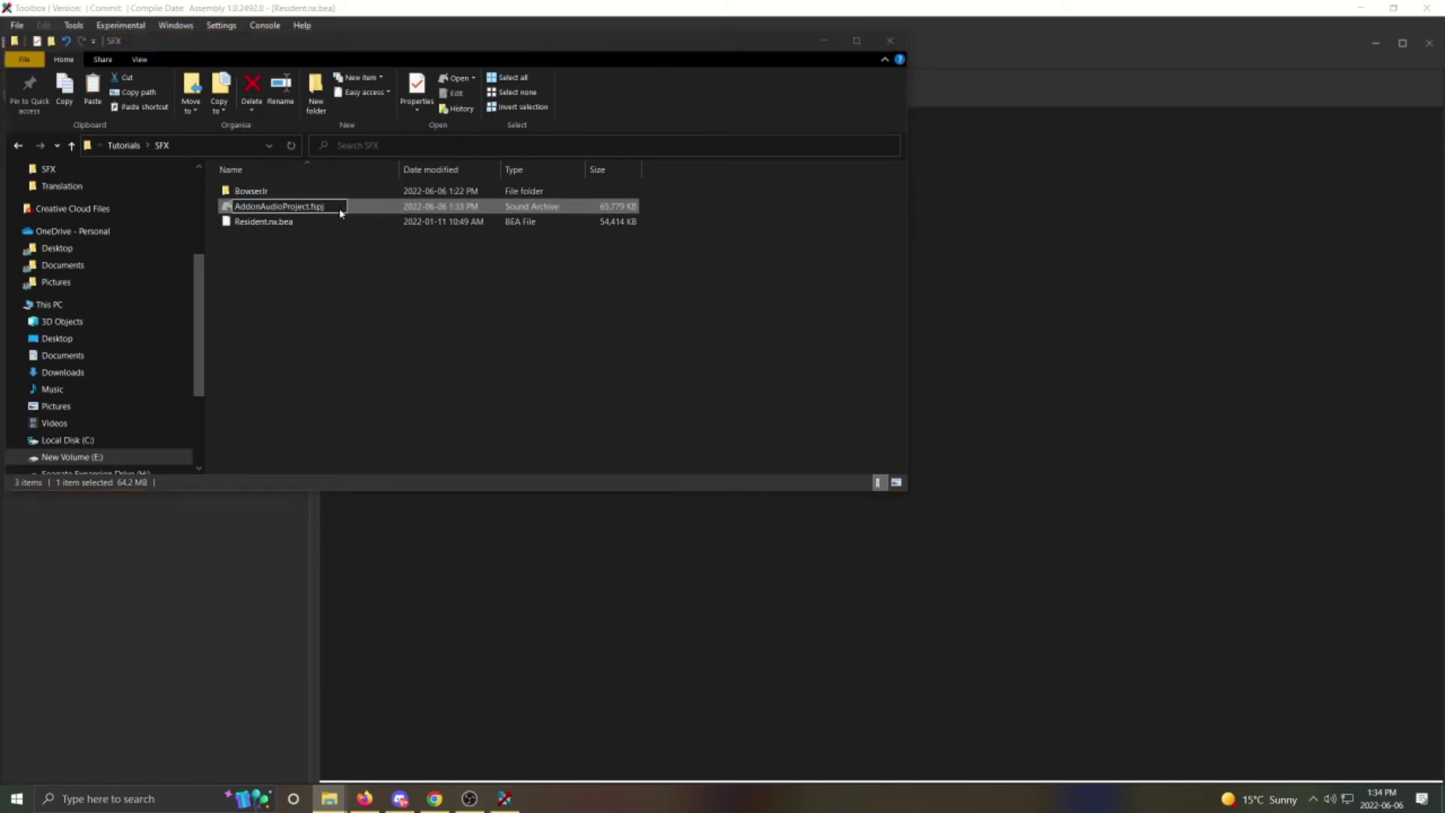
pyautogui.press('Return')
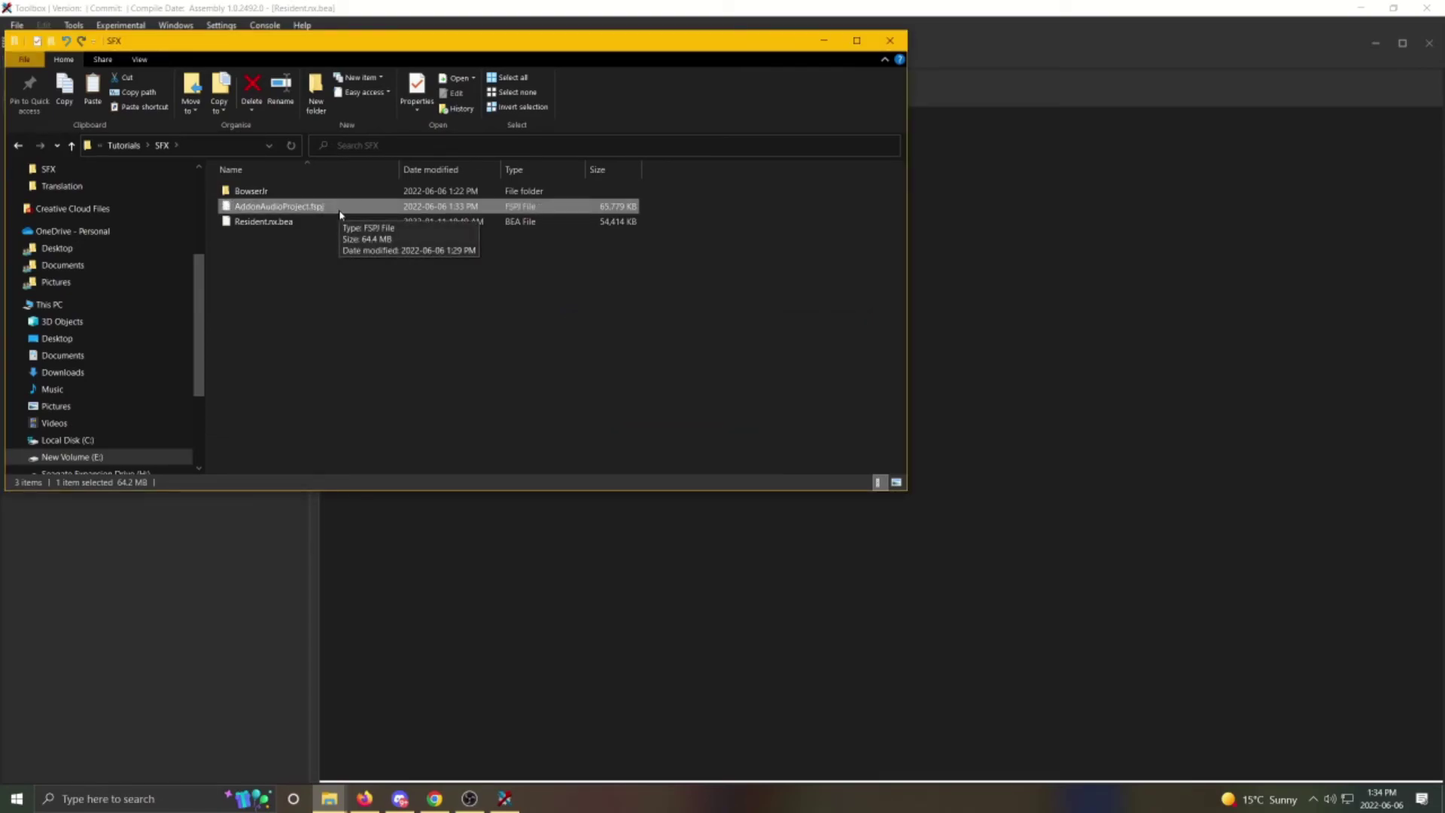
# Switch to Toolbox and replace the raw data of AddonAudioProject.fspj in Resident.nx.bea with the edited file from the SFX folder.
pyautogui.moveTo(339, 215); pyautogui.dragTo(278, 522)
pyautogui.rightClick(145, 148)
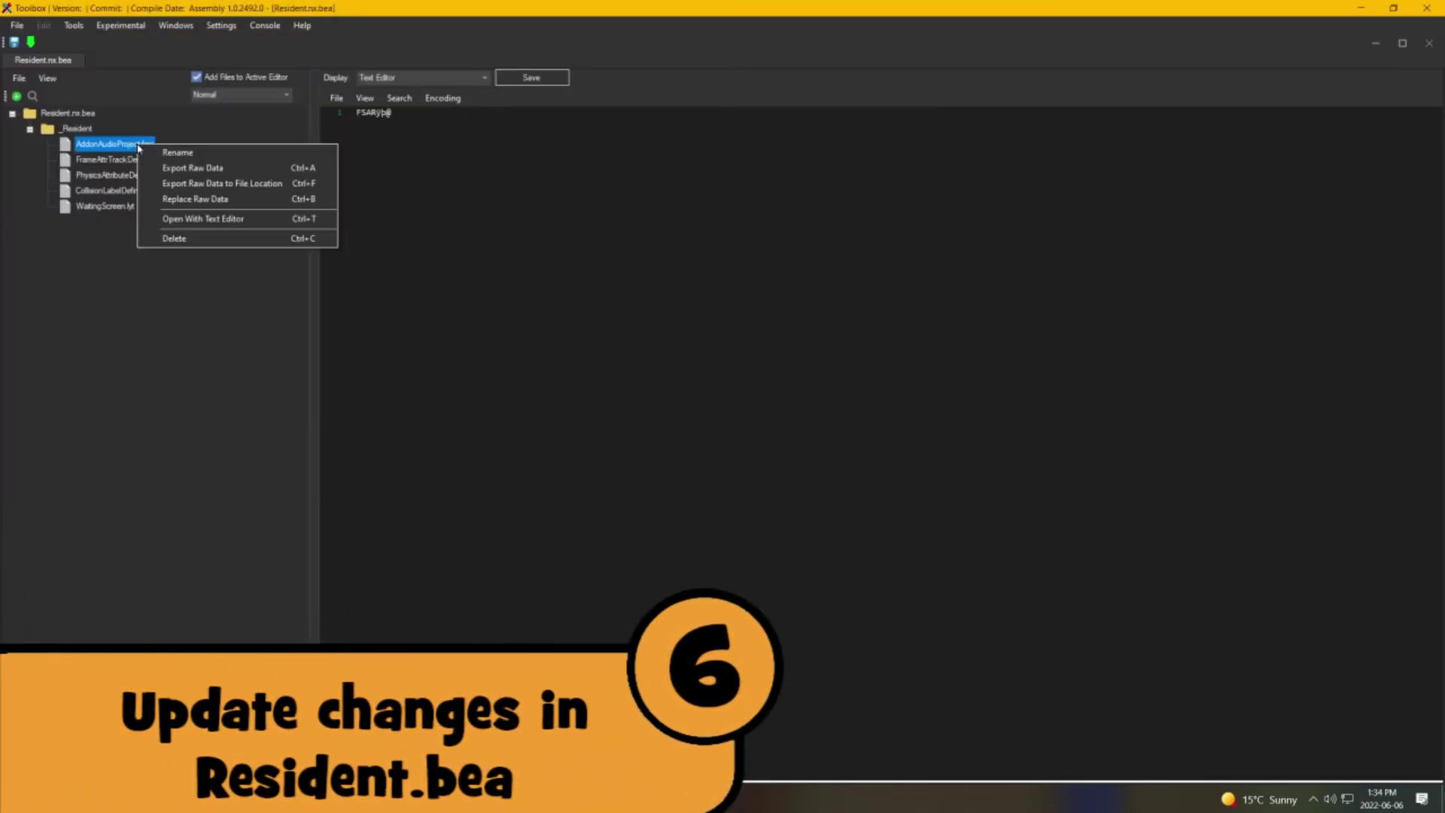
pyautogui.click(177, 201)
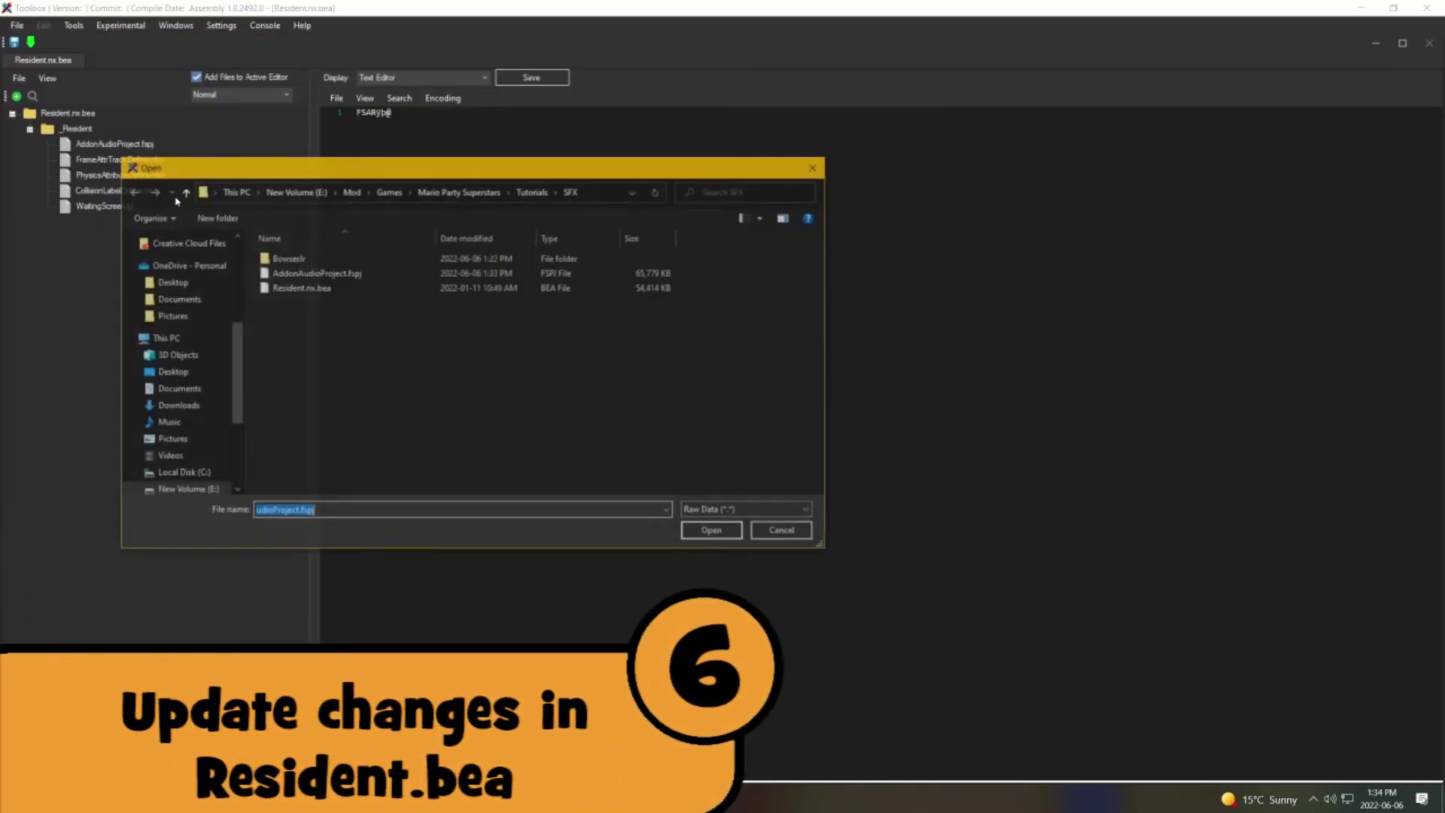
pyautogui.click(297, 275)
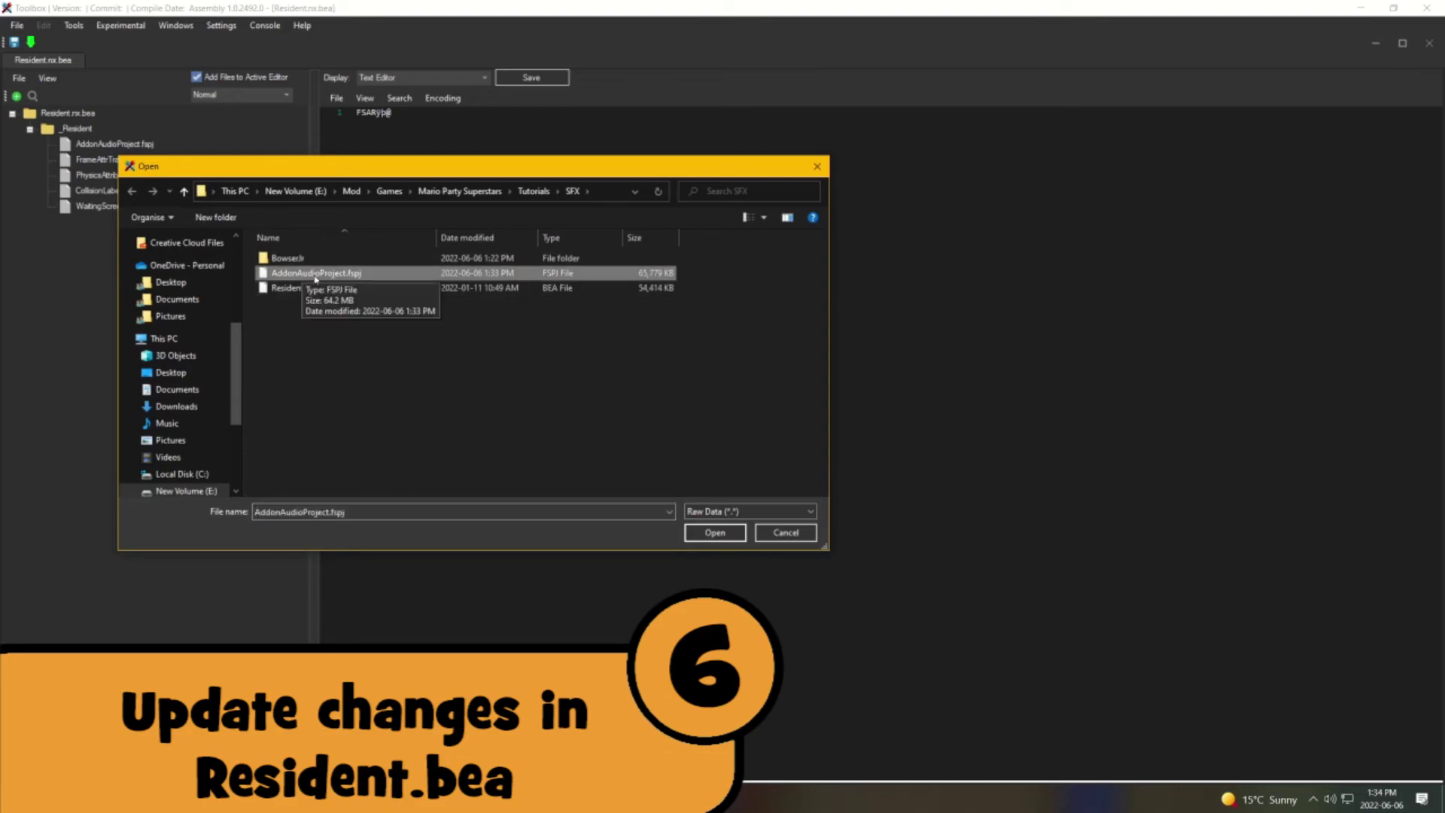
pyautogui.doubleClick(317, 275)
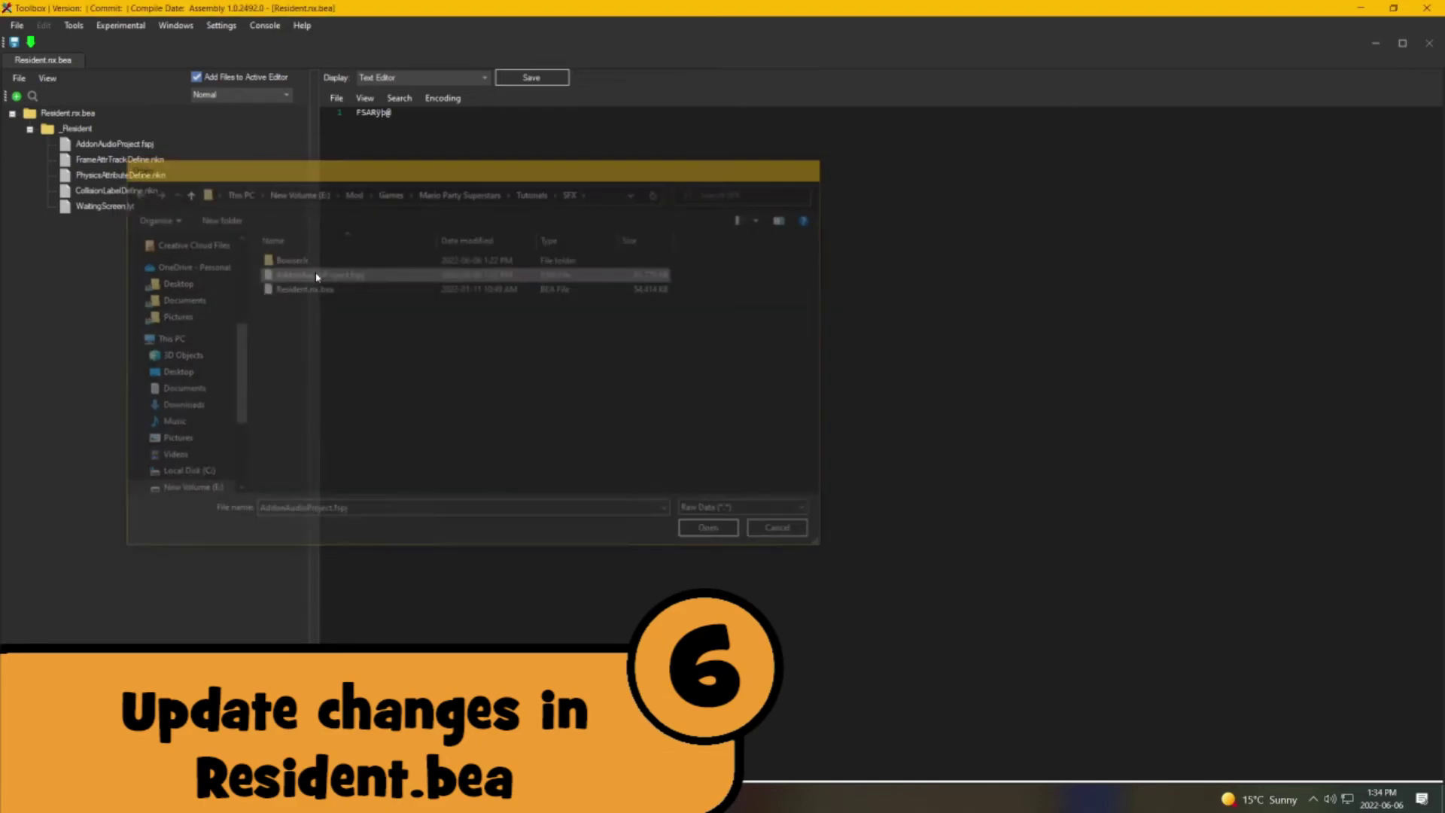
# Save Resident.nx.bea, dismiss the save notification, and select the updated file in the SFX folder.
pyautogui.click(109, 148)
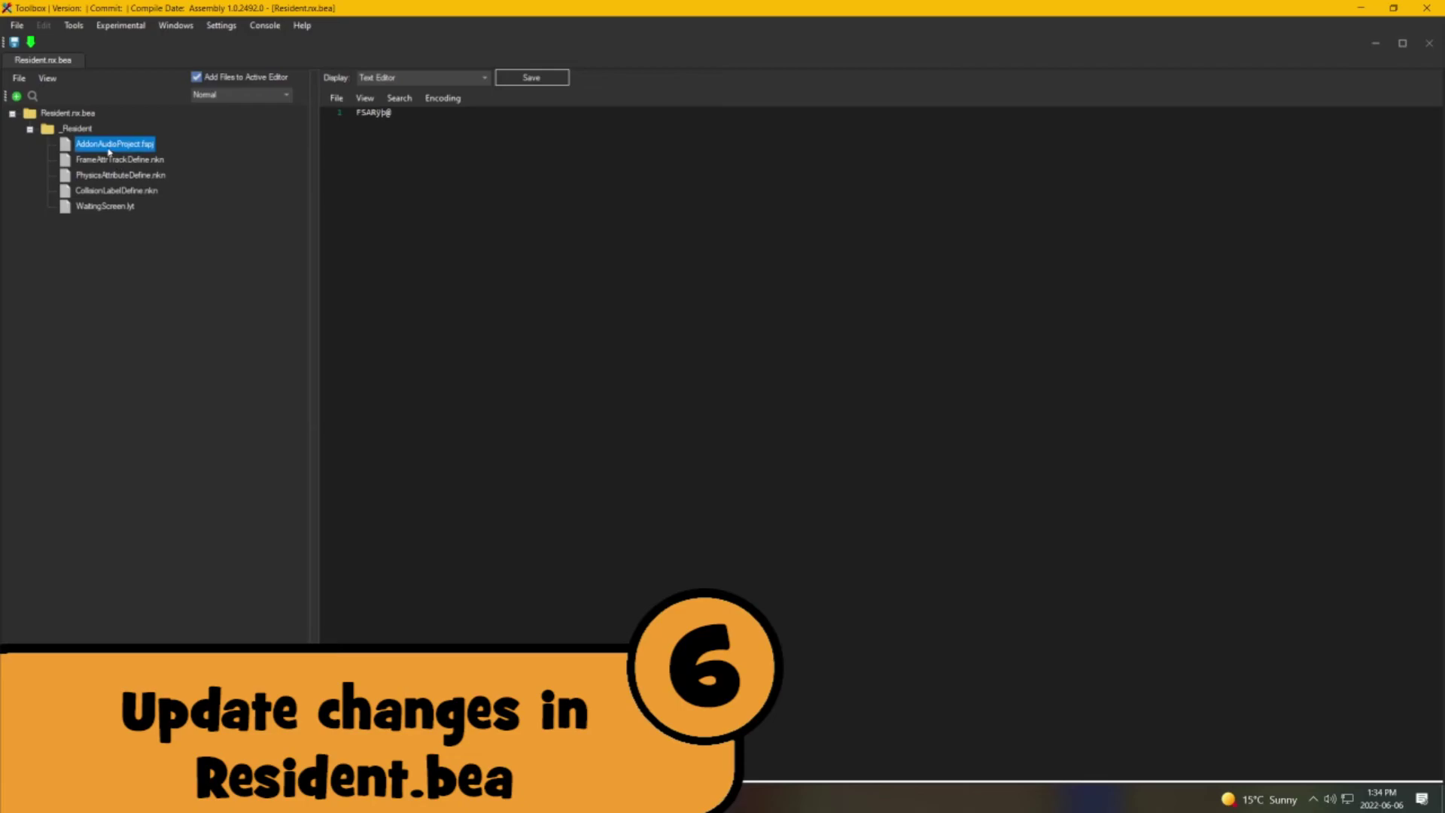
pyautogui.click(13, 44)
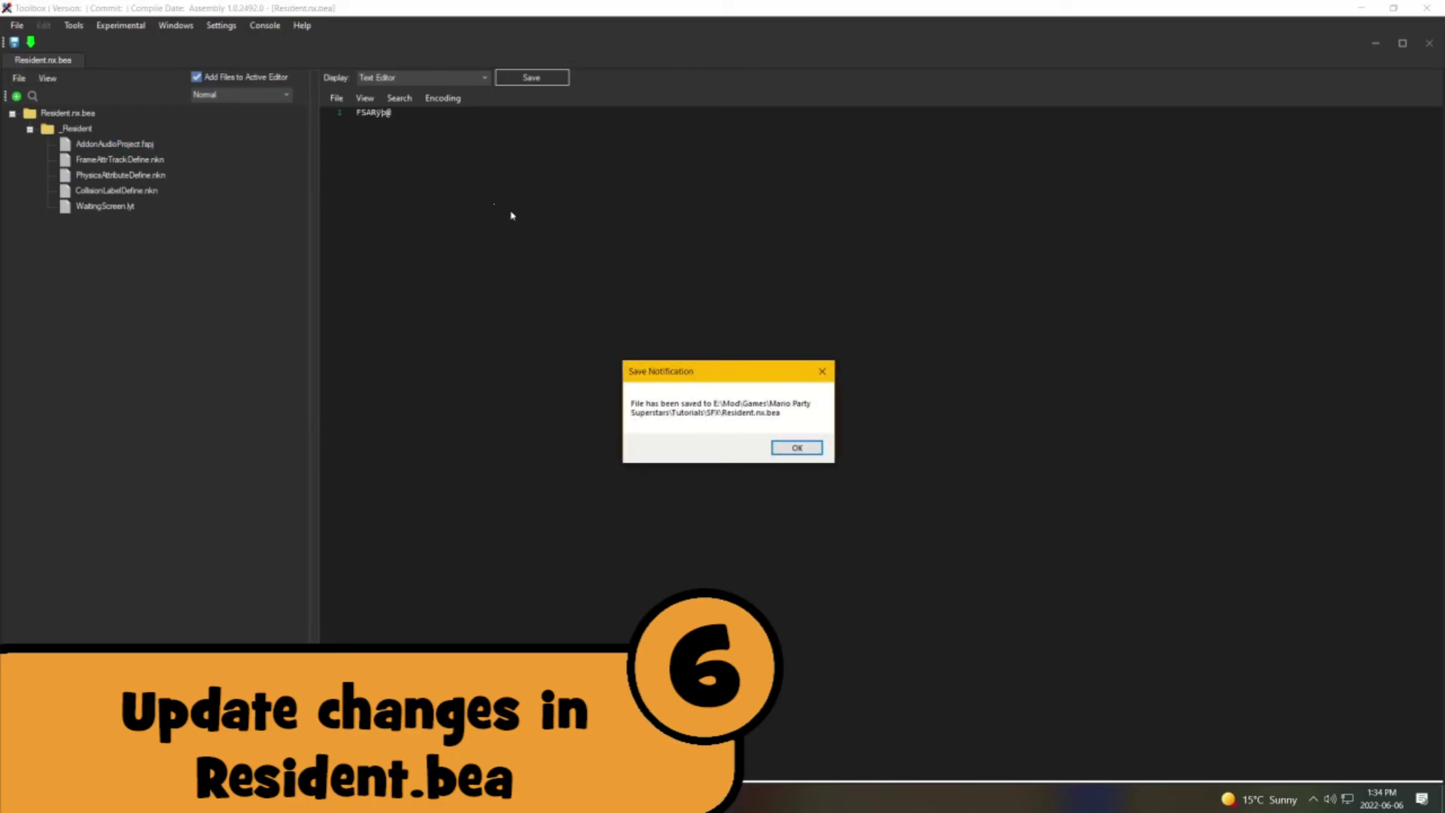
pyautogui.click(792, 447)
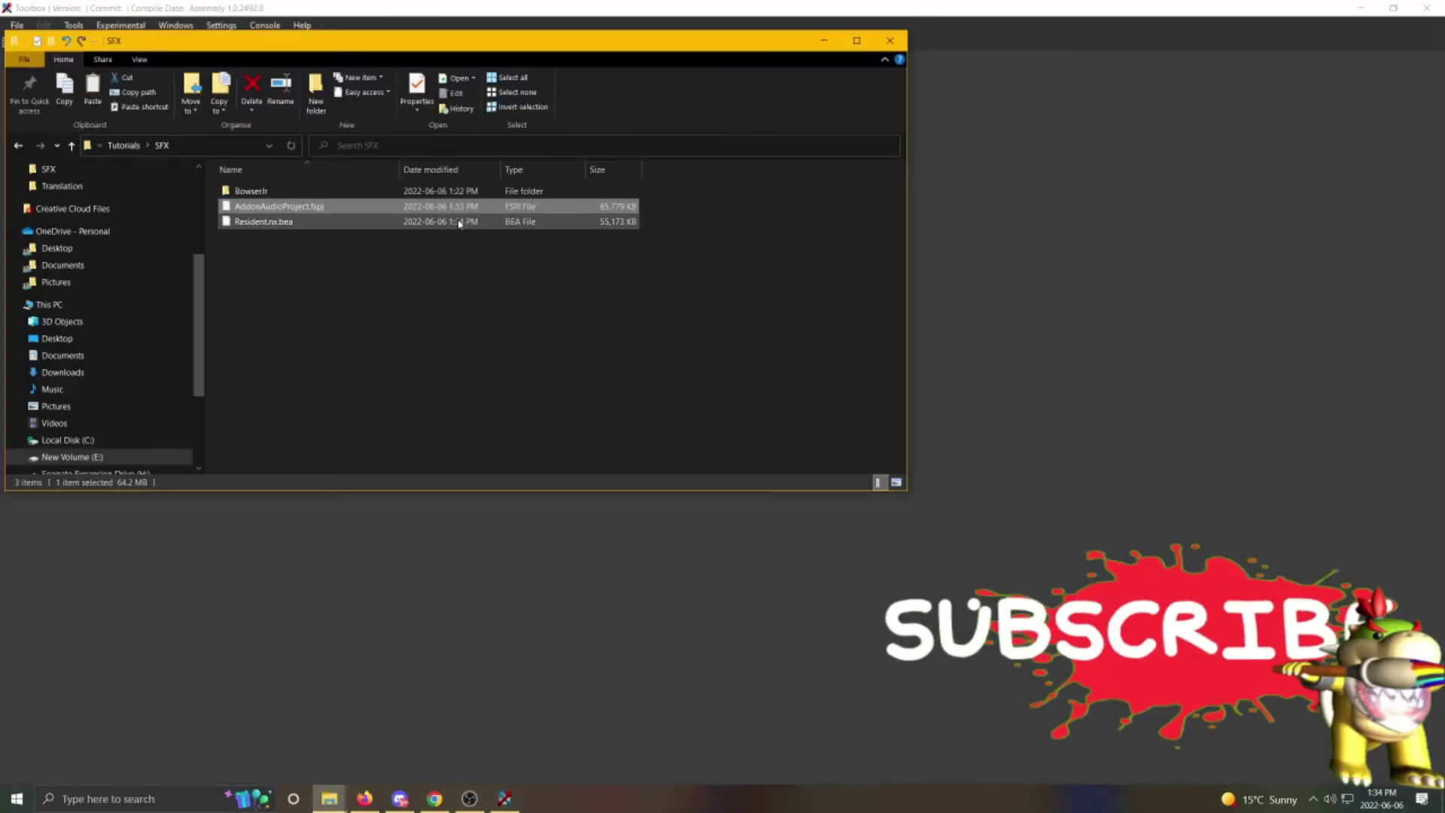
pyautogui.click(459, 223)
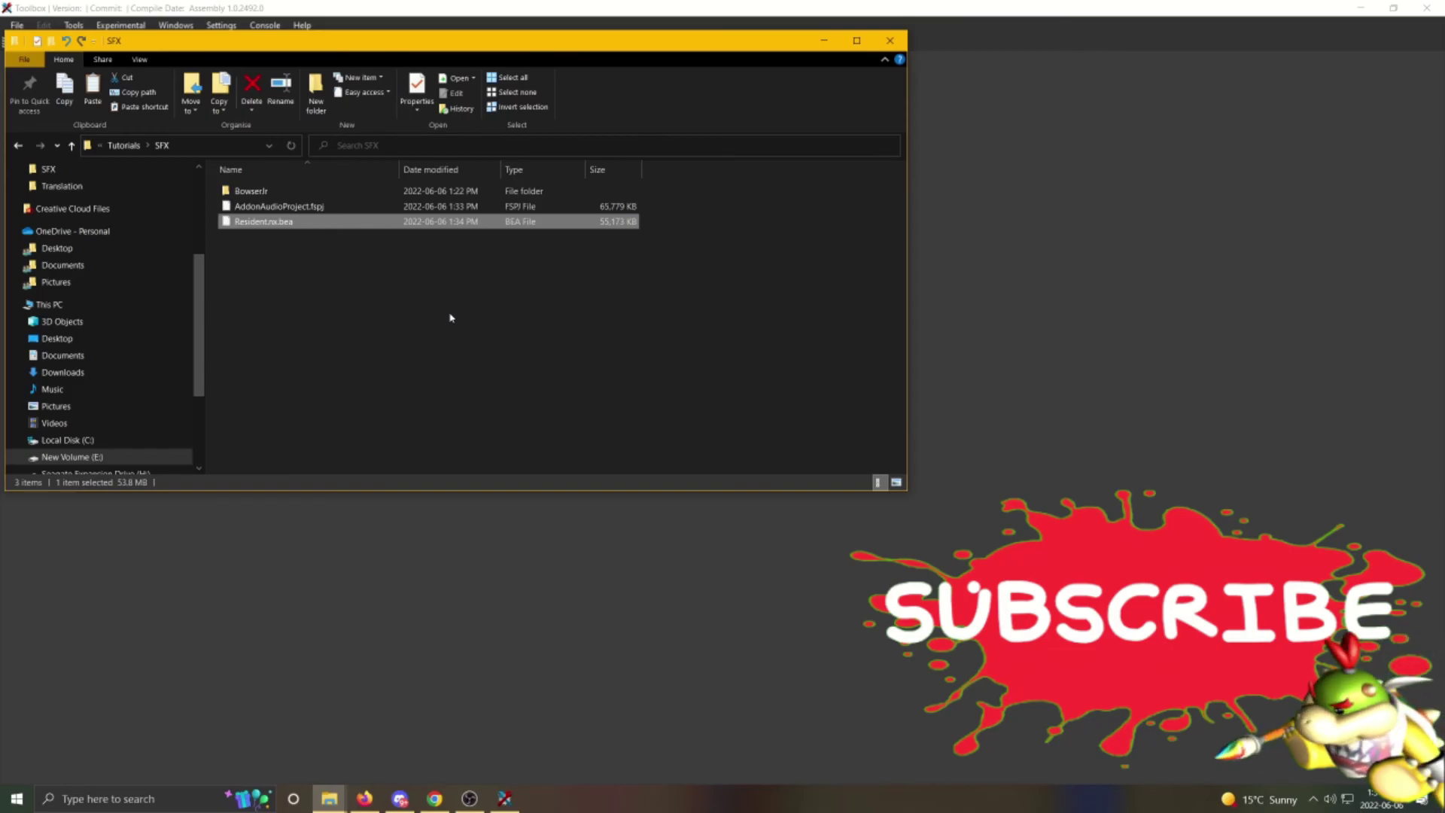